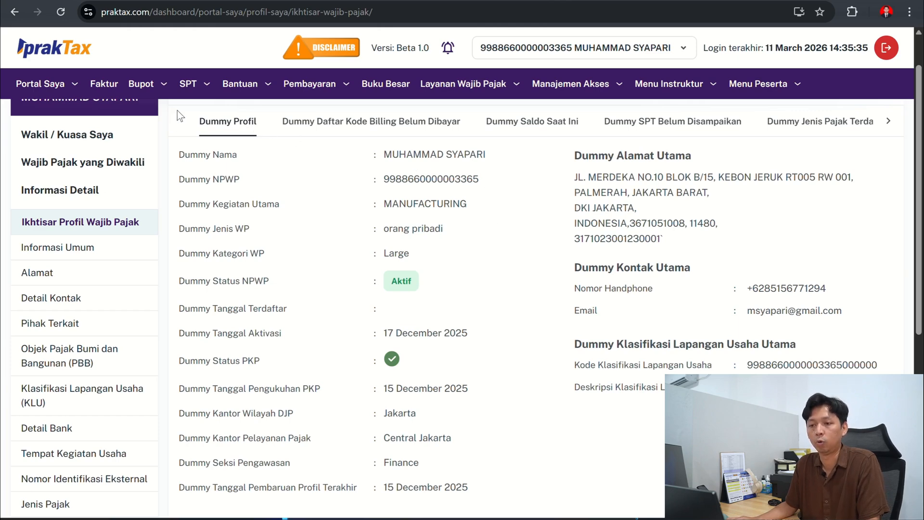
- Start a new SPT draft and choose PPh Orang Pribadi as the tax type to report
click(210, 95)
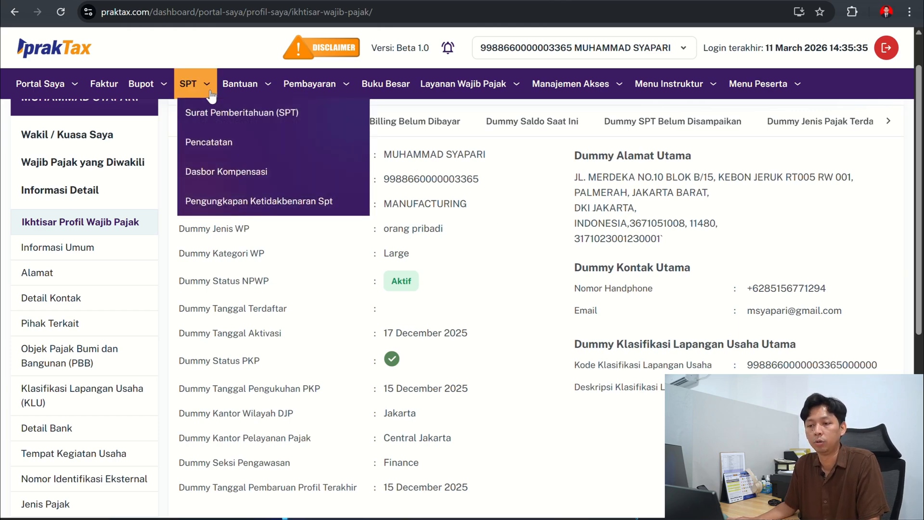
click(212, 114)
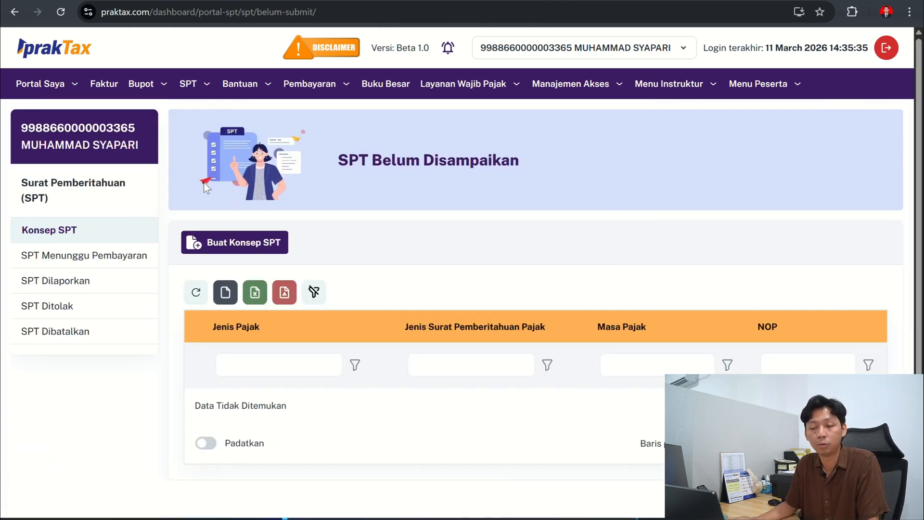
click(224, 239)
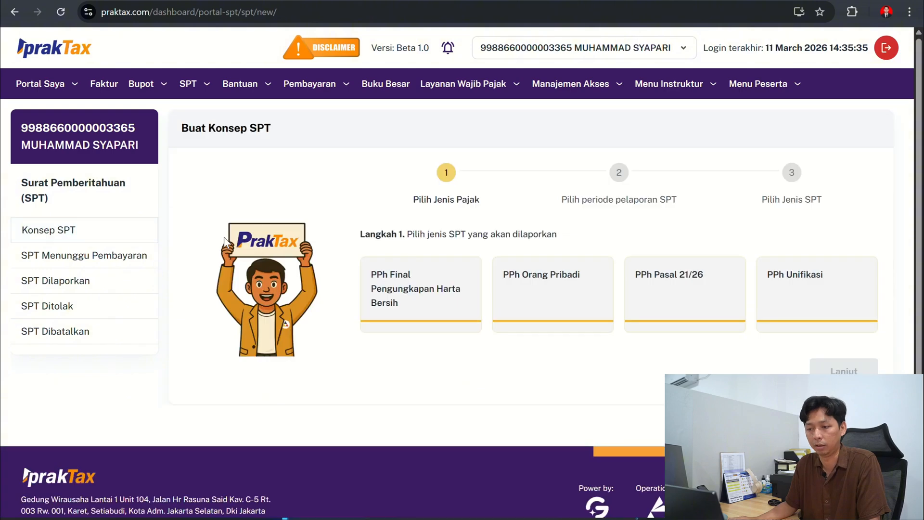
scroll(433, 237, down, 1)
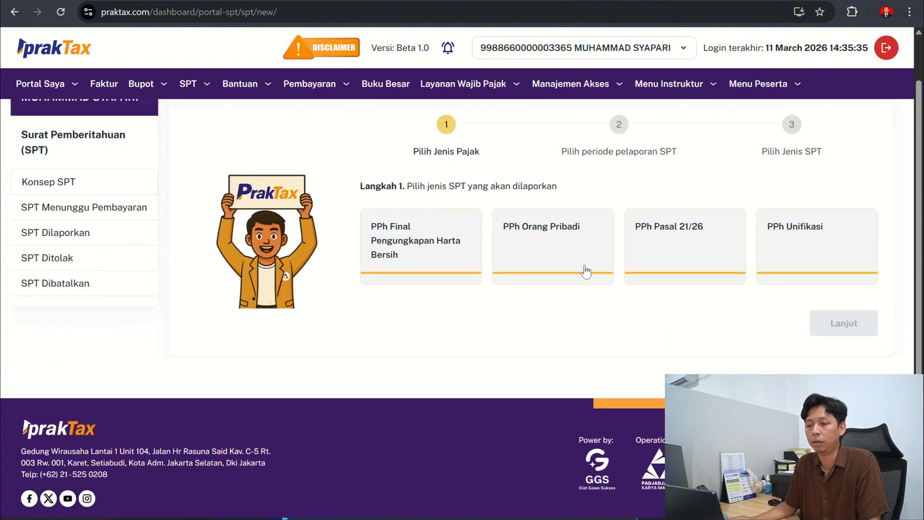
click(571, 260)
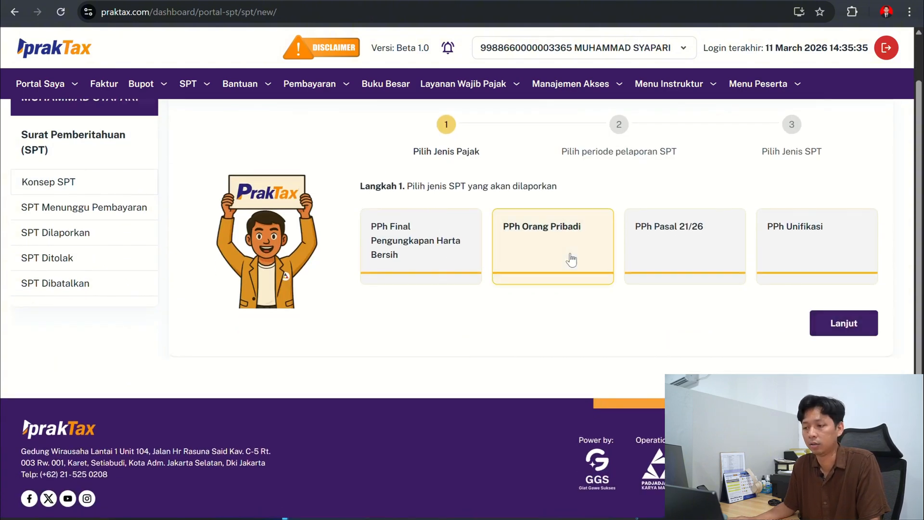
click(834, 325)
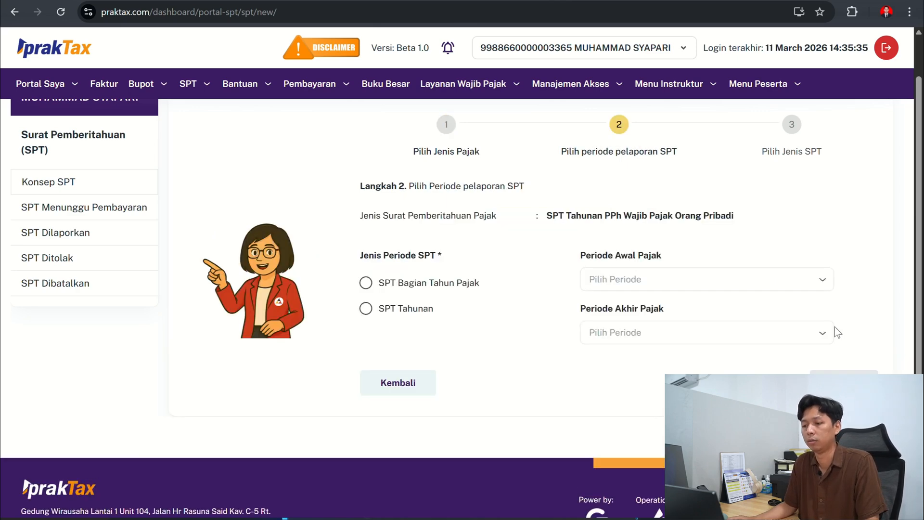
- Choose SPT Tahunan with the tax period Januari 2028 to Desember 2028 and proceed to the SPT type selection
click(365, 308)
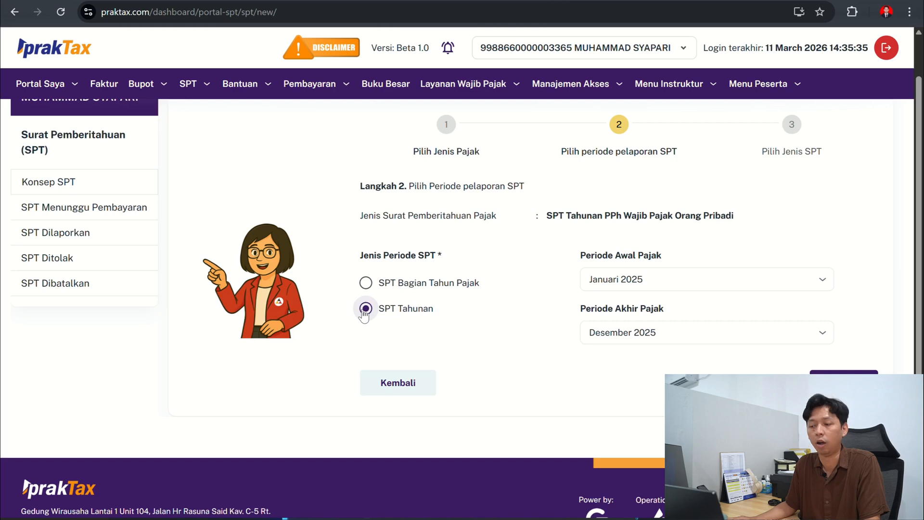
click(668, 276)
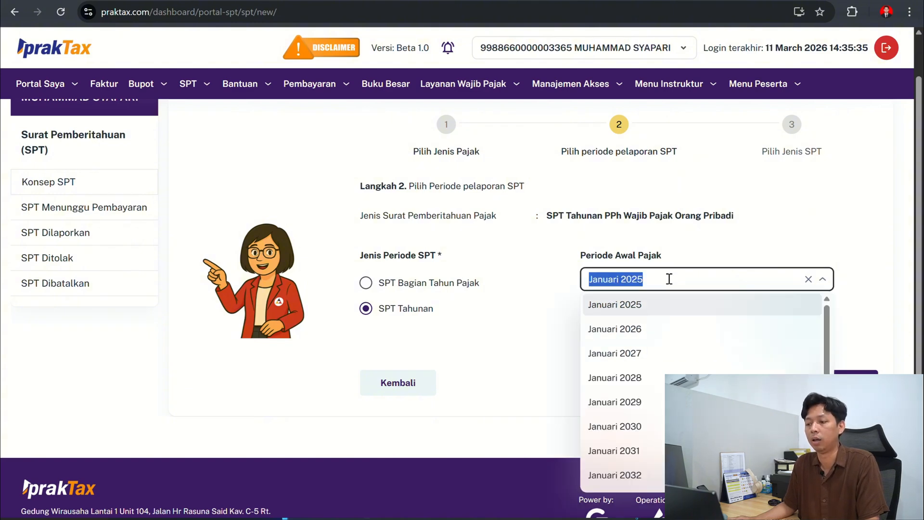
click(662, 379)
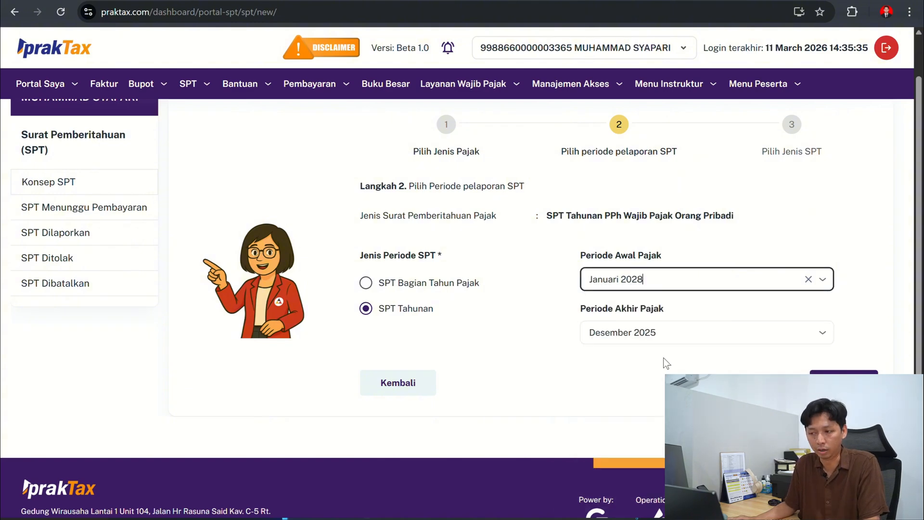
click(678, 329)
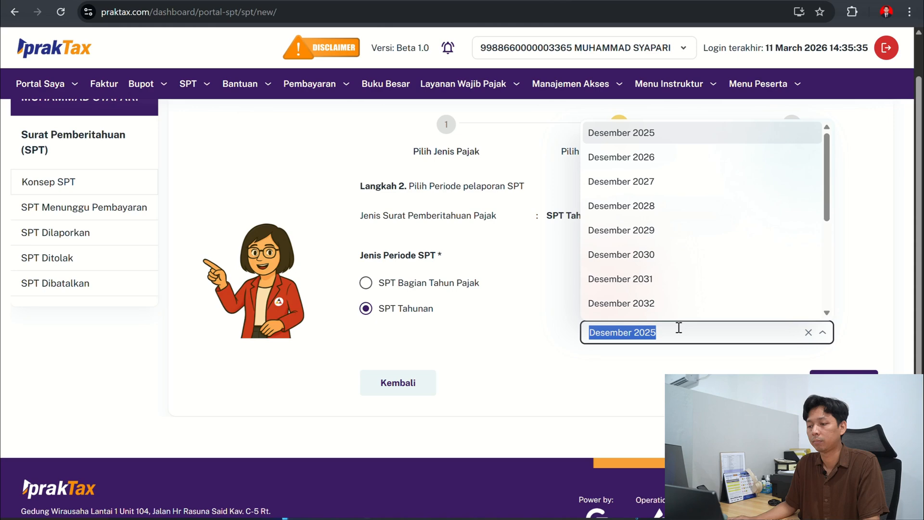
click(660, 214)
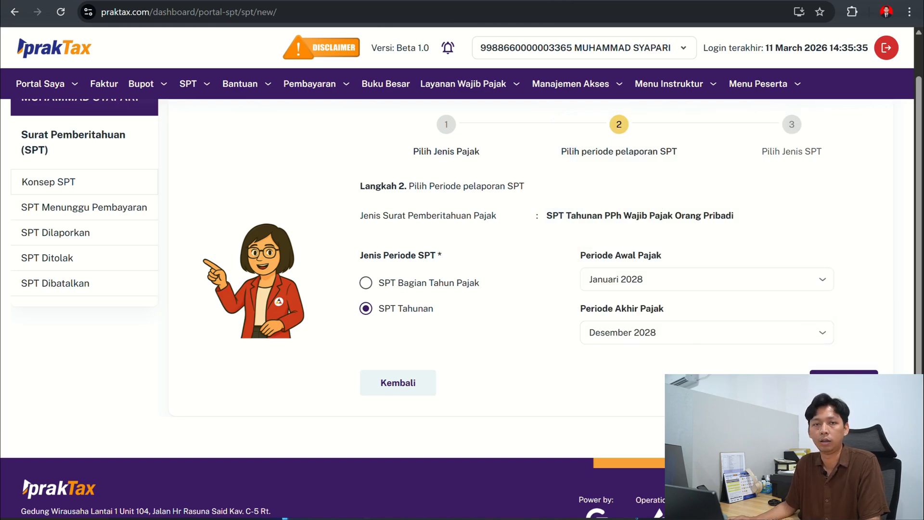
click(818, 380)
- Set the SPT model to Normal and create the draft
click(532, 299)
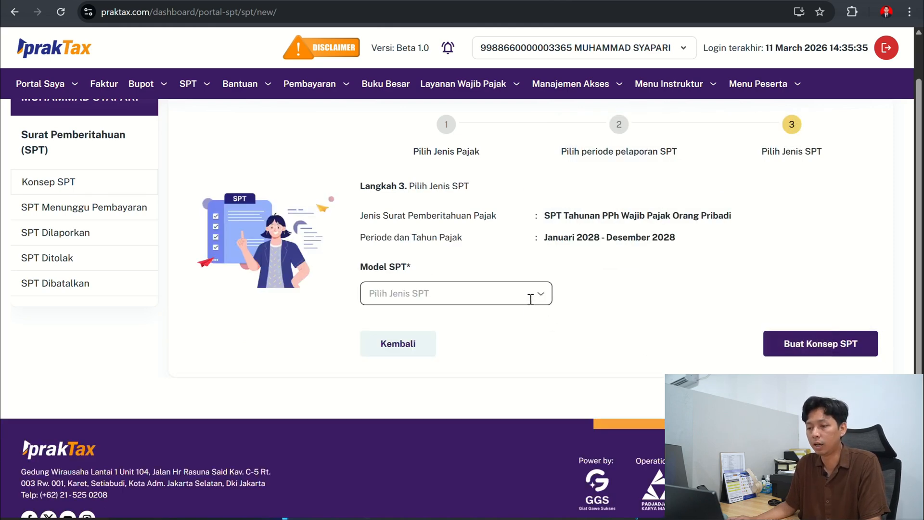
click(443, 315)
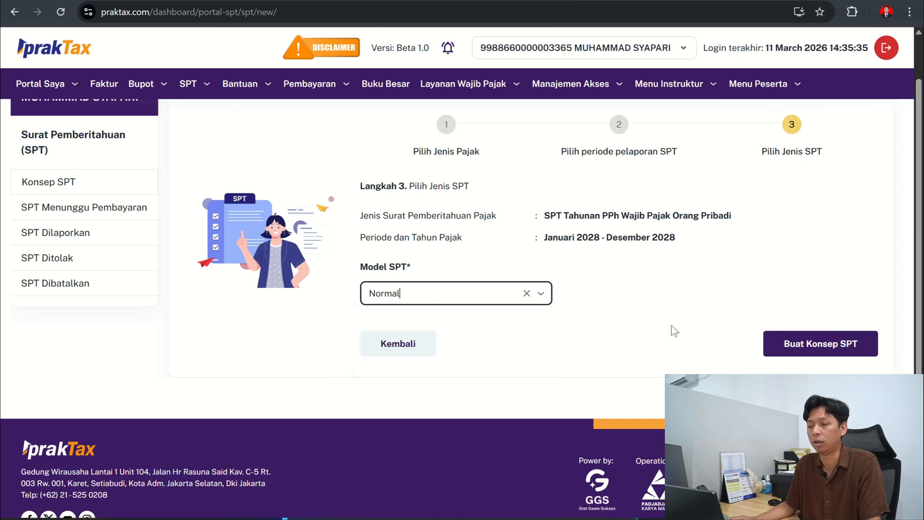
click(807, 351)
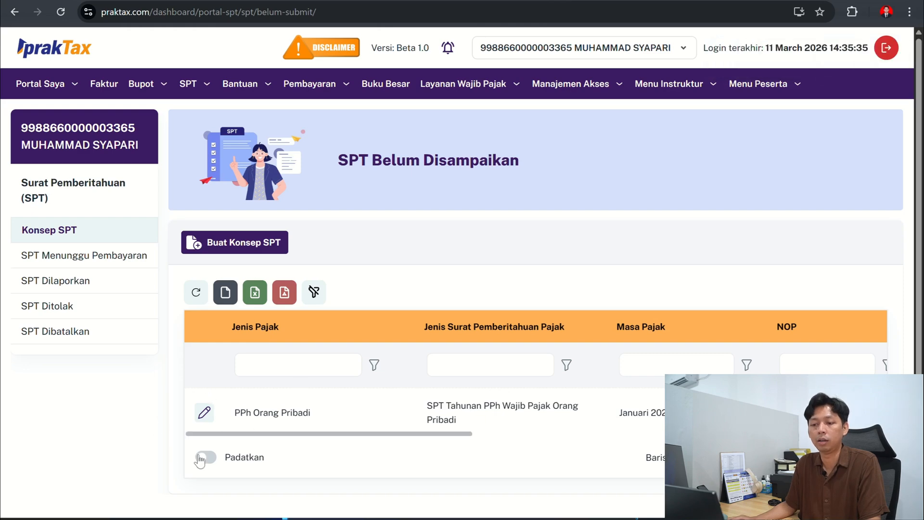
- Open the PPh Orang Pribadi draft for editing and set its bookkeeping method to Pencatatan and income source to Karyawan
click(204, 418)
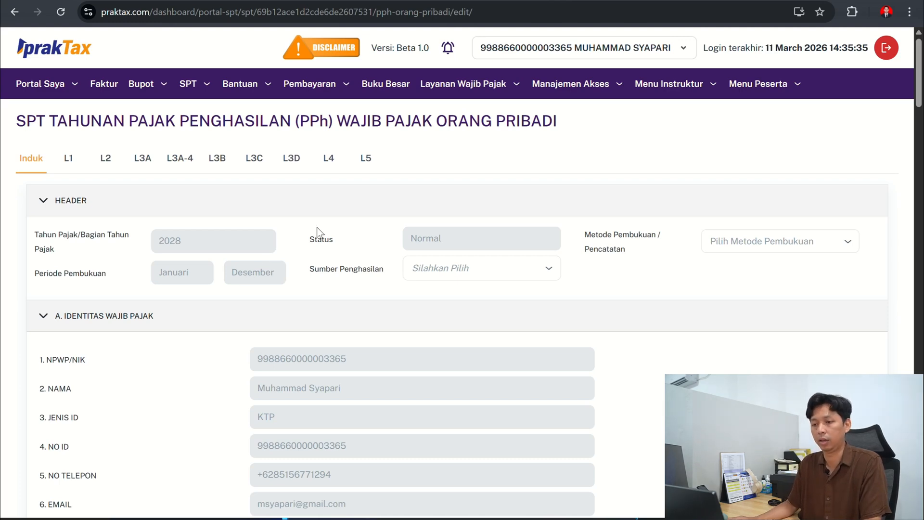
scroll(298, 256, down, 1)
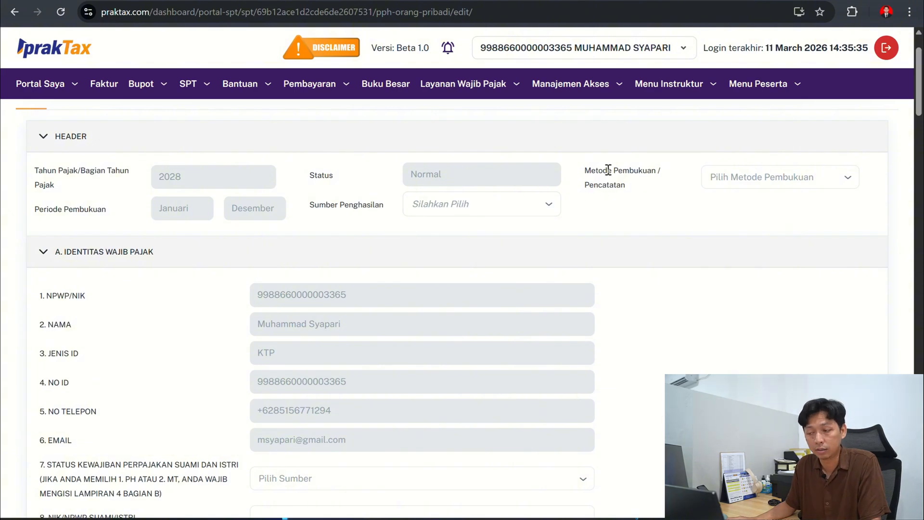
click(767, 178)
click(764, 202)
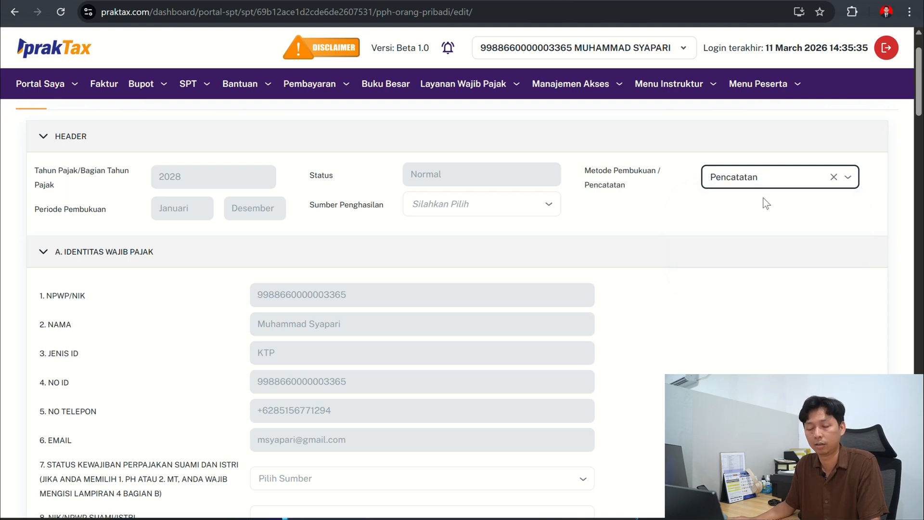
click(506, 210)
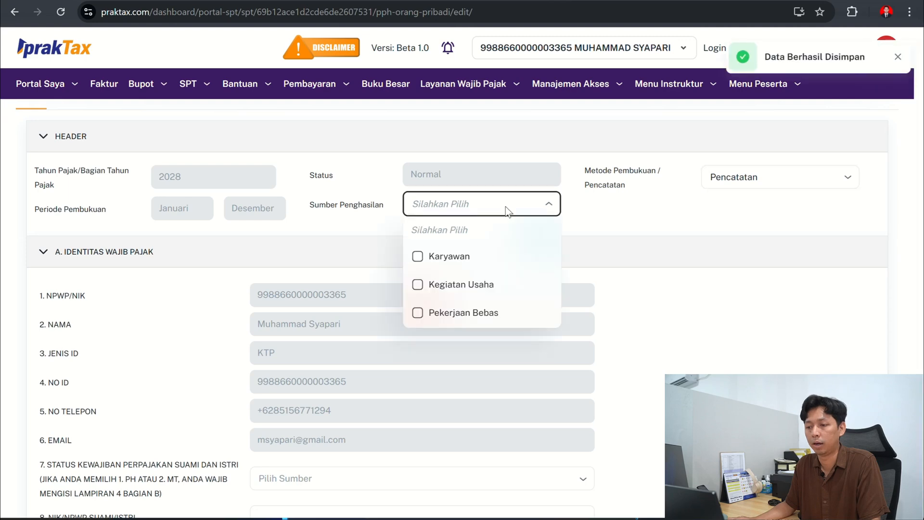
click(439, 259)
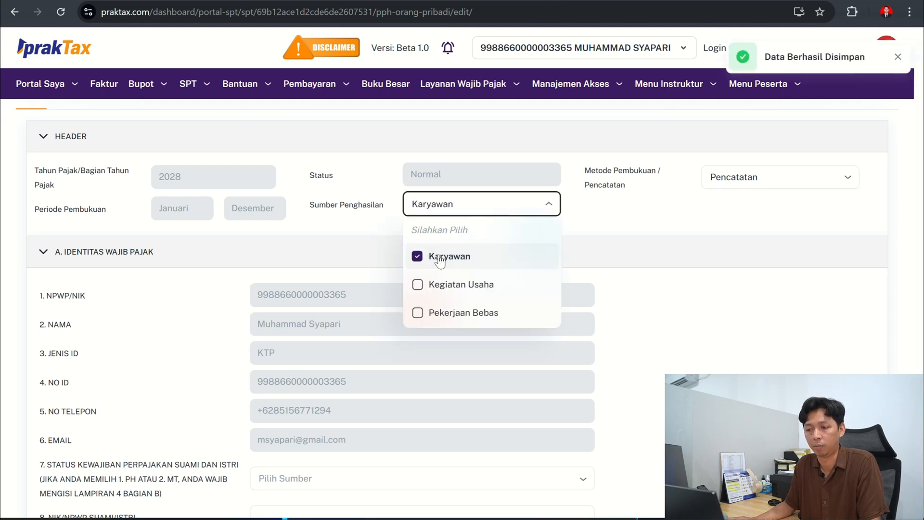
click(668, 261)
- Check the options offered for the husband and wife tax obligation status without choosing one
scroll(406, 238, down, 3)
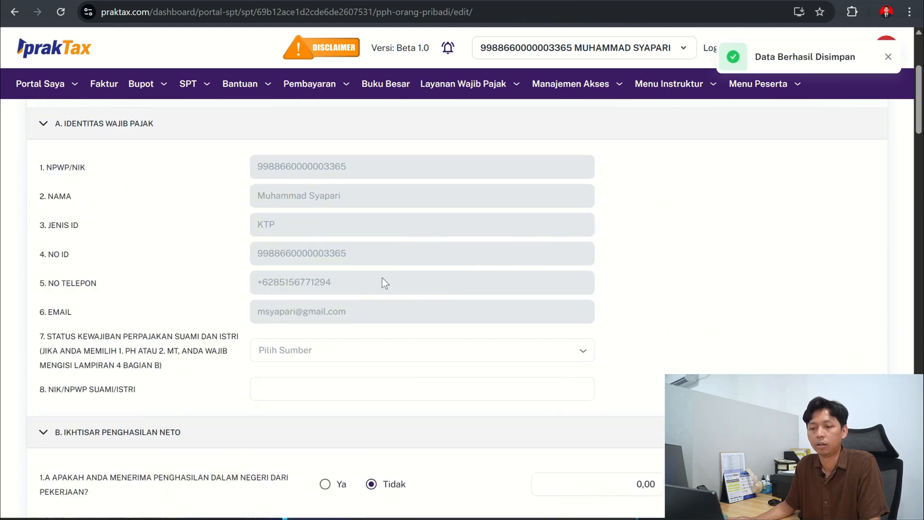
click(349, 345)
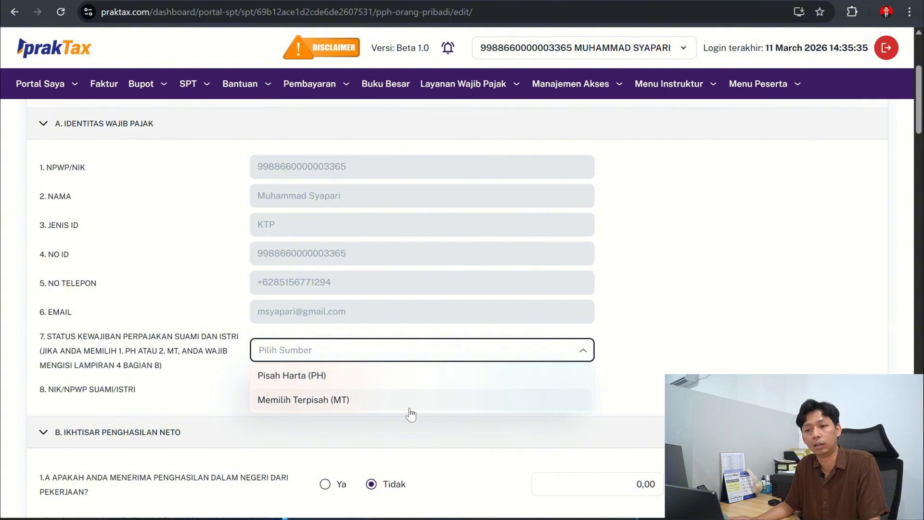
click(709, 295)
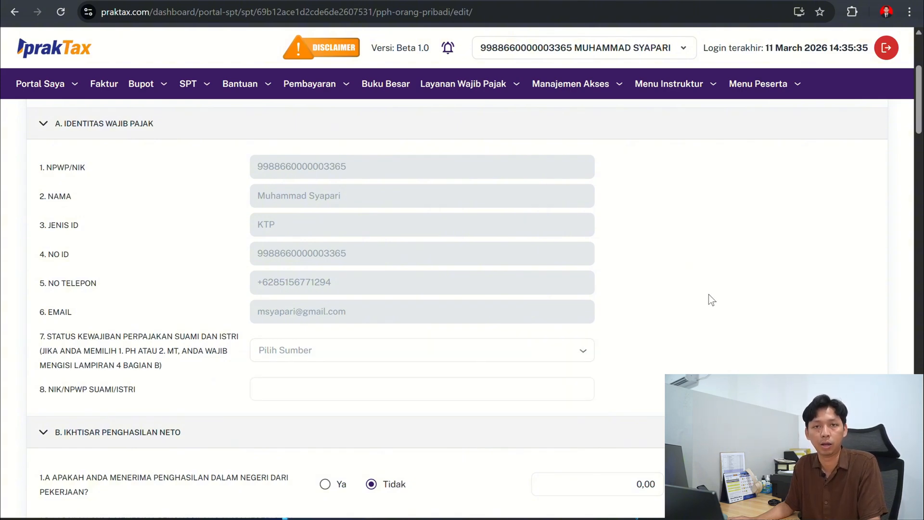
- Answer Ya to question 1.A on domestic employment income and Tidak to question 1.B.1 on business or independent work income
scroll(708, 294, down, 5)
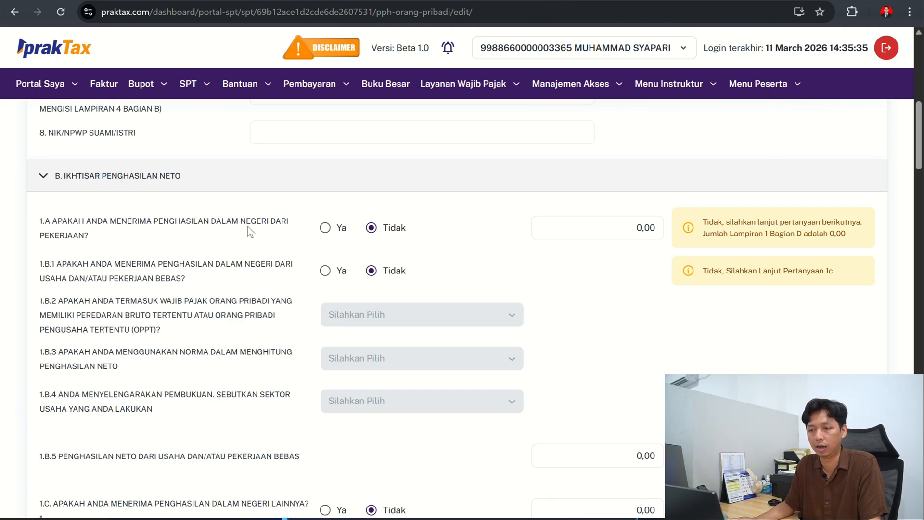
click(324, 227)
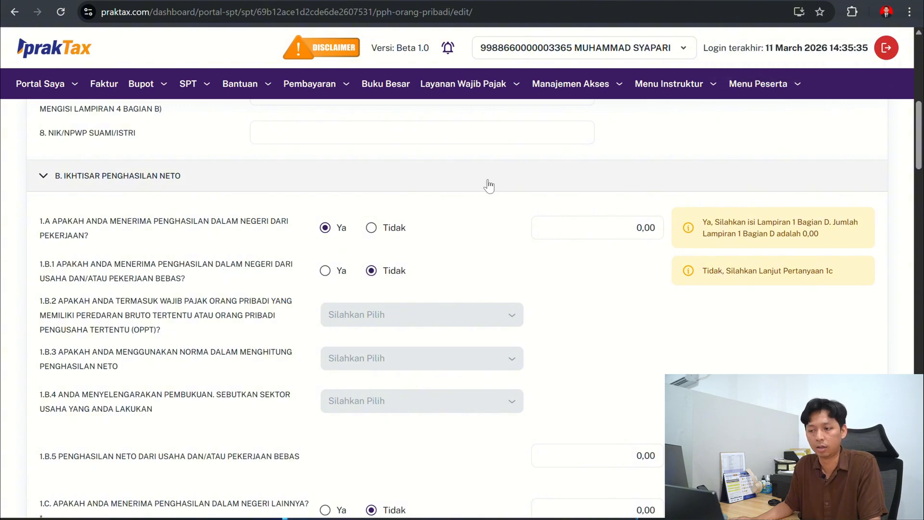
scroll(487, 185, down, 3)
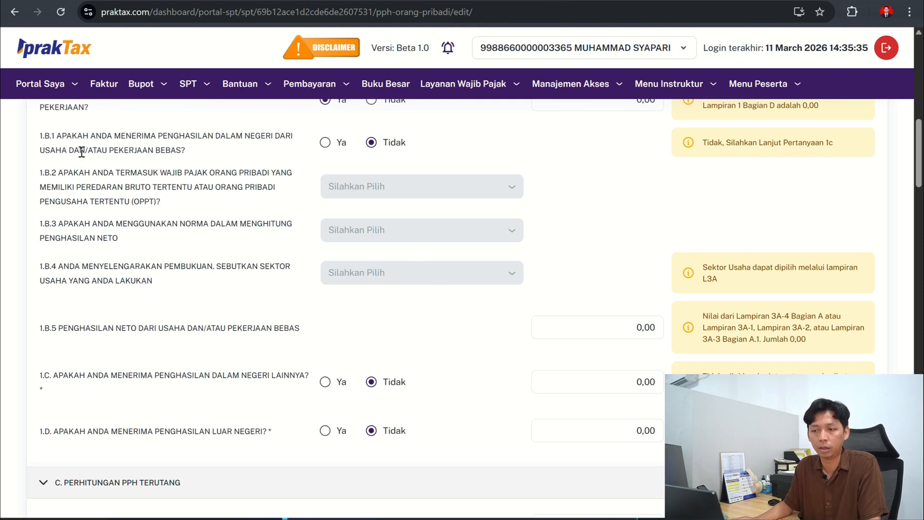
click(325, 142)
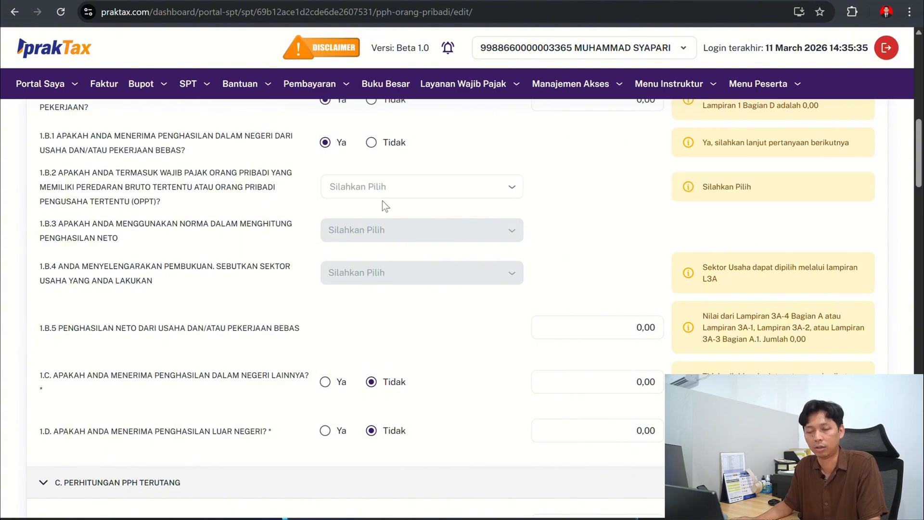
click(372, 143)
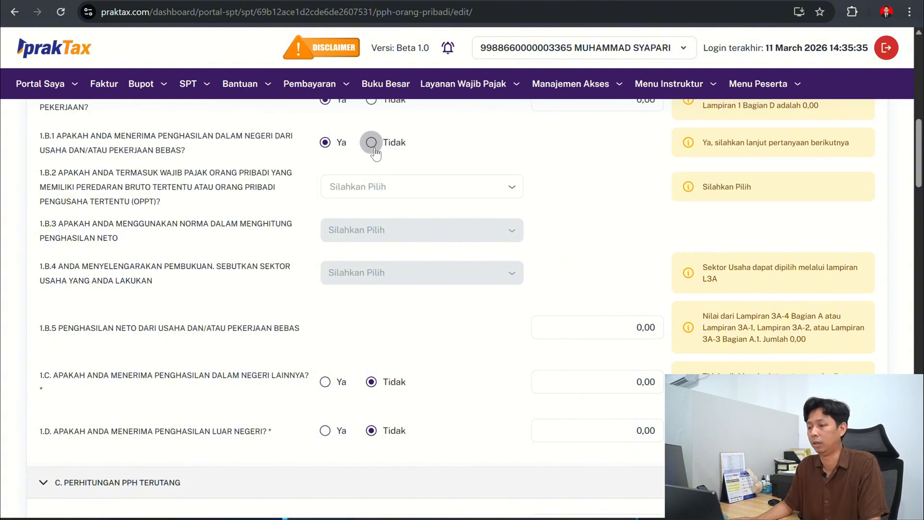
- Set the Penghasilan Tidak Kena Pajak status in question 5 to K/2
scroll(513, 236, down, 2)
scroll(511, 234, down, 2)
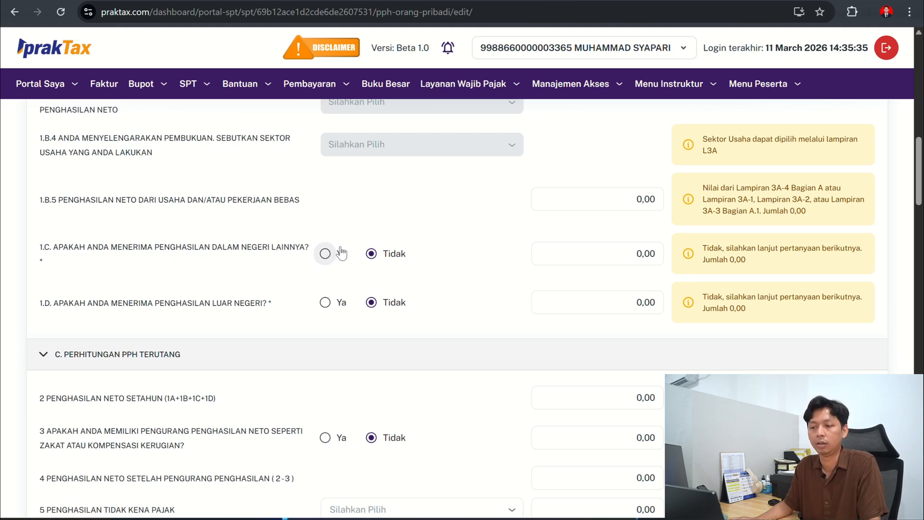
scroll(135, 257, down, 1)
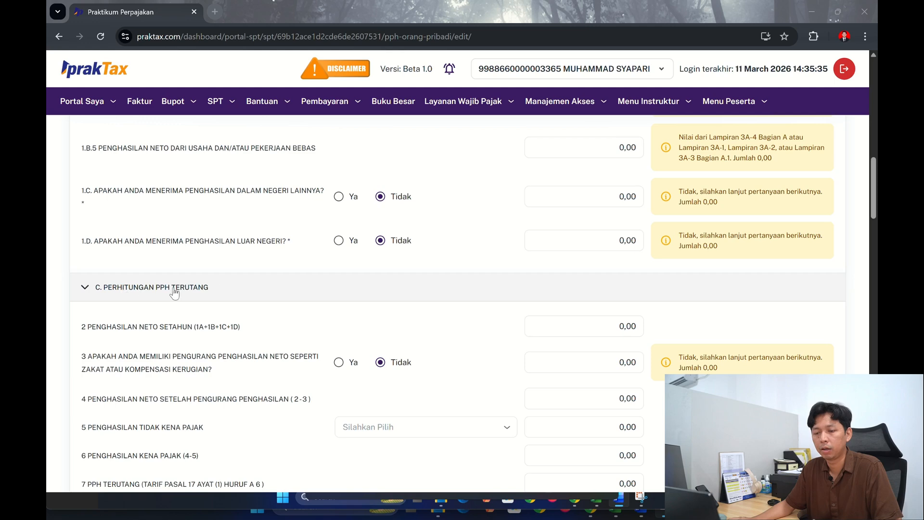
scroll(292, 282, down, 2)
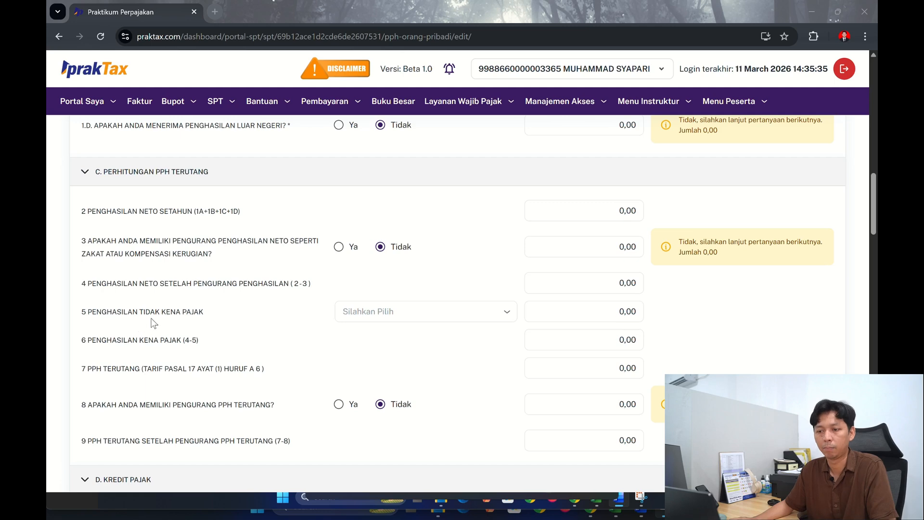
click(505, 318)
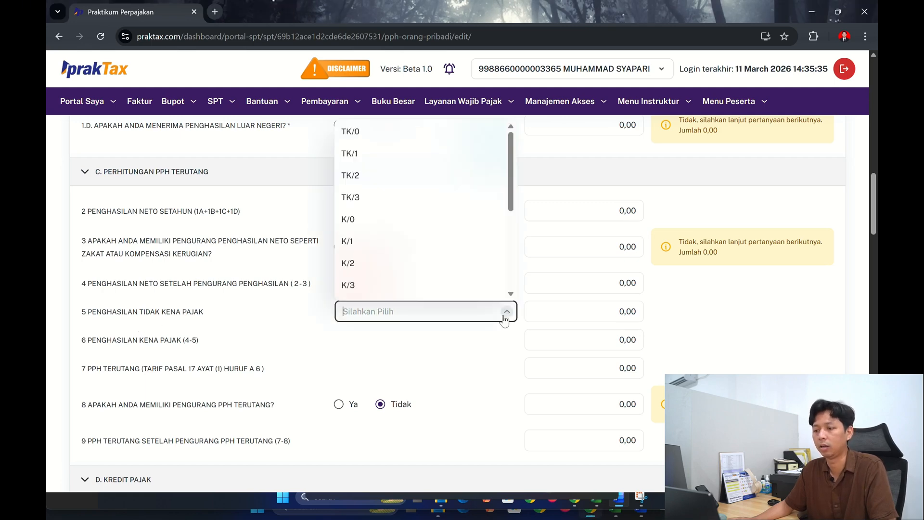
click(387, 264)
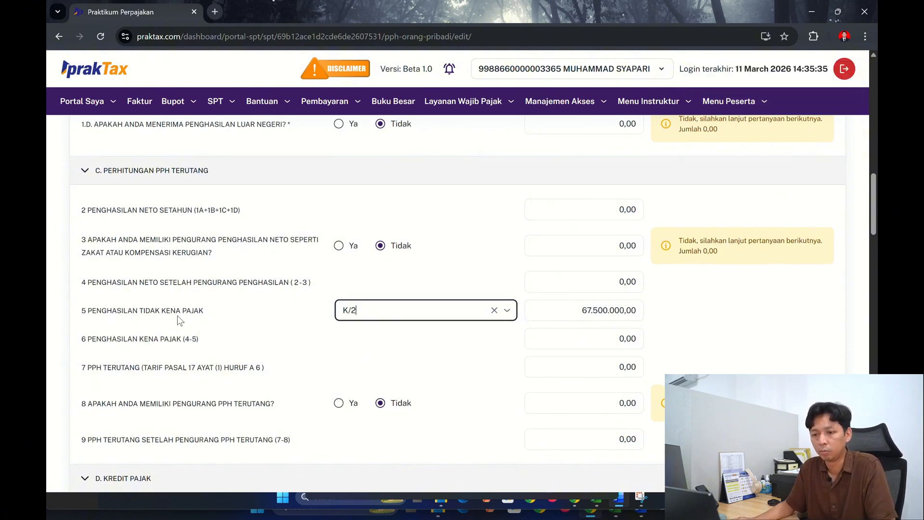
- Answer Ya to question 10A in the Kredit Pajak section on PPh already withheld or collected by another party
scroll(177, 316, down, 2)
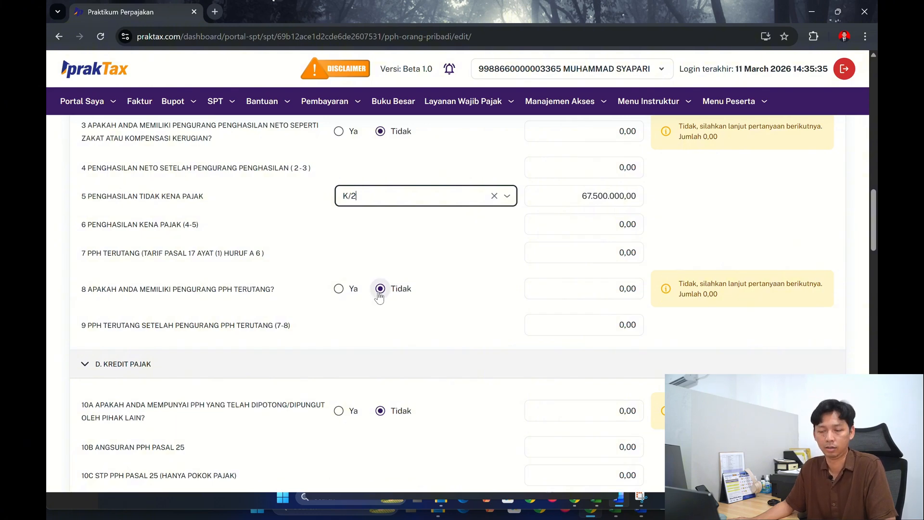
scroll(379, 295, down, 1)
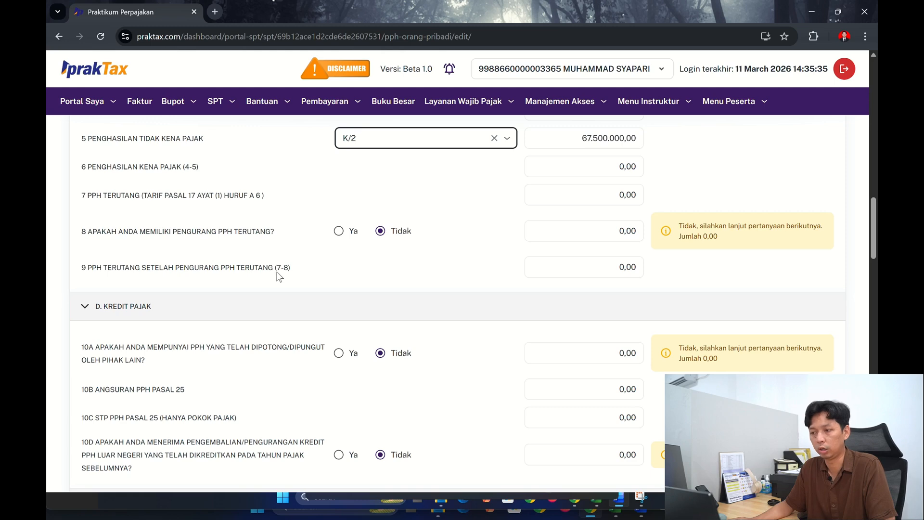
scroll(539, 258, down, 3)
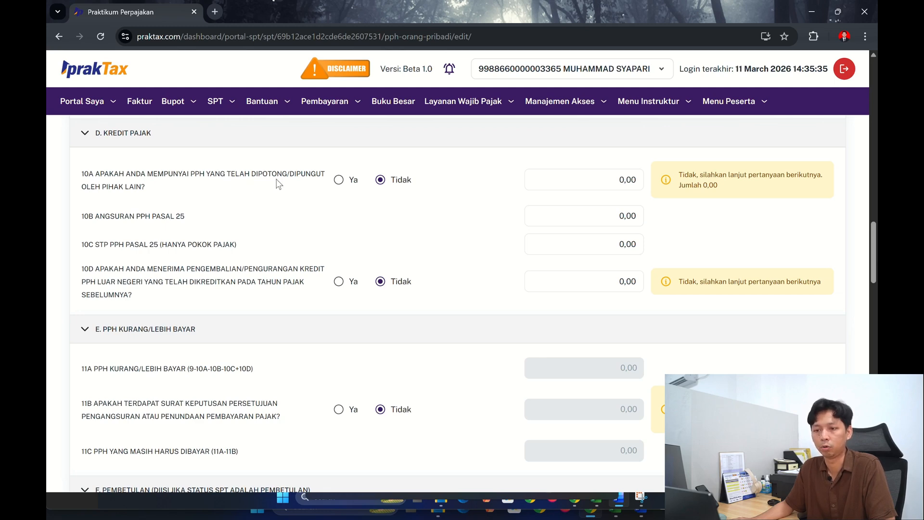
click(339, 183)
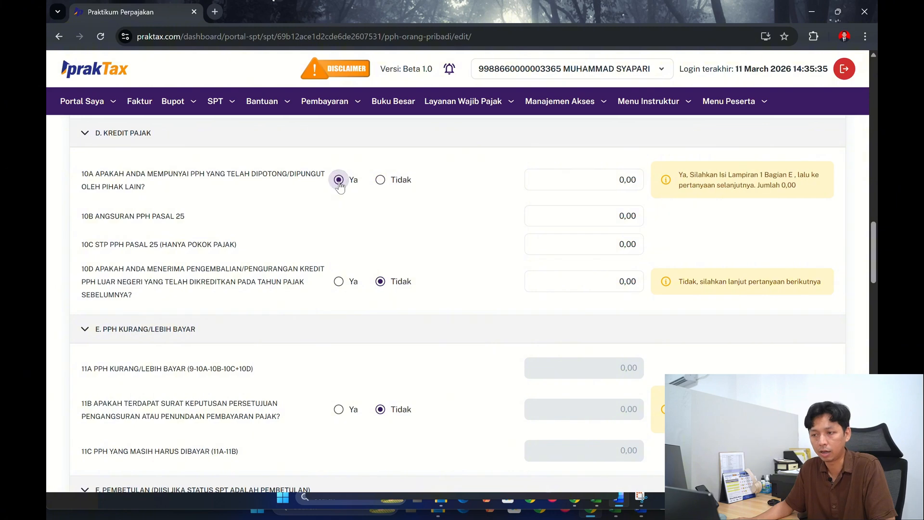
- Review the main form's remaining Kredit Pajak, PPh Kurang/Lebih Bayar and Pembetulan sections, plus its earlier answers and header data
scroll(173, 202, down, 1)
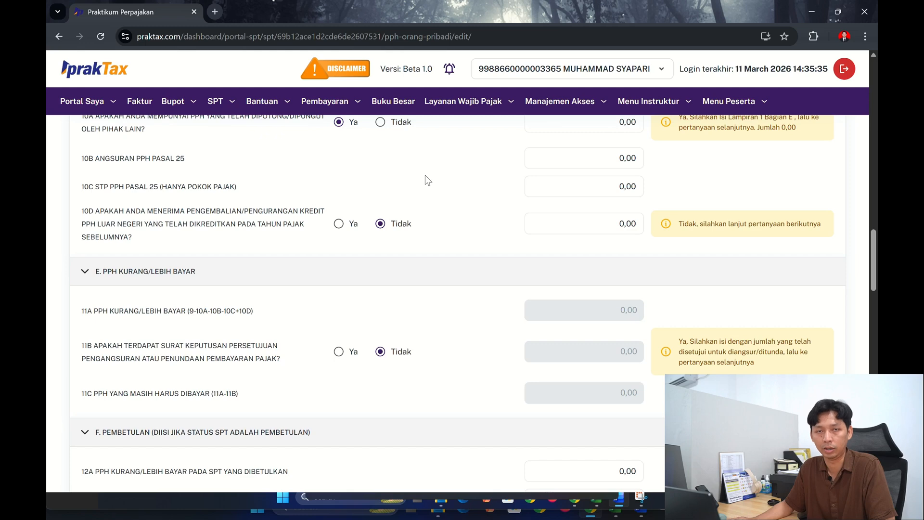
scroll(428, 179, down, 1)
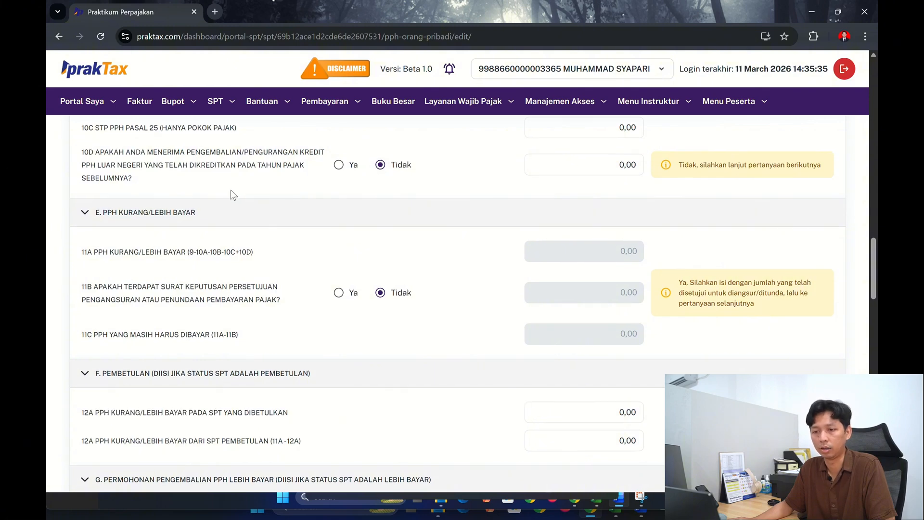
scroll(230, 189, down, 2)
scroll(230, 189, up, 1)
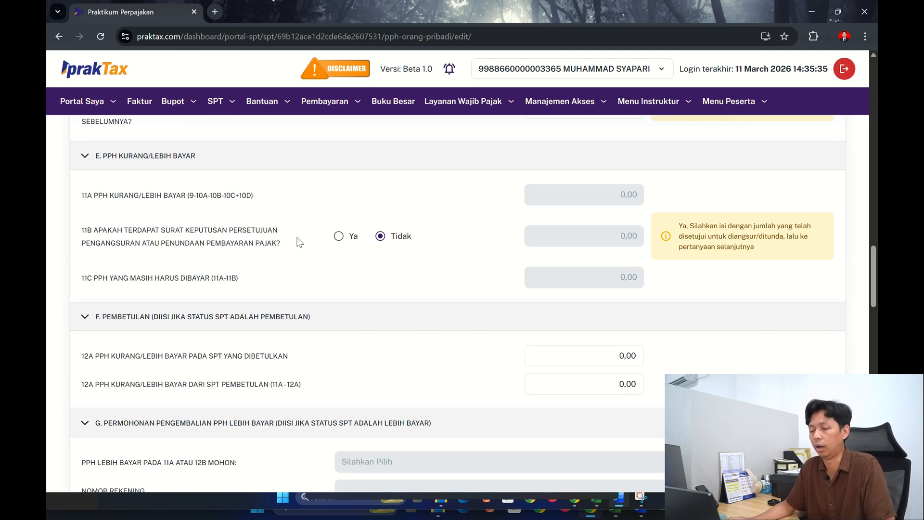
scroll(330, 262, up, 15)
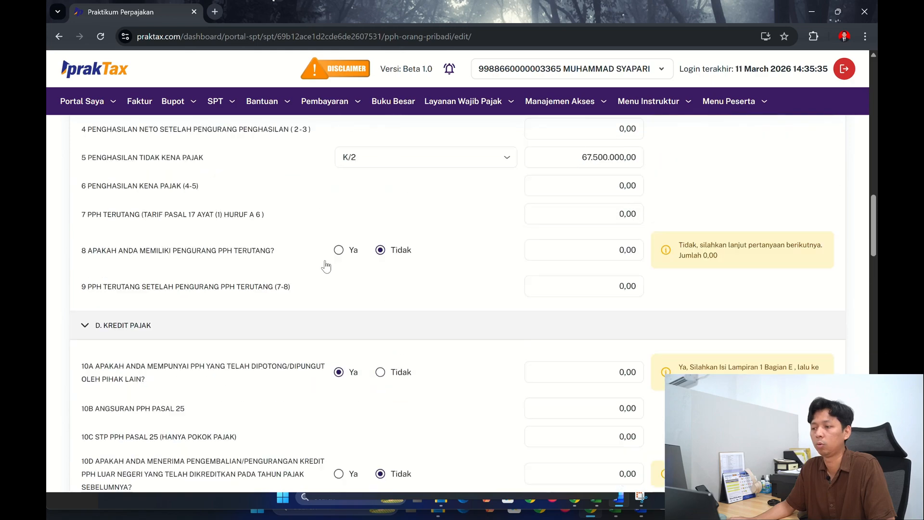
scroll(326, 266, up, 5)
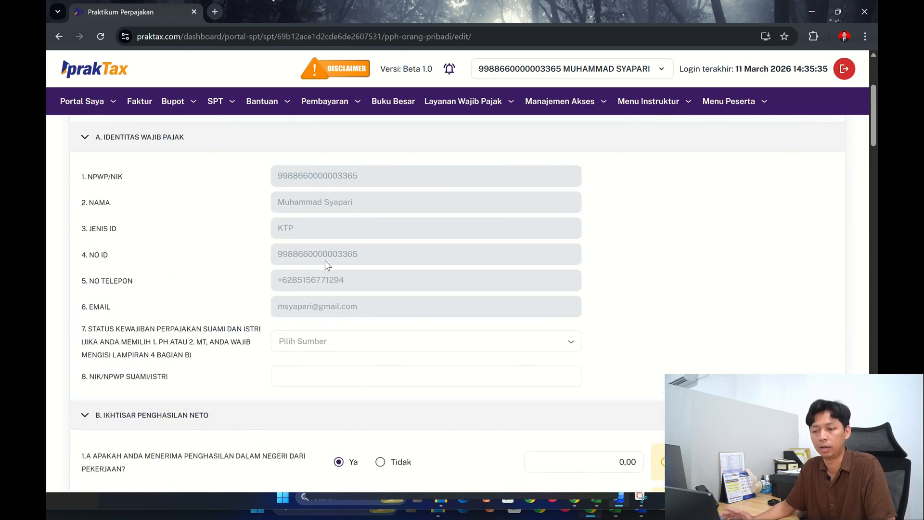
scroll(325, 261, down, 2)
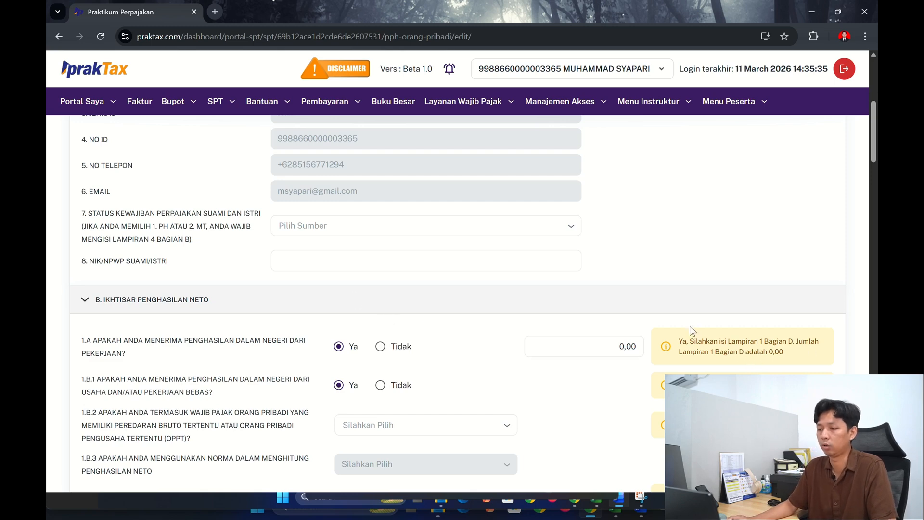
scroll(101, 264, up, 6)
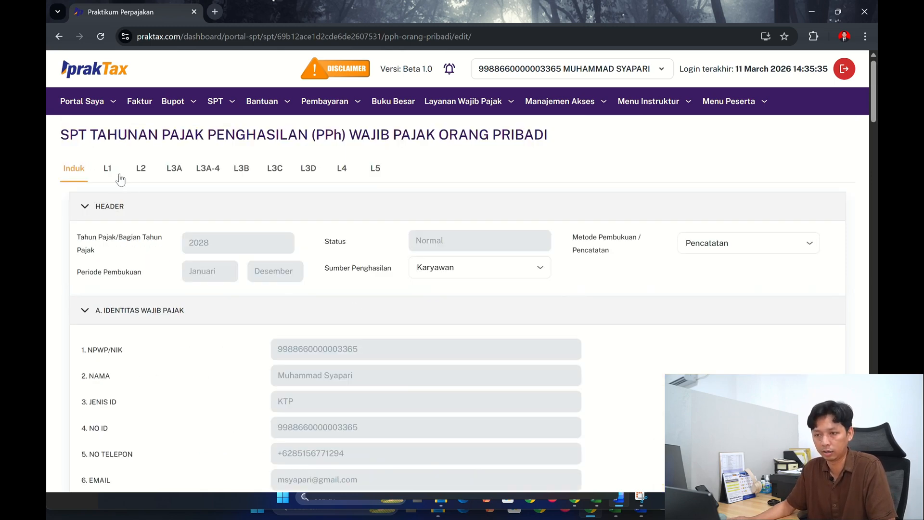
- Open attachment L1 and collapse its sections A (Harta), B (Utang) and C (Daftar Anggota Keluarga)
click(111, 176)
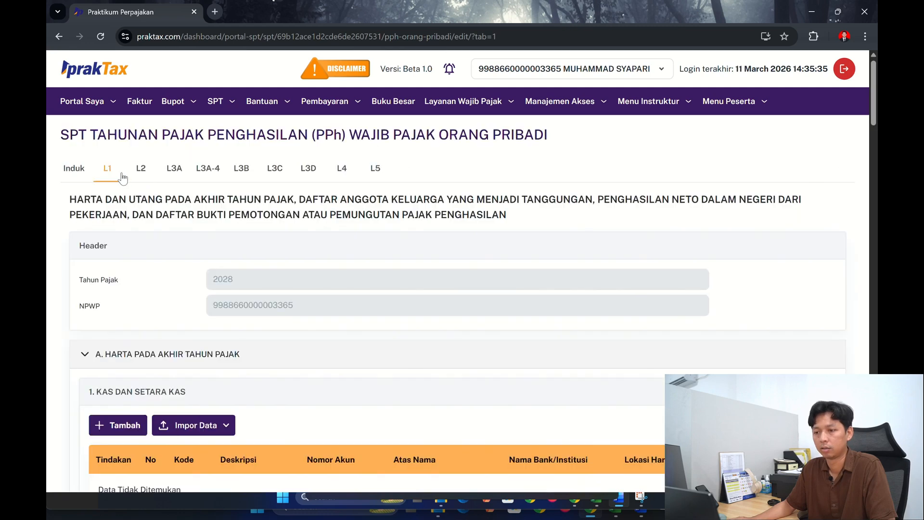
scroll(332, 296, down, 2)
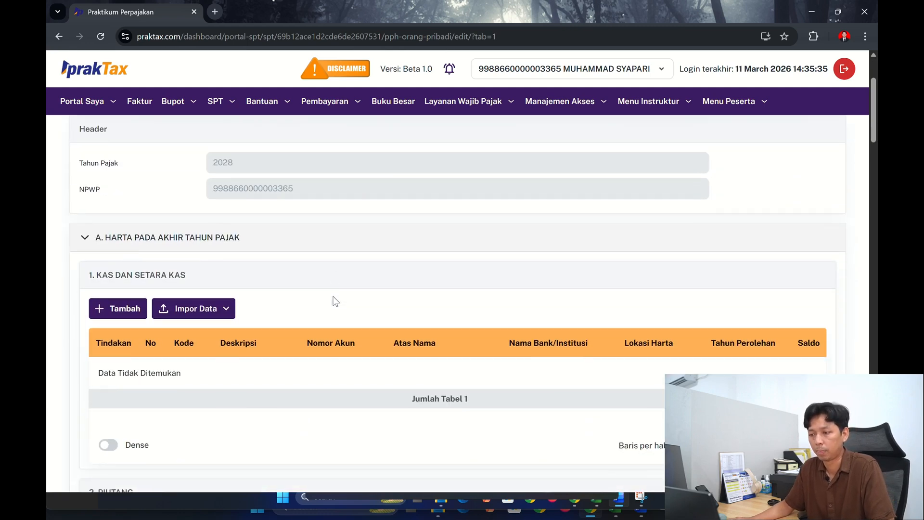
scroll(335, 301, down, 3)
scroll(152, 258, up, 4)
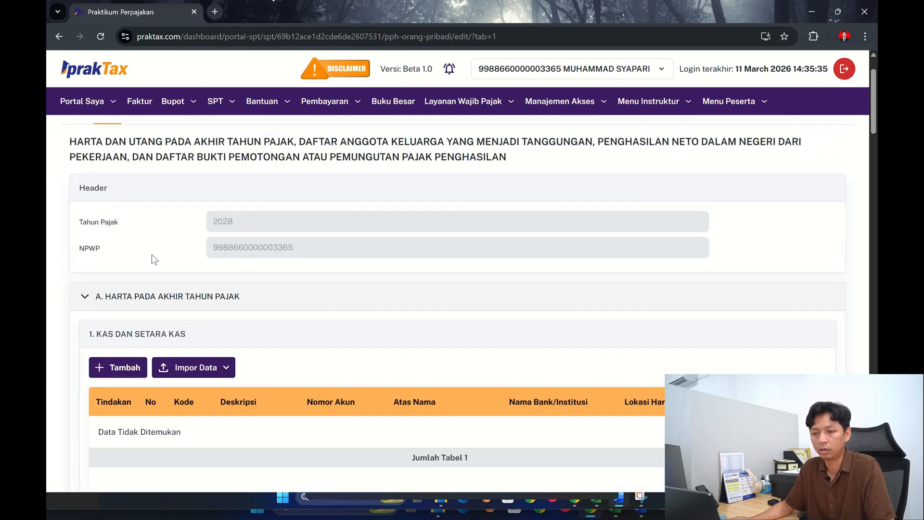
click(85, 297)
scroll(356, 281, down, 2)
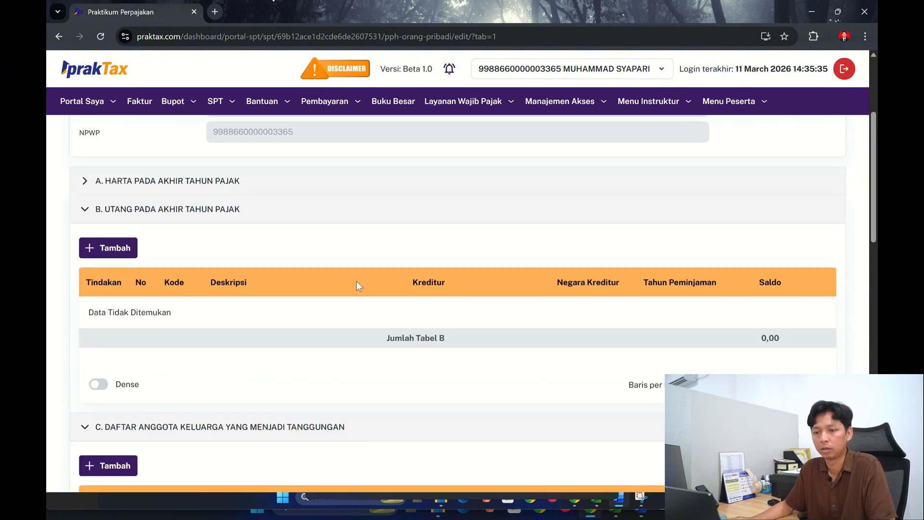
click(86, 211)
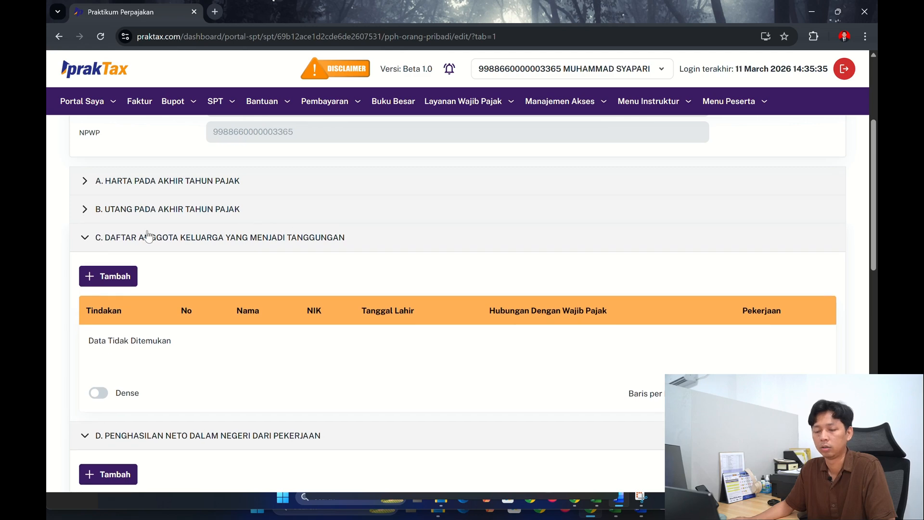
click(90, 239)
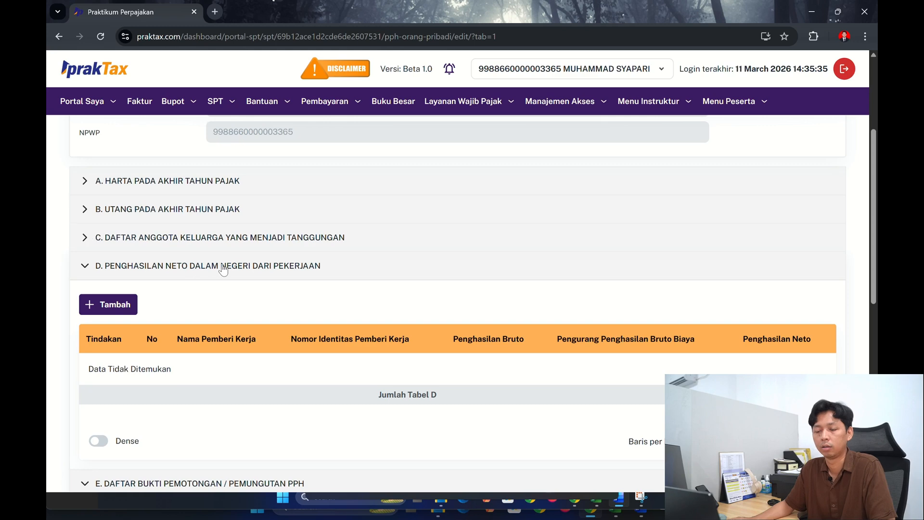
- Add an entry to section D, Penghasilan Neto Dalam Negeri dari Pekerjaan, with PT DEF as Nama Pemberi Kerja
scroll(222, 269, down, 1)
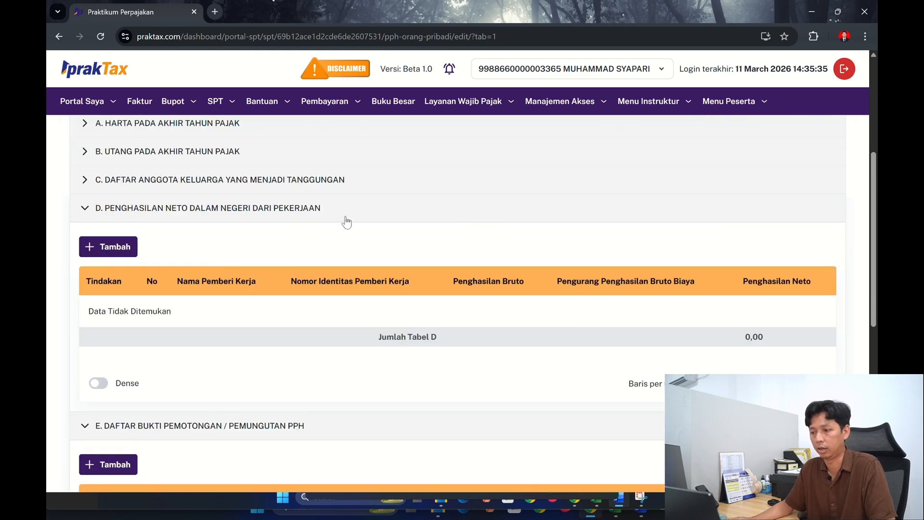
click(124, 251)
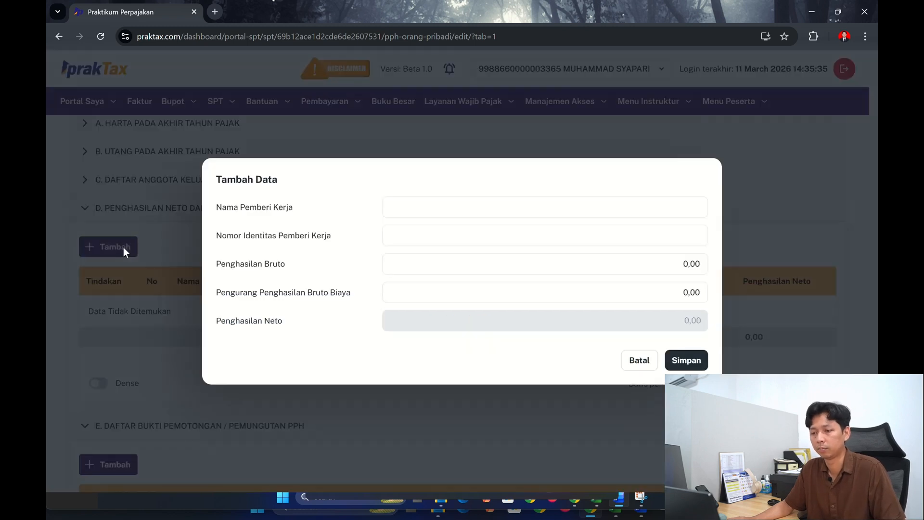
click(436, 207)
click(436, 207)
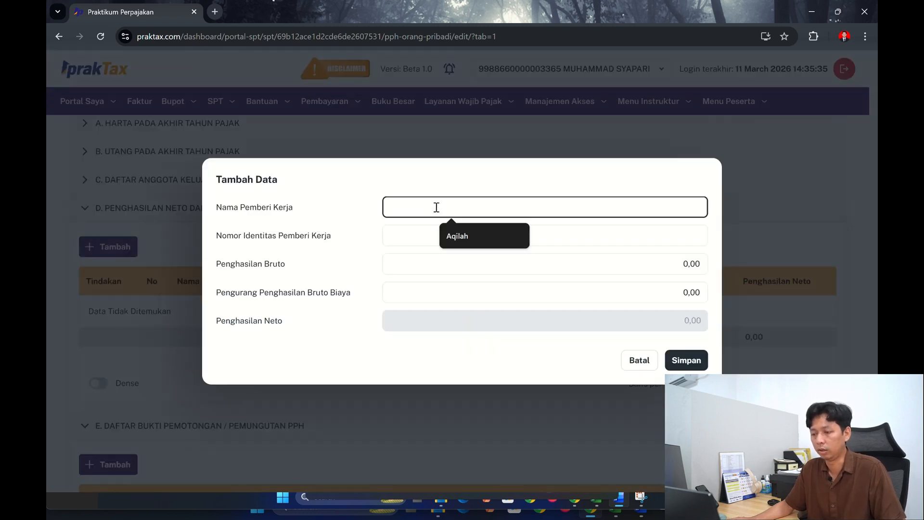
text(pt)
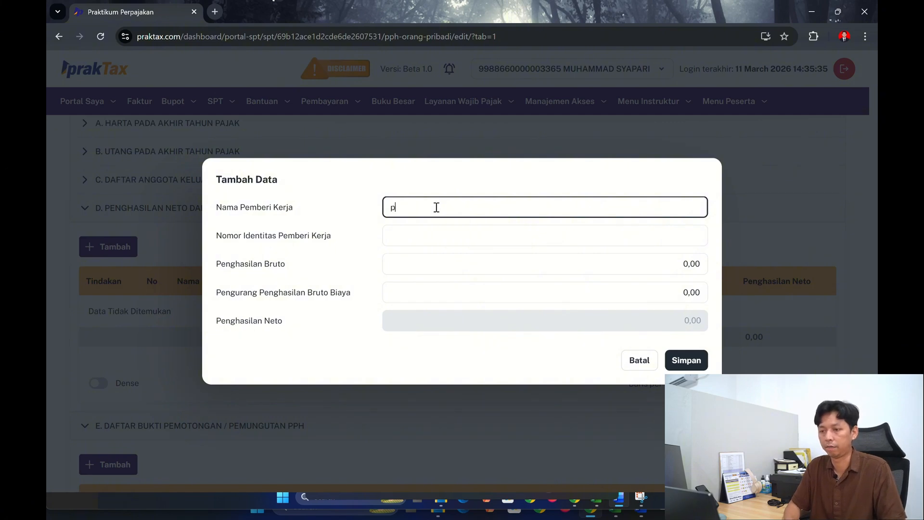
key(BackSpace)
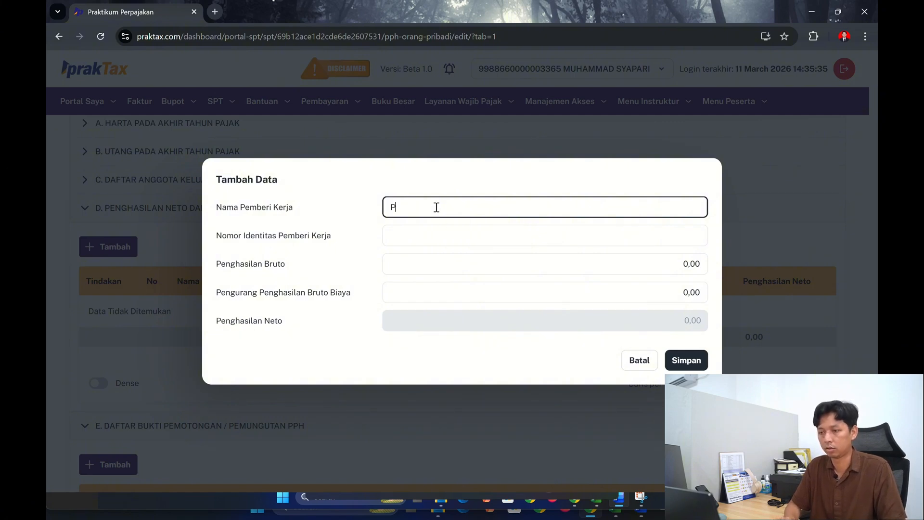
text(PT DEF)
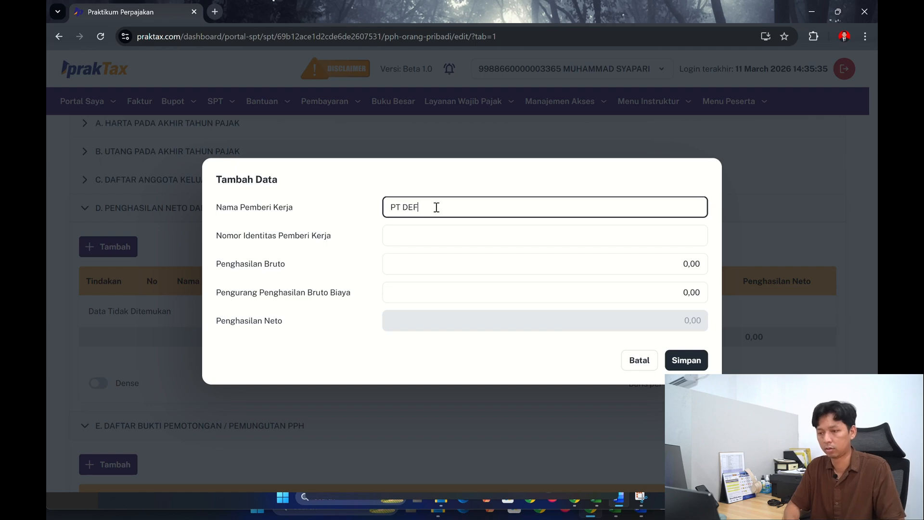
- Copy the employer's NPWP from the case document in Word and paste it as the Nomor Identitas Pemberi Kerja in the new entry
click(439, 234)
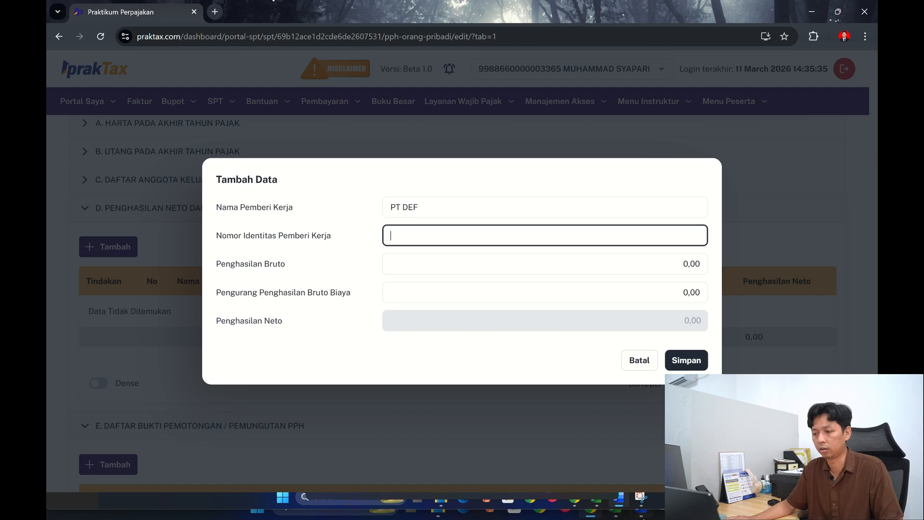
click(619, 498)
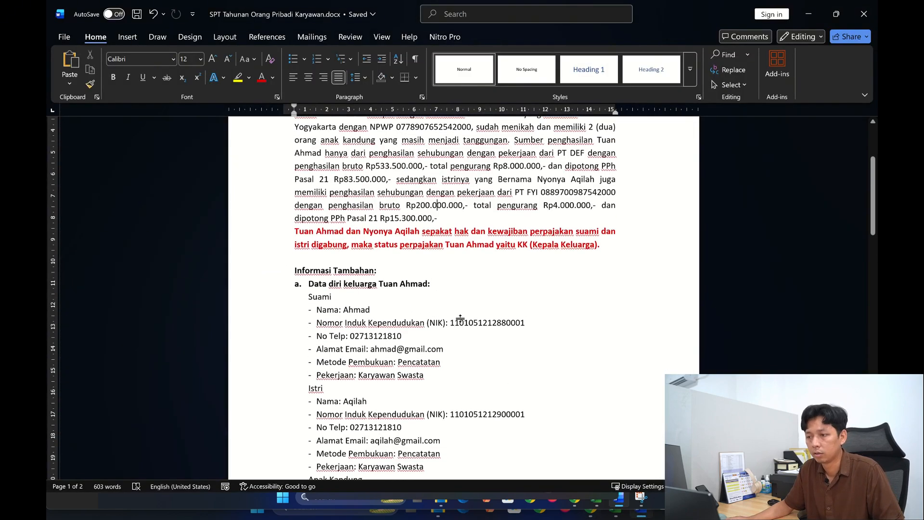
scroll(459, 318, up, 3)
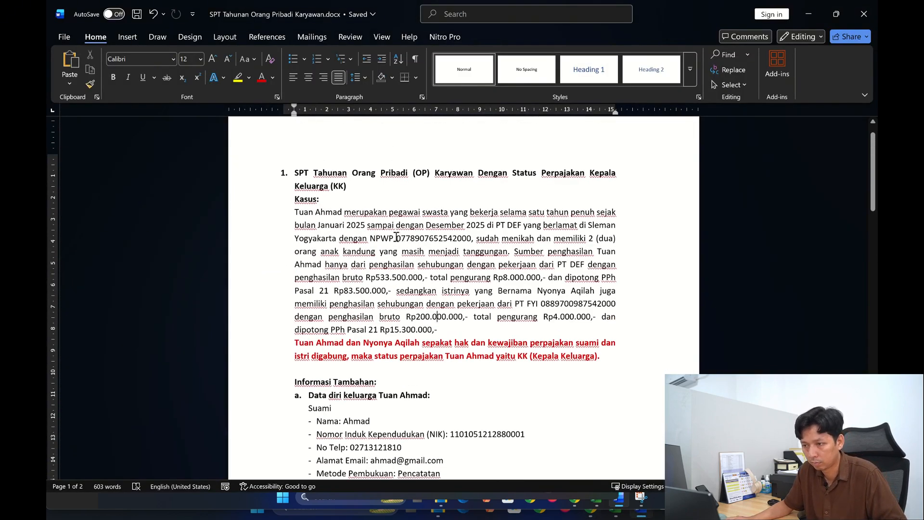
drag(397, 237, 471, 236)
key(ctrl+c)
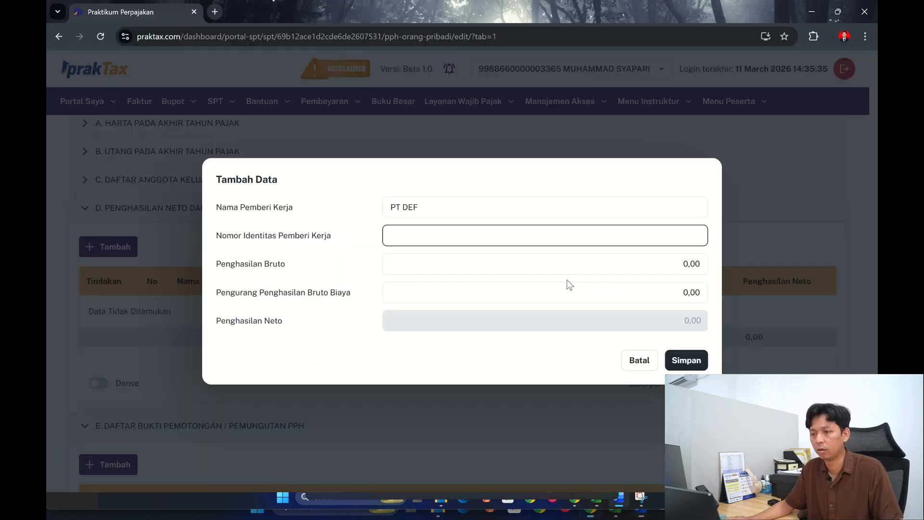
key(alt+Tab)
click(411, 240)
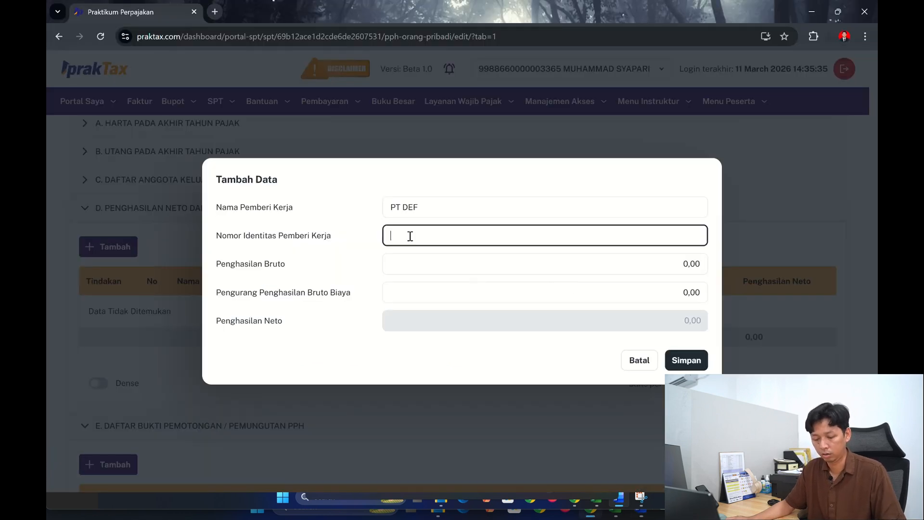
key(ctrl+v)
- Look up PT DEF's gross income in the Word case document and set Penghasilan Bruto to 533.500.000
click(418, 258)
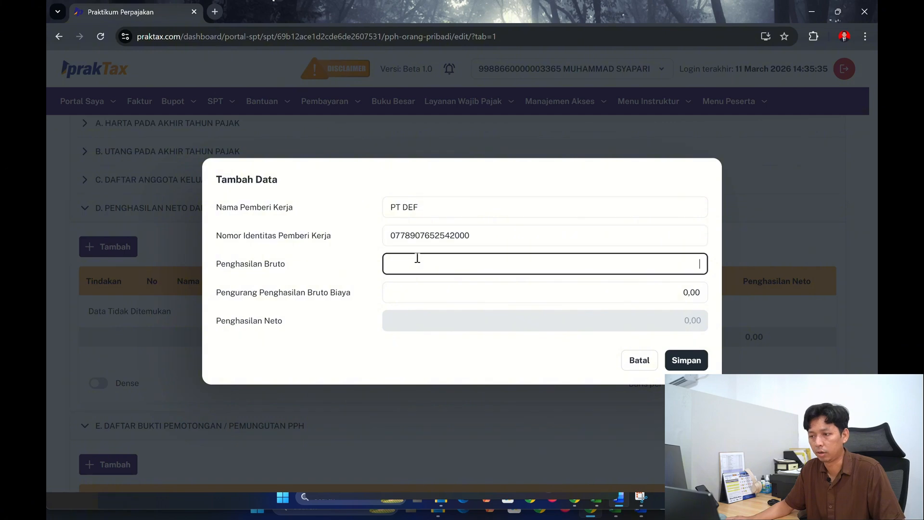
key(alt+Tab)
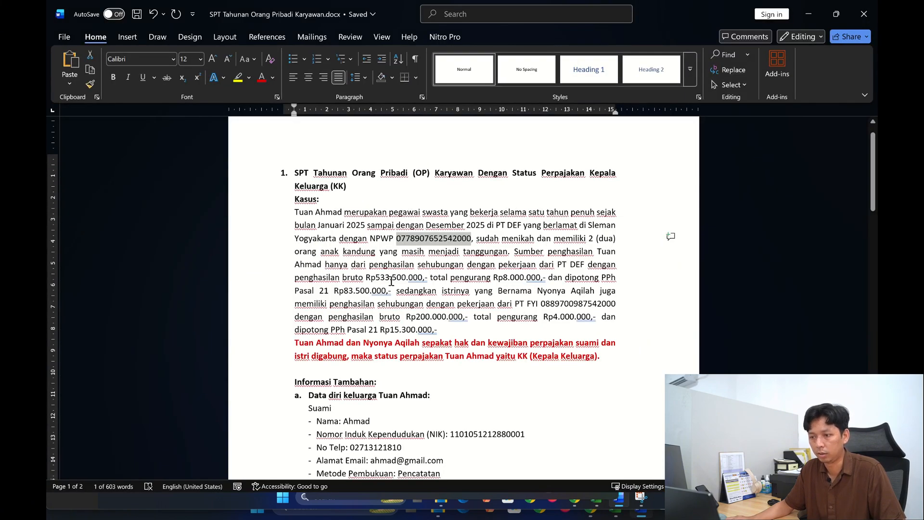
key(alt+Tab)
text(533.)
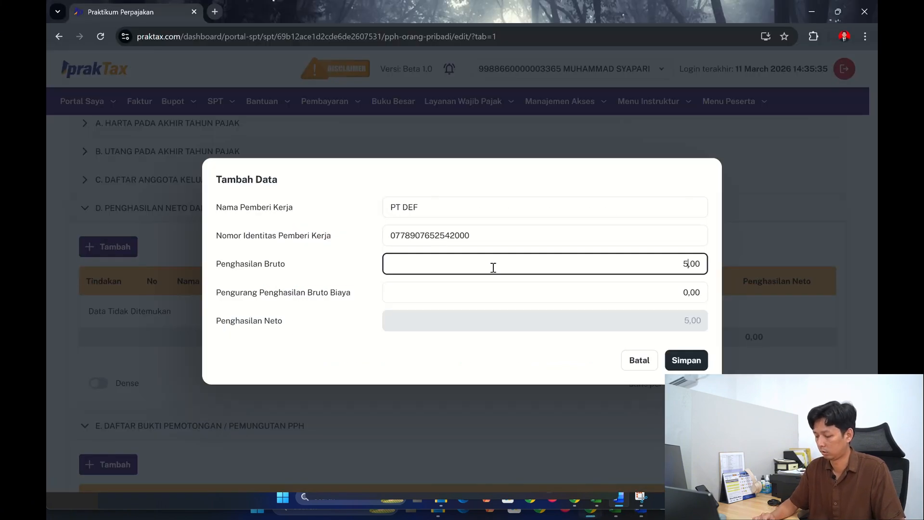
text(500.000)
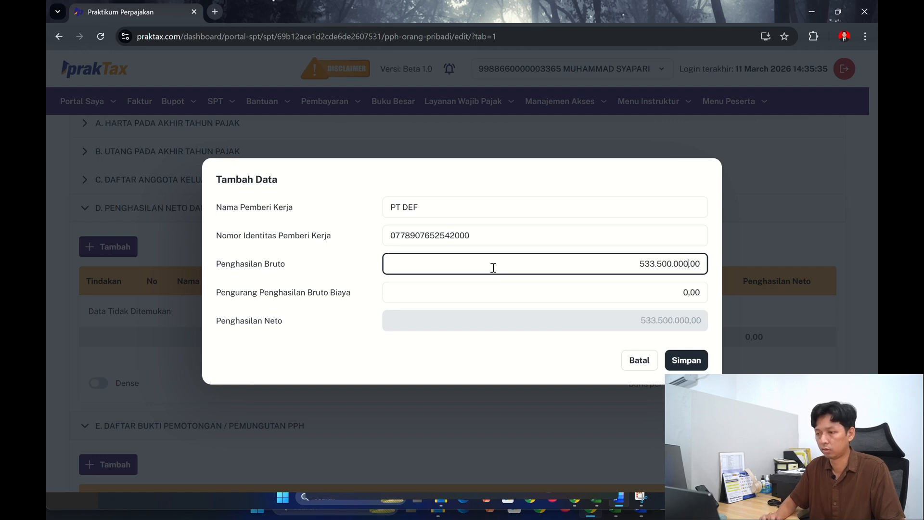
- Check the deductions in the Word case document, set Pengurang Penghasilan Bruto Biaya to 83.500.000 and save the PT DEF entry
key(Tab)
key(BackSpace)
key(alt+Tab)
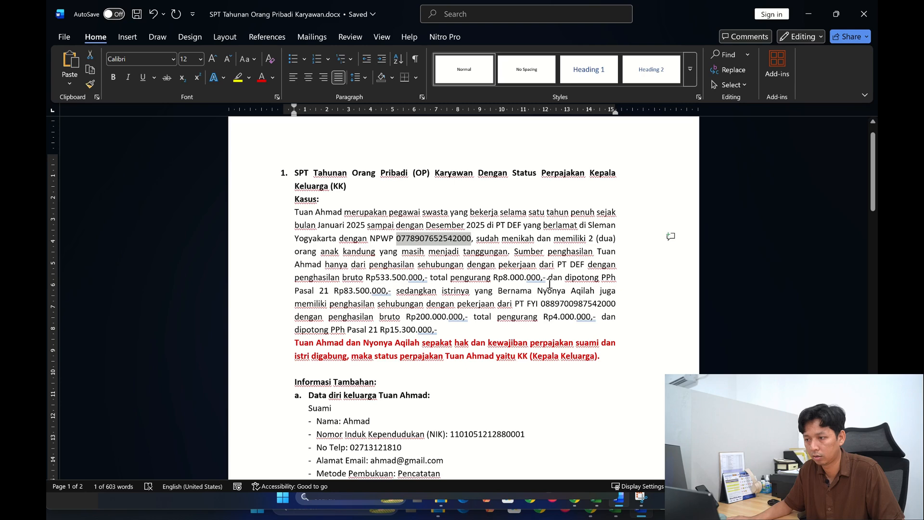
key(alt+Tab)
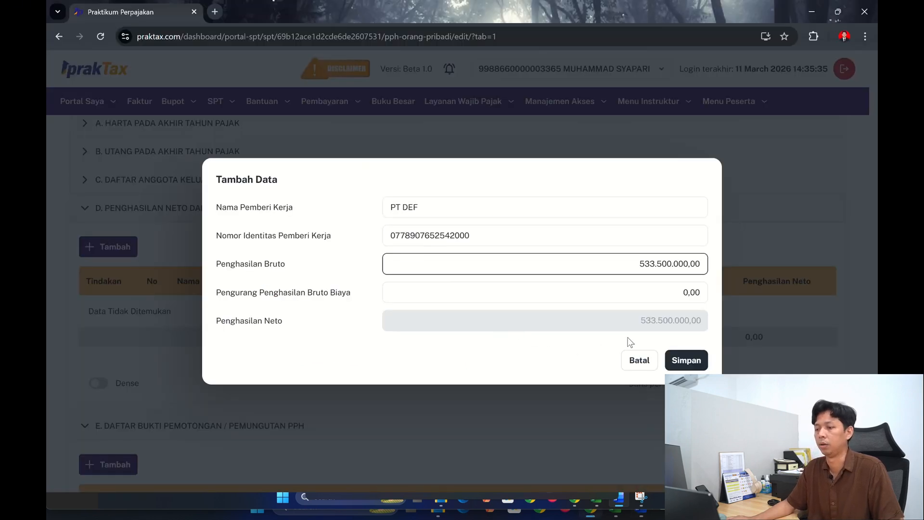
click(654, 295)
text(83.500.)
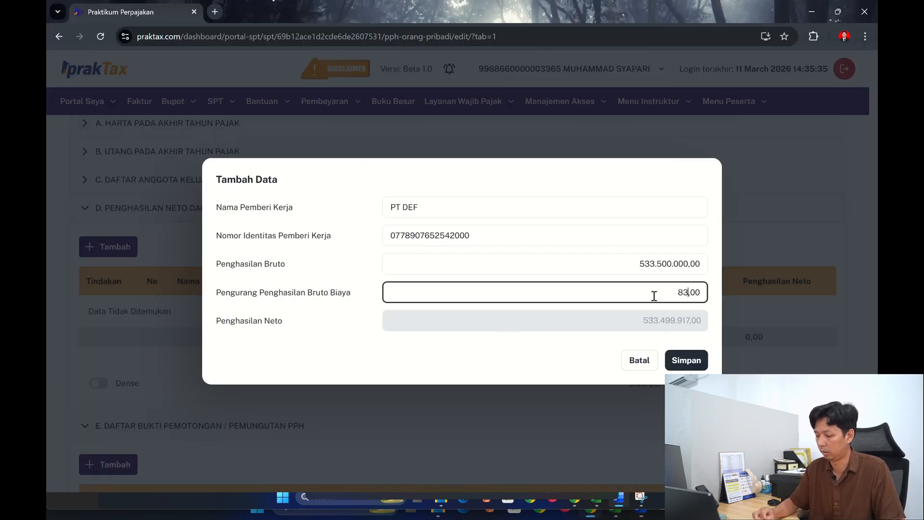
text(000)
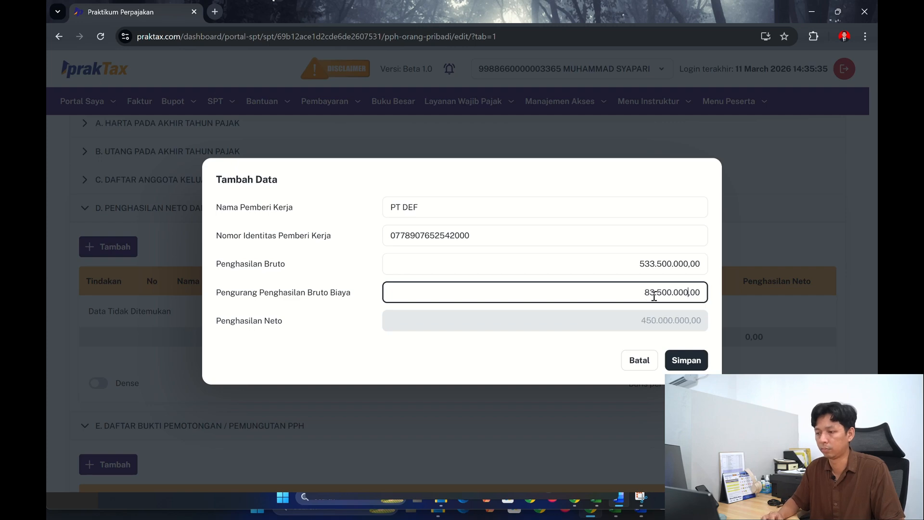
key(Tab)
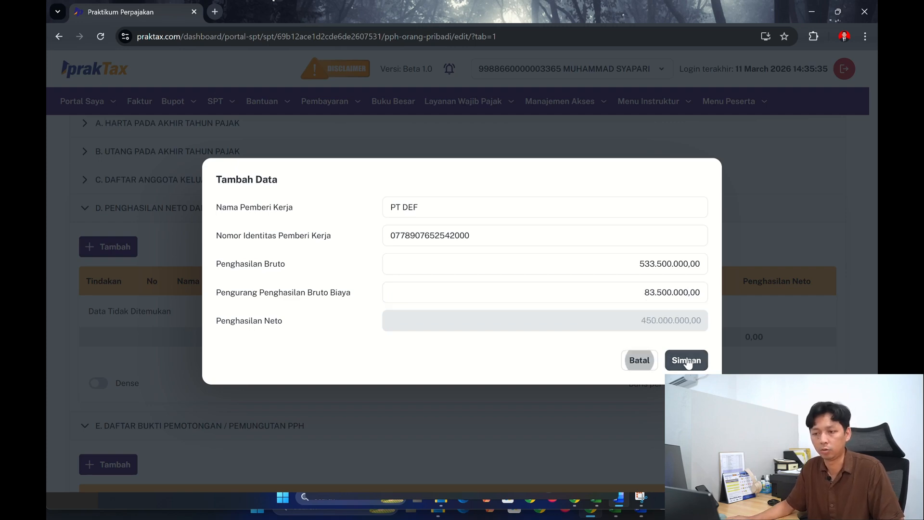
click(687, 361)
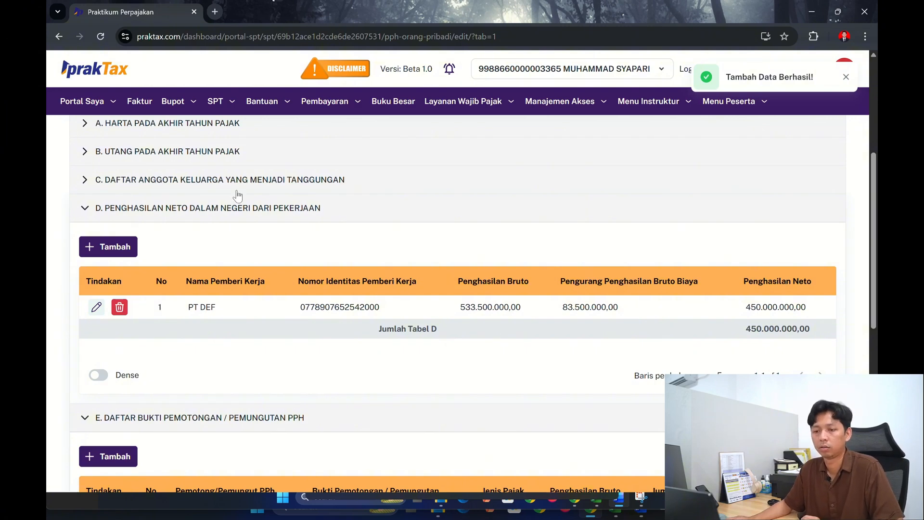
- Save the changes made to attachment L1
scroll(237, 194, down, 8)
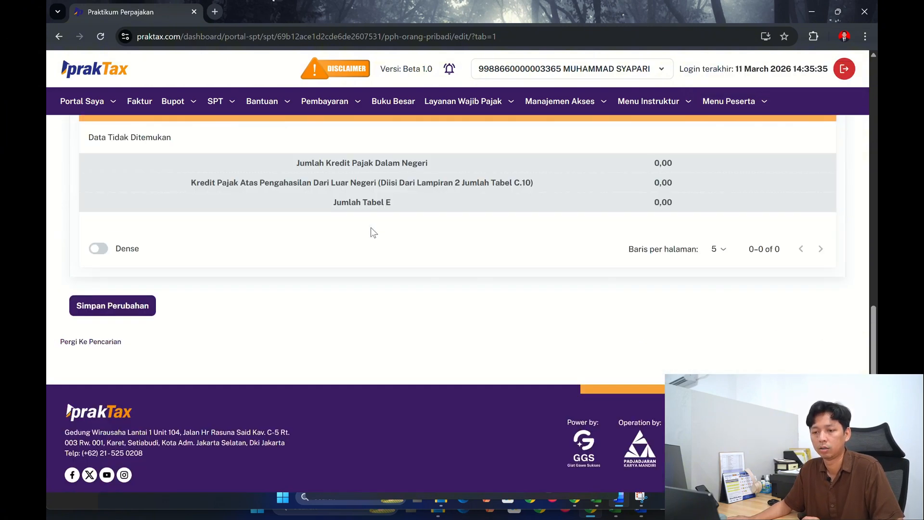
click(126, 307)
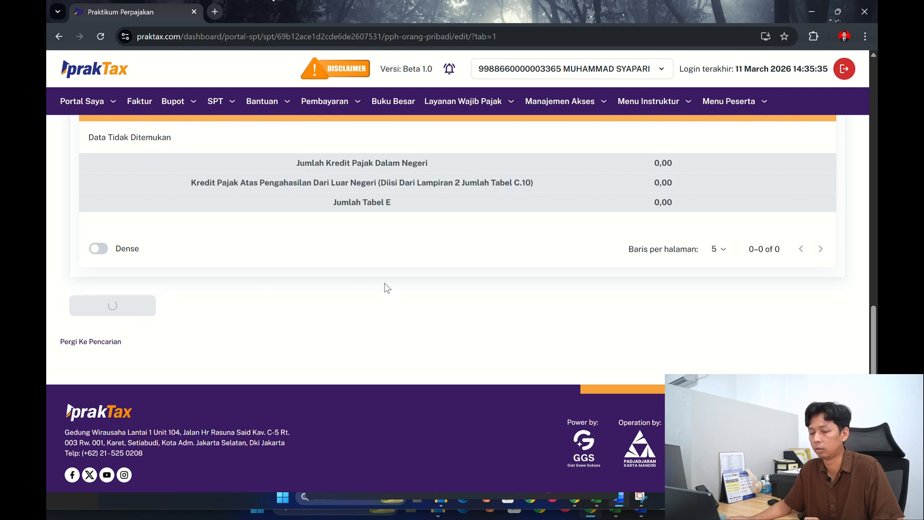
scroll(527, 240, up, 15)
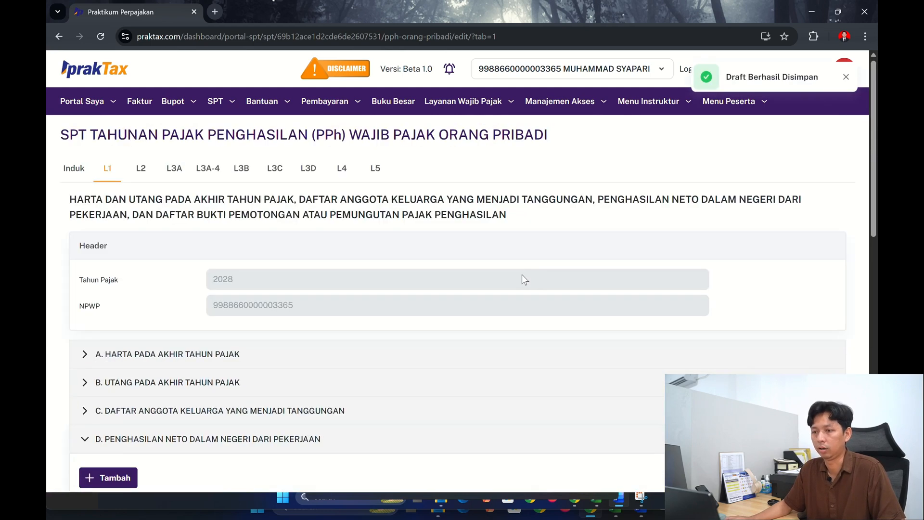
- On the main form (Induk), answer Tidak to question 1.B.1 about domestic income from business or independent work
click(70, 174)
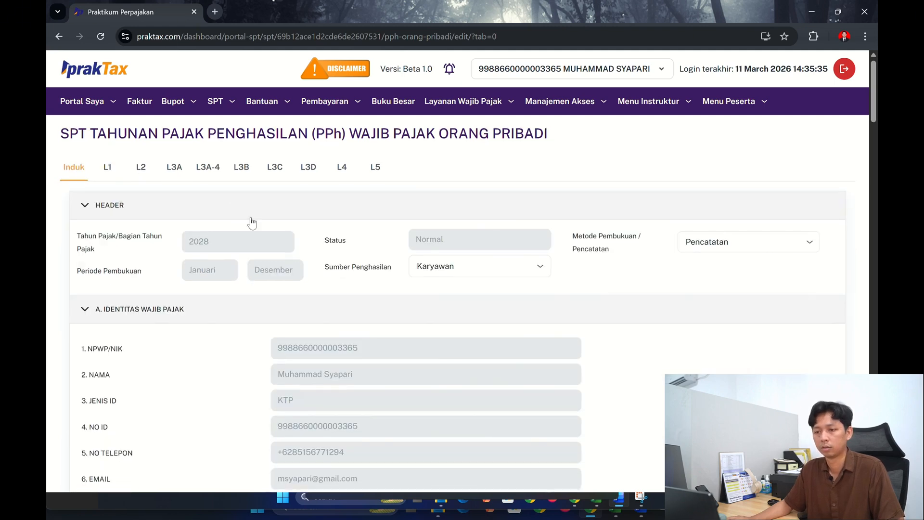
scroll(252, 221, down, 5)
scroll(265, 226, down, 5)
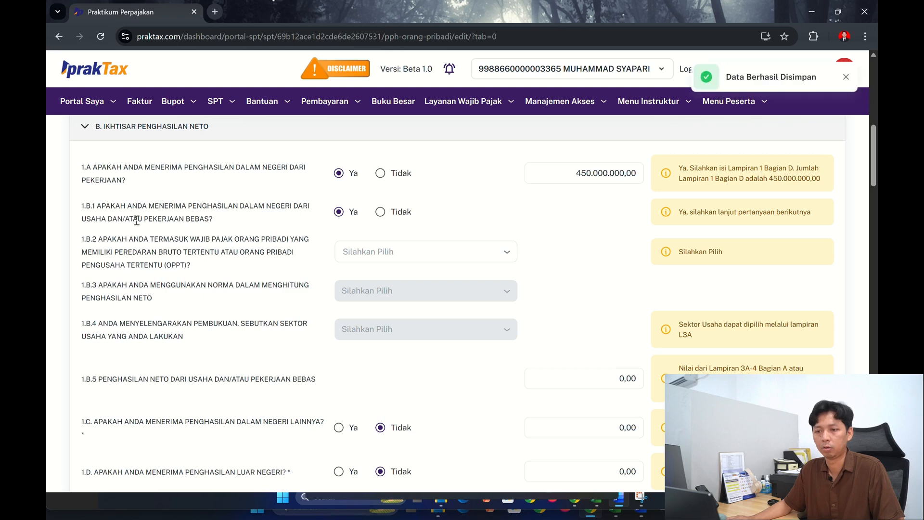
click(380, 212)
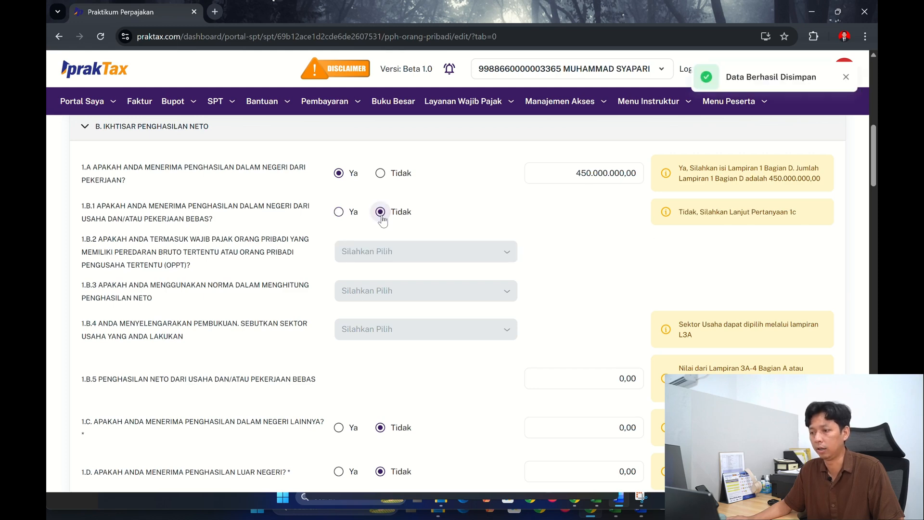
- Check the employment income amount carried into question 1.A and the identity fields of the main form
scroll(391, 255, down, 3)
scroll(610, 271, up, 6)
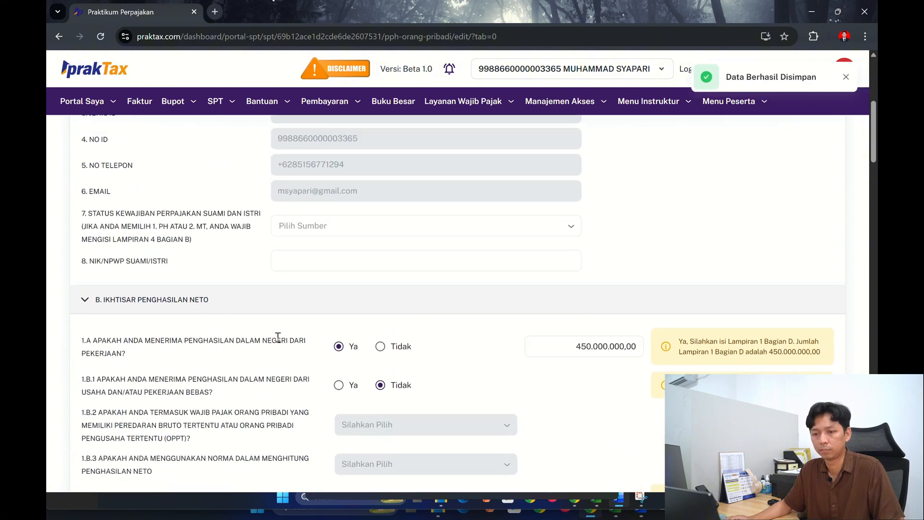
click(620, 356)
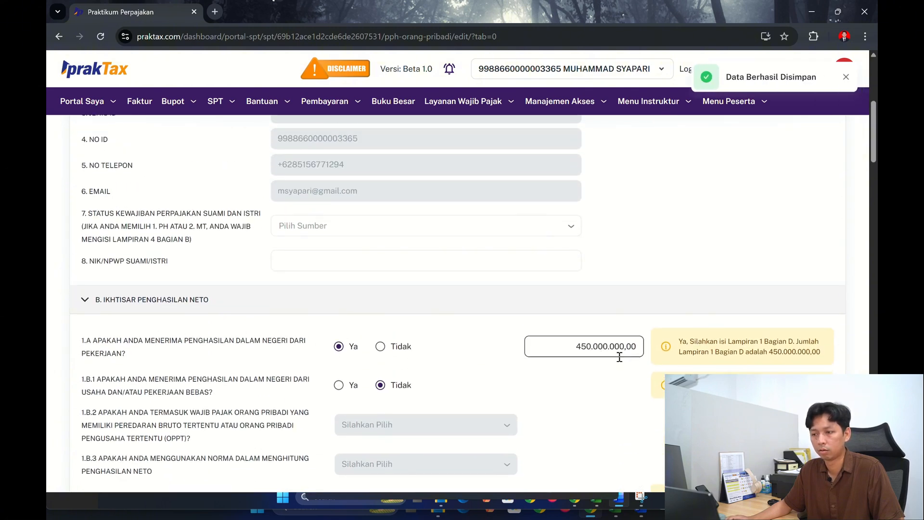
click(392, 255)
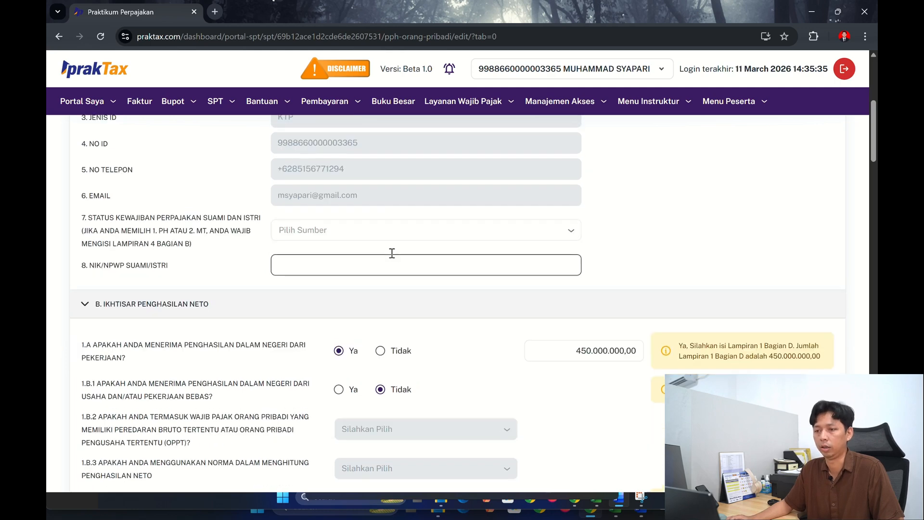
scroll(392, 253, up, 1)
scroll(204, 223, up, 5)
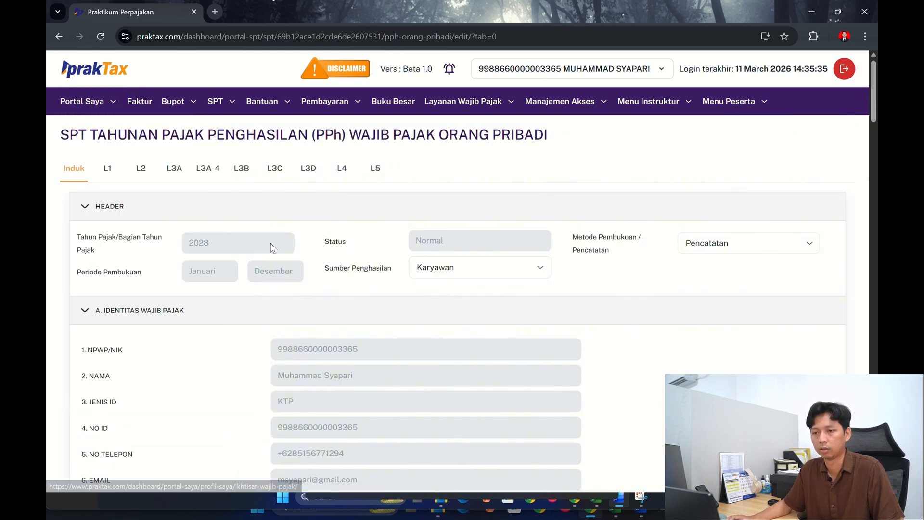
- Reopen attachment L1 and collapse sections A (Harta), B (Utang) and C (Daftar Anggota Keluarga)
click(108, 170)
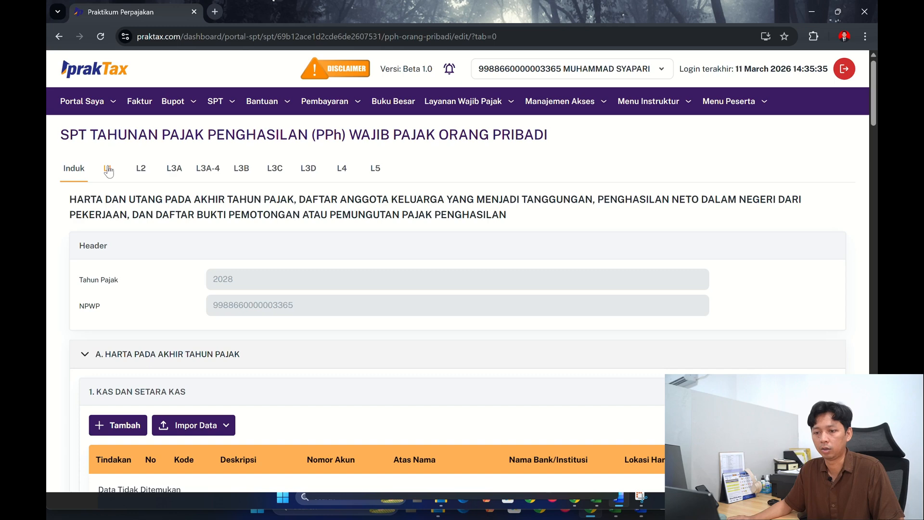
scroll(163, 269, down, 5)
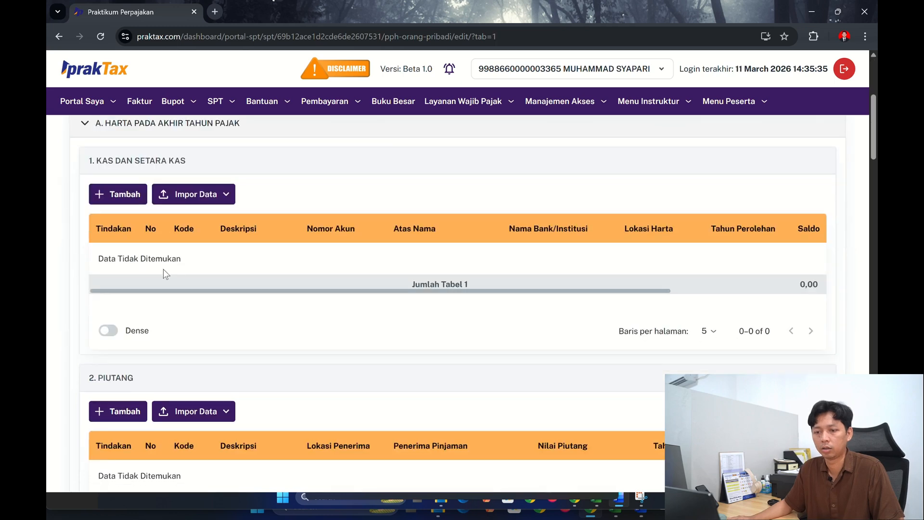
click(97, 131)
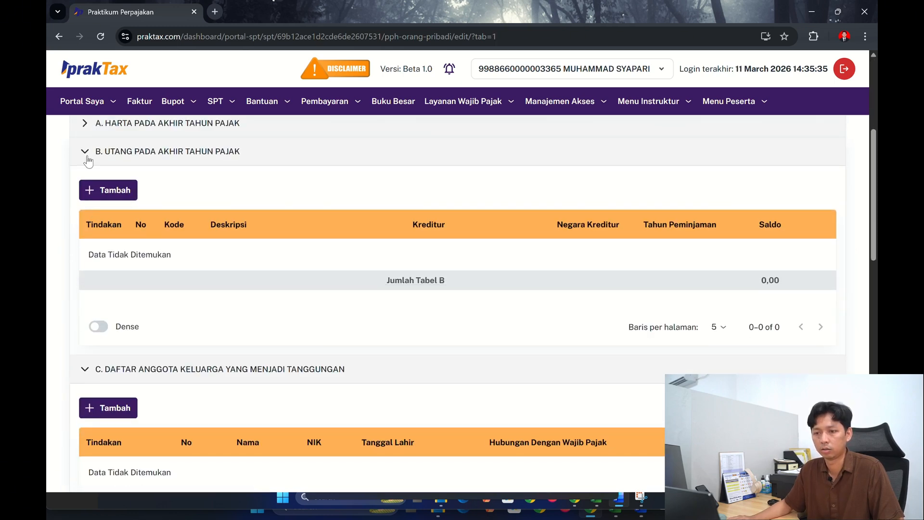
click(87, 157)
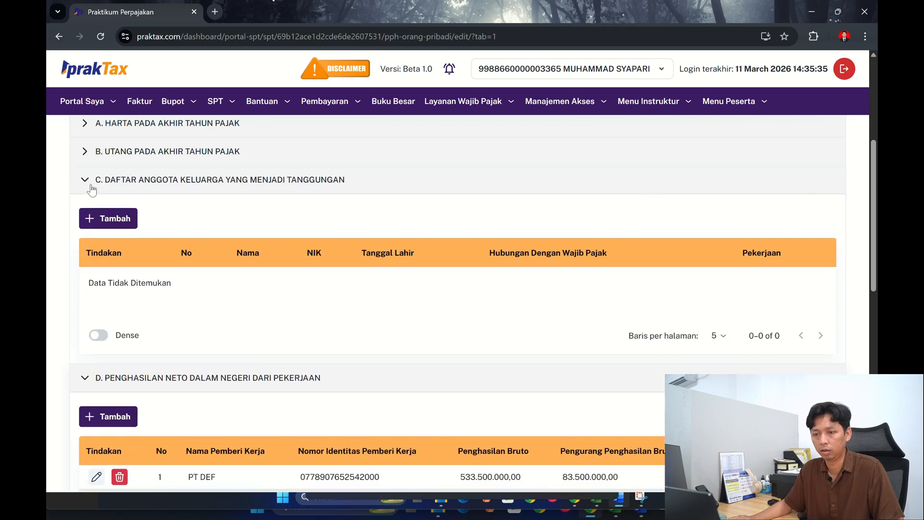
click(91, 187)
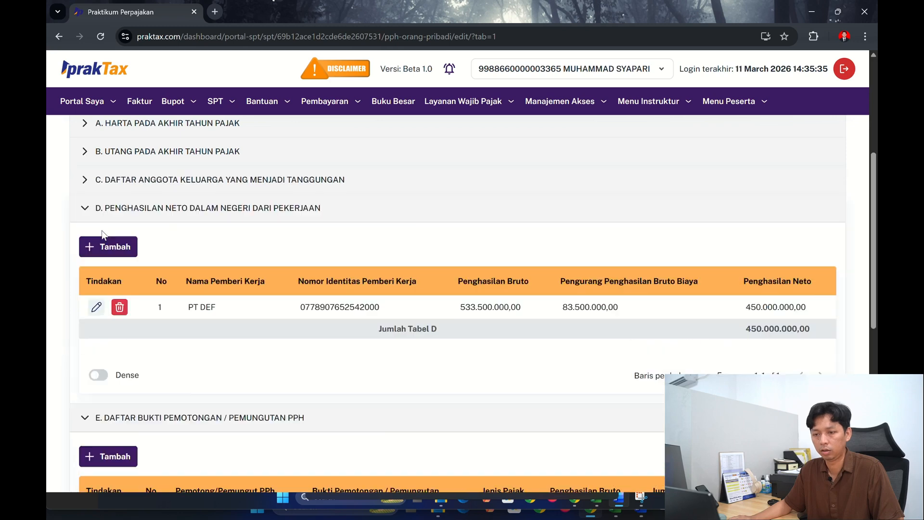
- Edit the PT DEF entry in section D, set Pengurang Penghasilan Bruto Biaya to 8.000.000 and save it
click(96, 309)
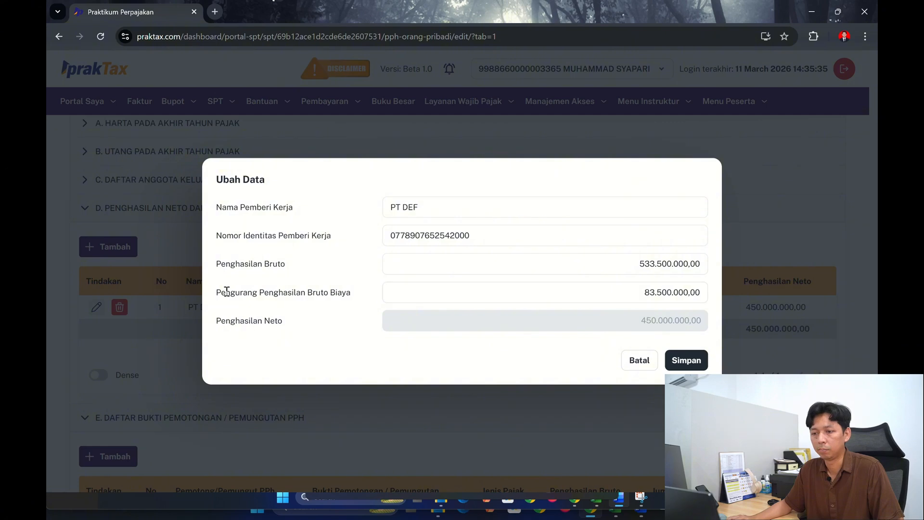
drag(644, 292, 715, 298)
text(8.000.)
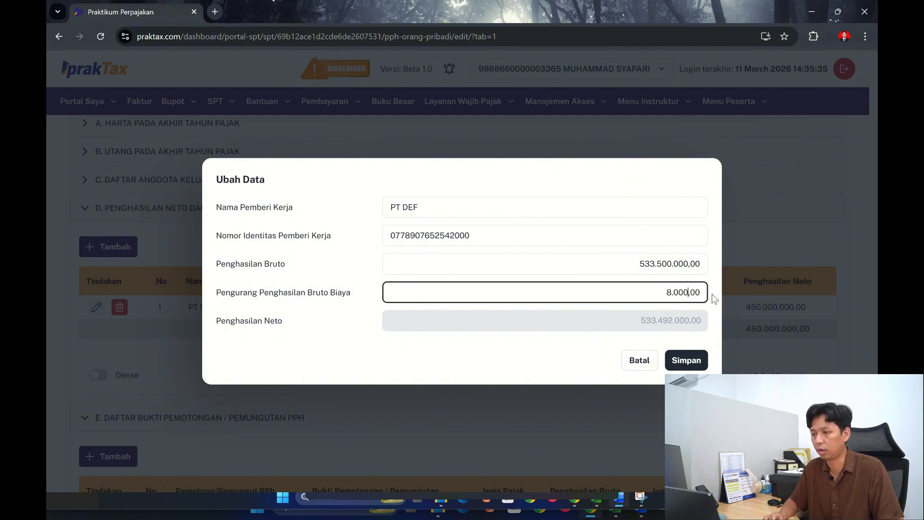
text(000)
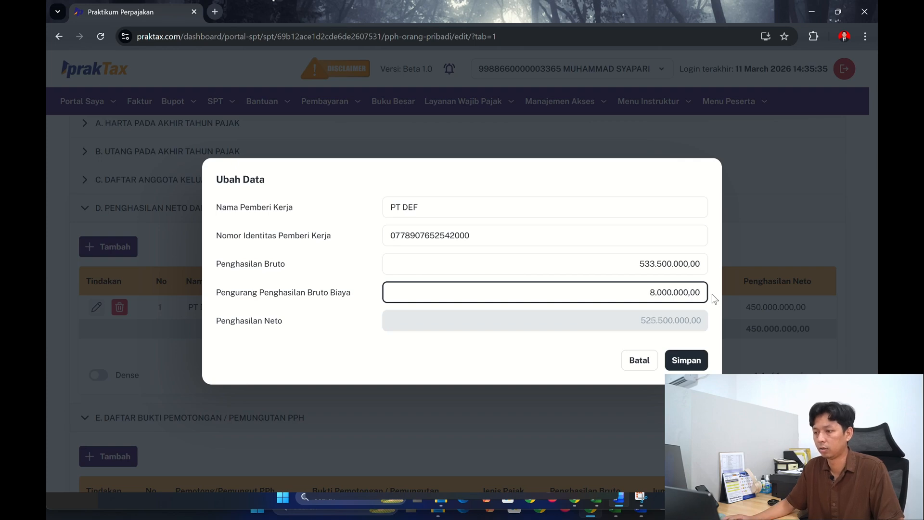
click(687, 361)
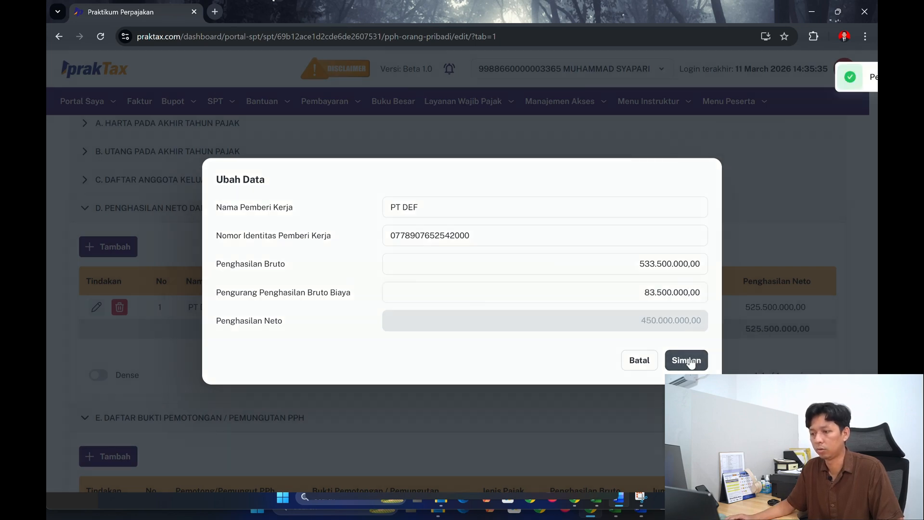
- Save attachment L1 with the corrected PT DEF employment income
scroll(529, 312, down, 1)
scroll(534, 285, down, 1)
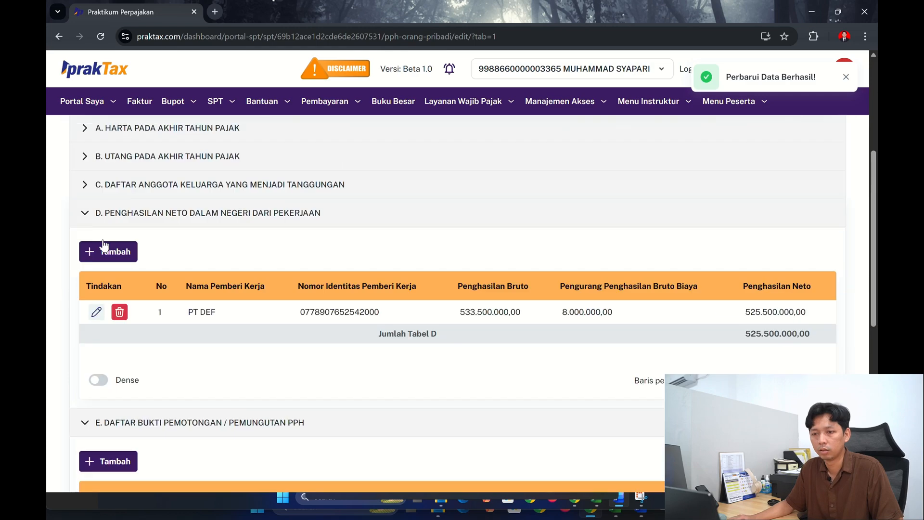
scroll(129, 313, down, 8)
click(121, 302)
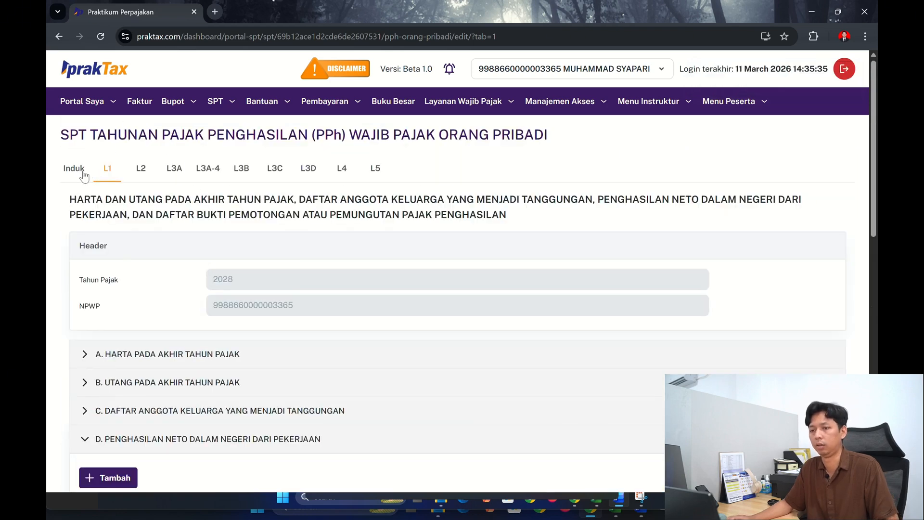
- Review the main form's net income summary, the PPh Terutang calculation in section C and the Kredit Pajak questions in section D
click(73, 168)
scroll(532, 280, down, 10)
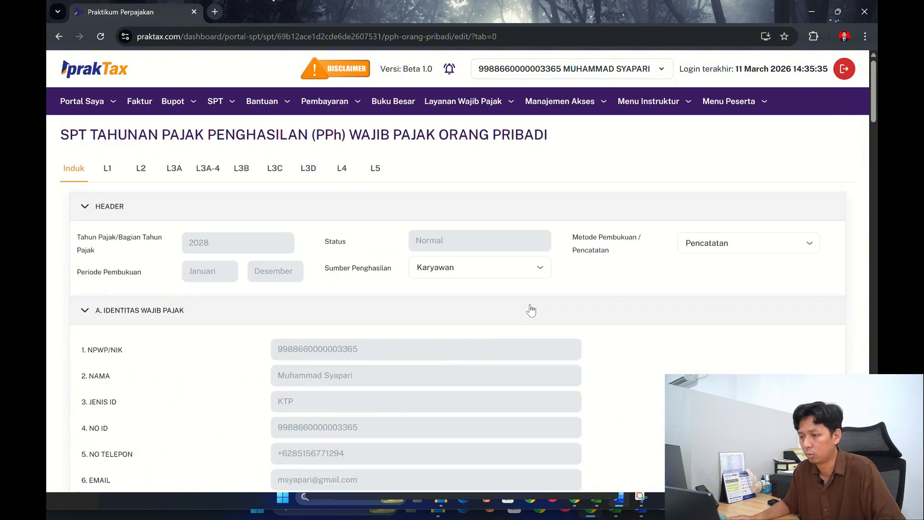
scroll(530, 310, down, 10)
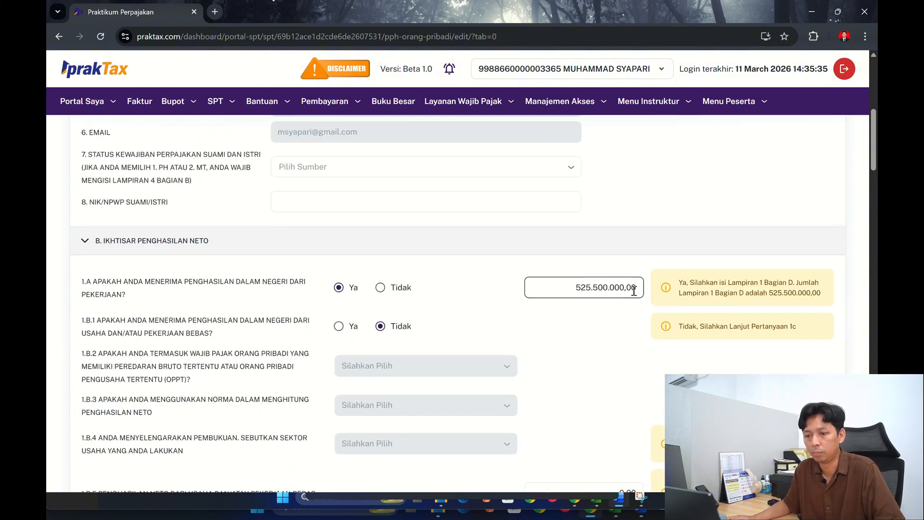
scroll(614, 293, down, 7)
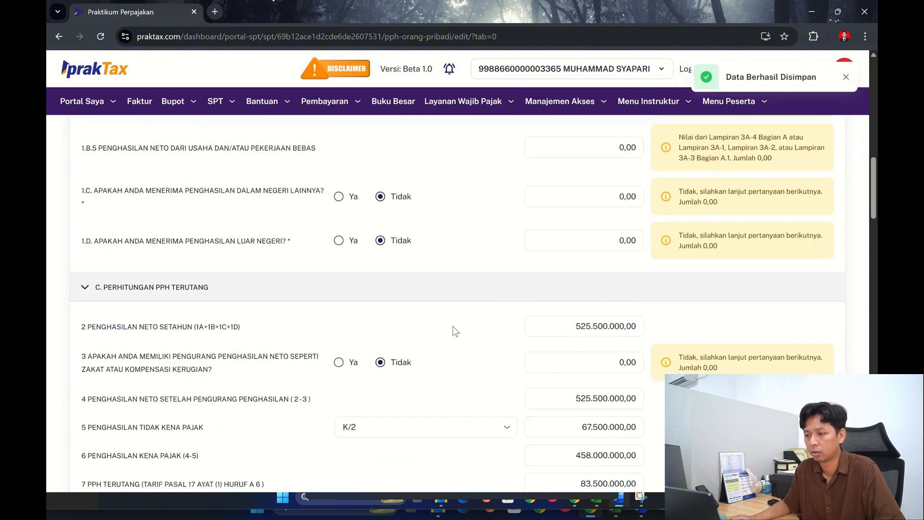
scroll(455, 331, down, 1)
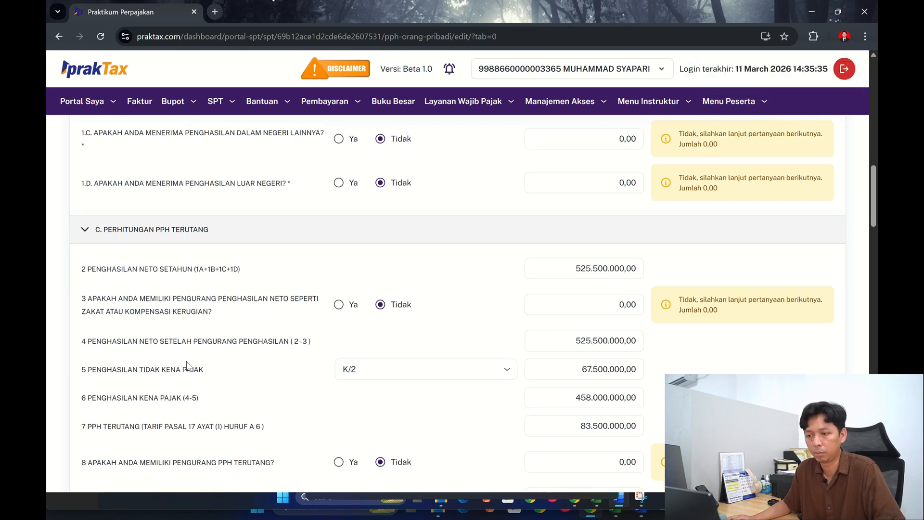
scroll(587, 369, down, 1)
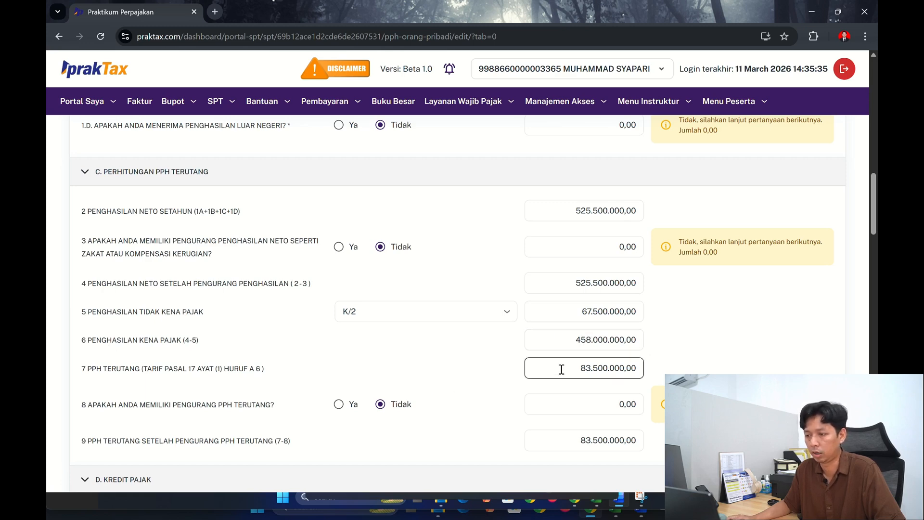
scroll(443, 346, down, 3)
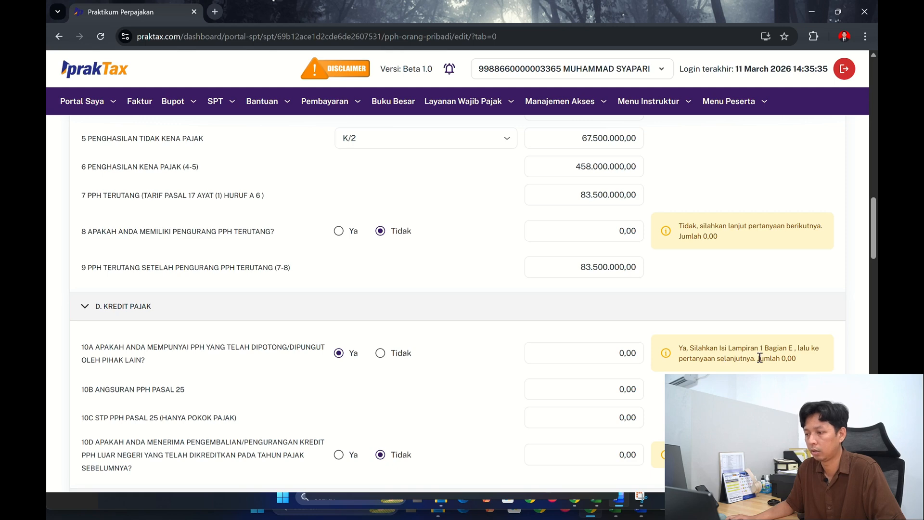
scroll(282, 289, up, 15)
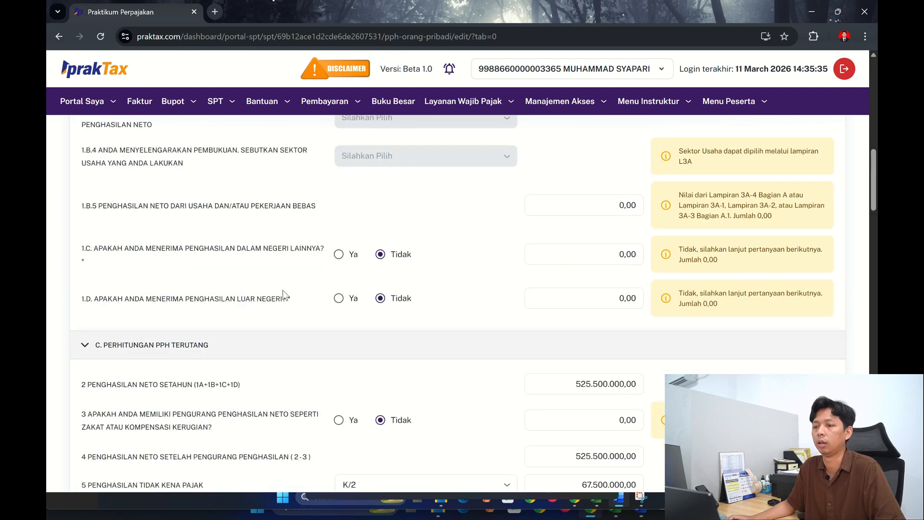
- Reopen attachment L1 and collapse sections A, B, C and D to reach section E (Daftar Bukti Pemotongan / Pemungutan PPh)
click(107, 173)
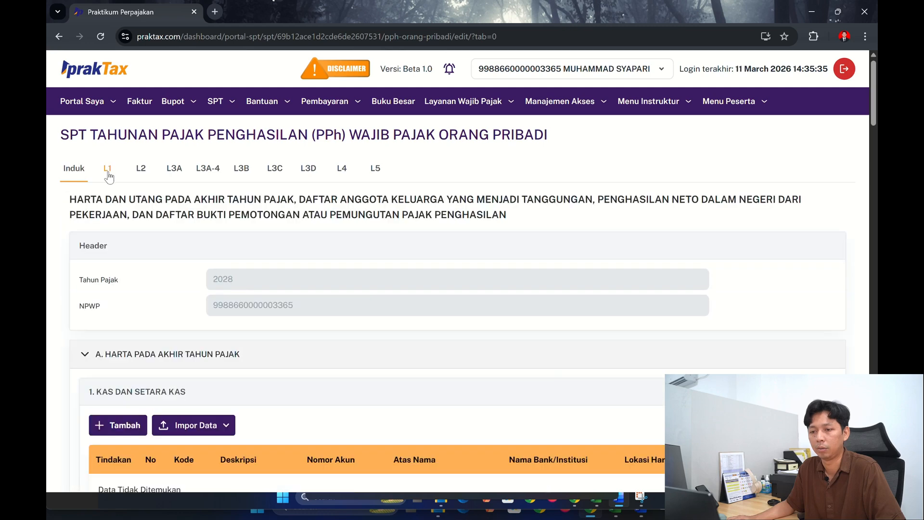
click(95, 356)
scroll(156, 319, down, 3)
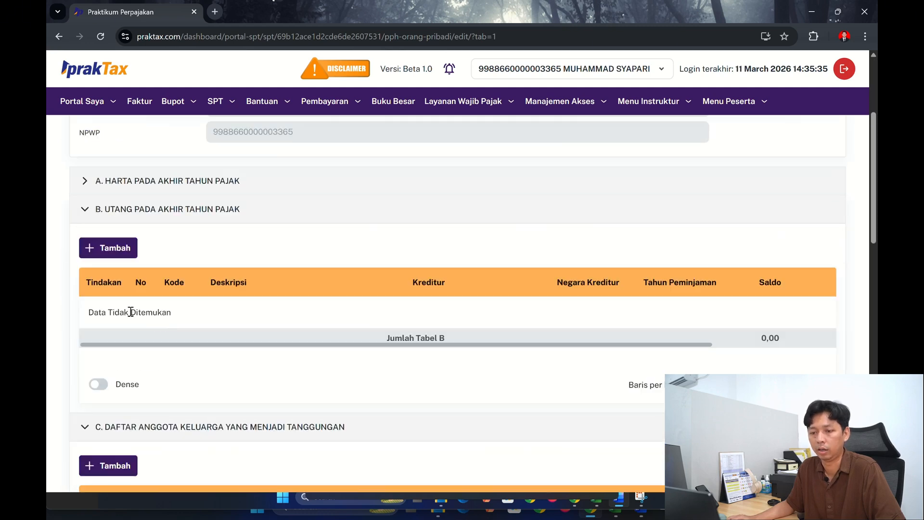
click(84, 210)
click(83, 237)
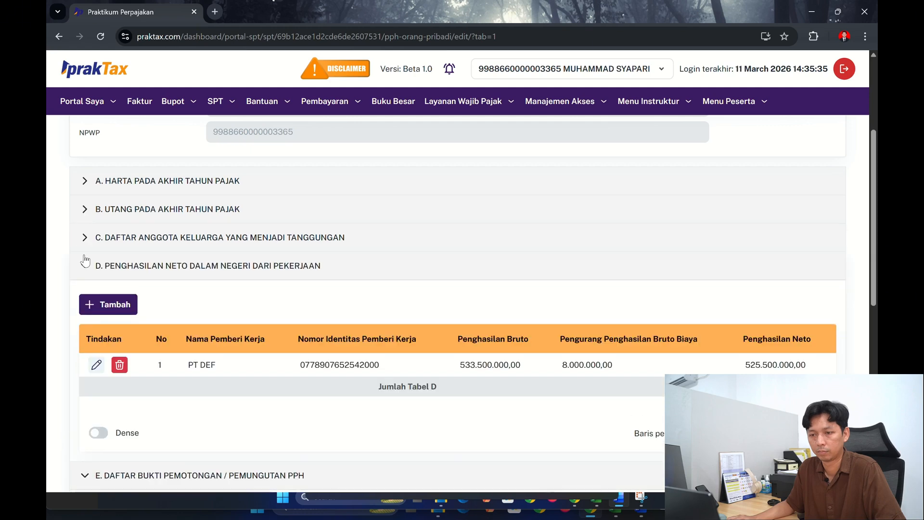
click(85, 266)
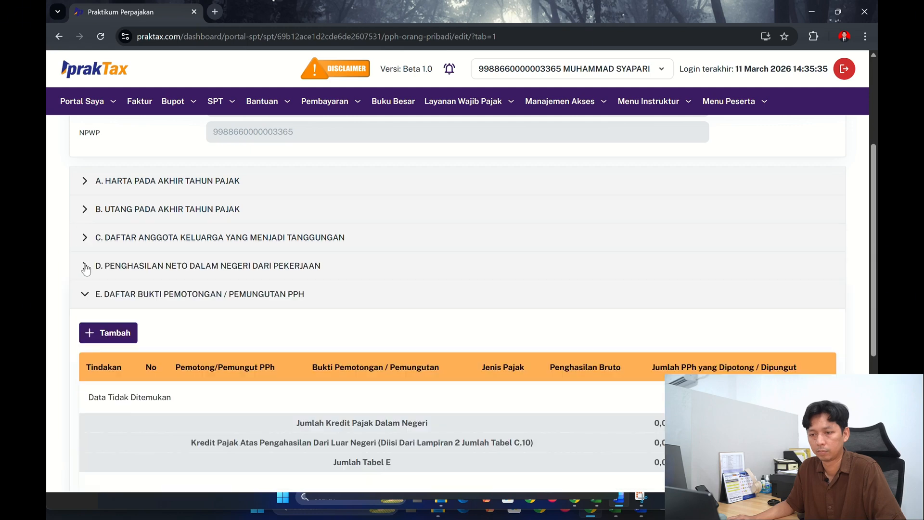
- Start a new withholding entry in section E with the employer's NPWP from the Word case document and the withholder name PT DEF
click(98, 332)
click(413, 181)
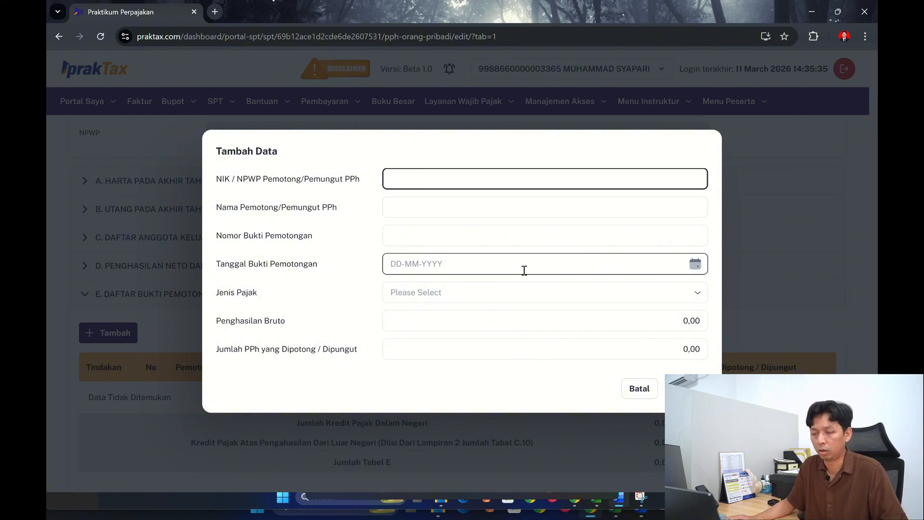
key(alt+Tab)
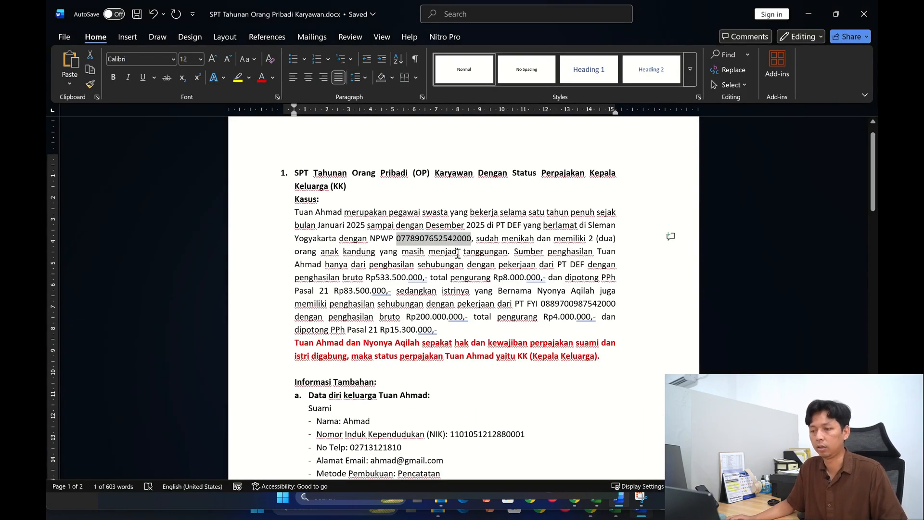
key(alt+Tab)
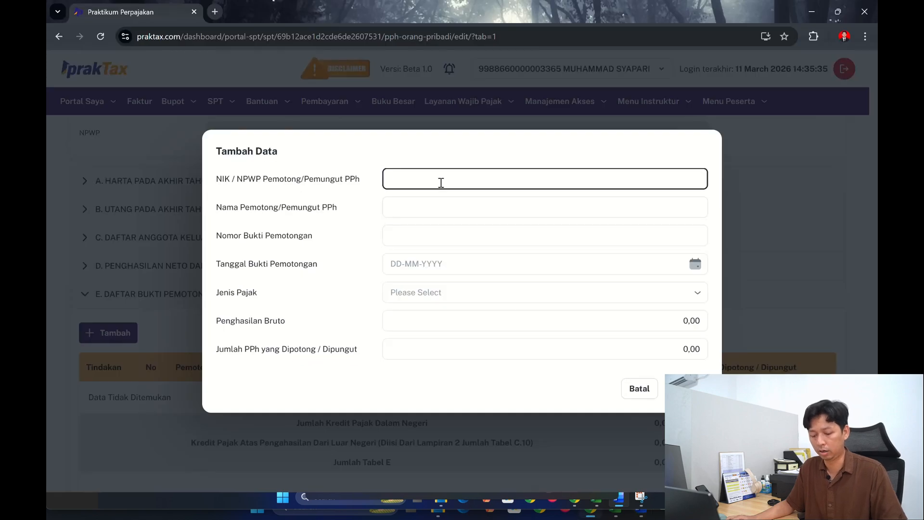
key(ctrl+v)
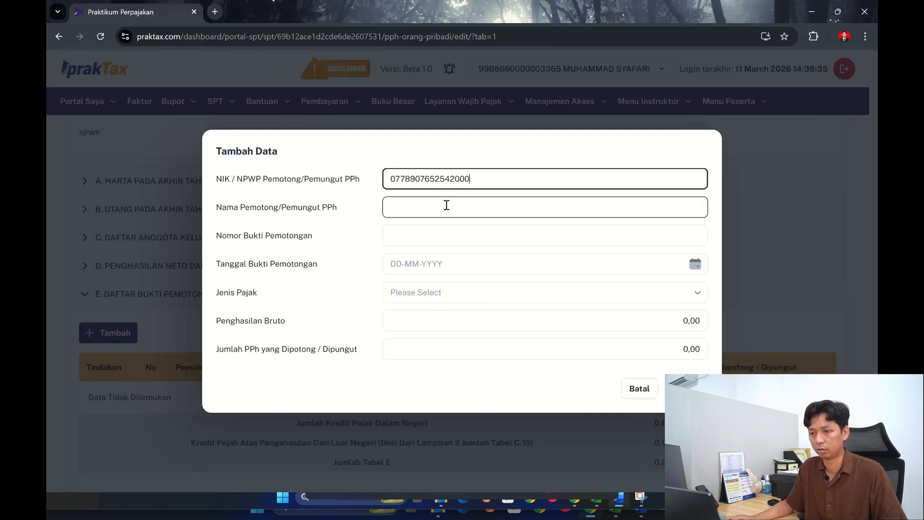
click(446, 206)
key(alt+Tab)
key(alt+Tab)
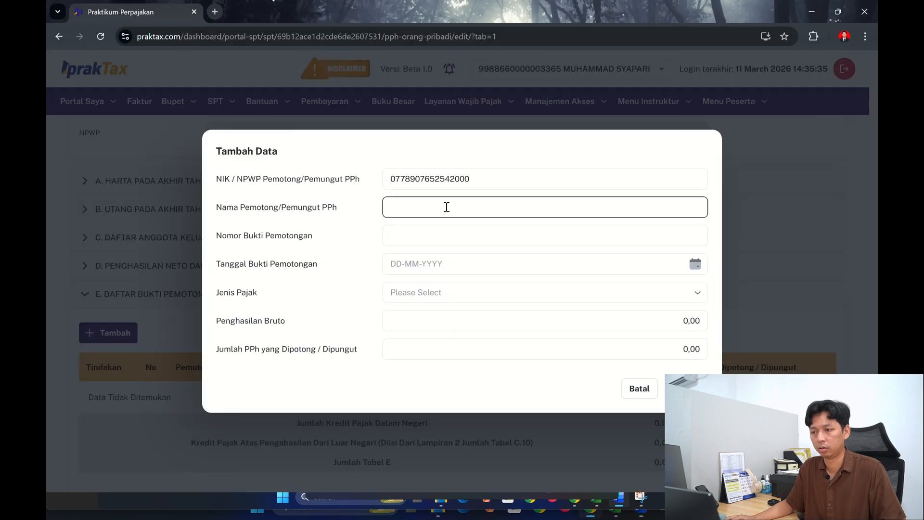
text(PT DEF)
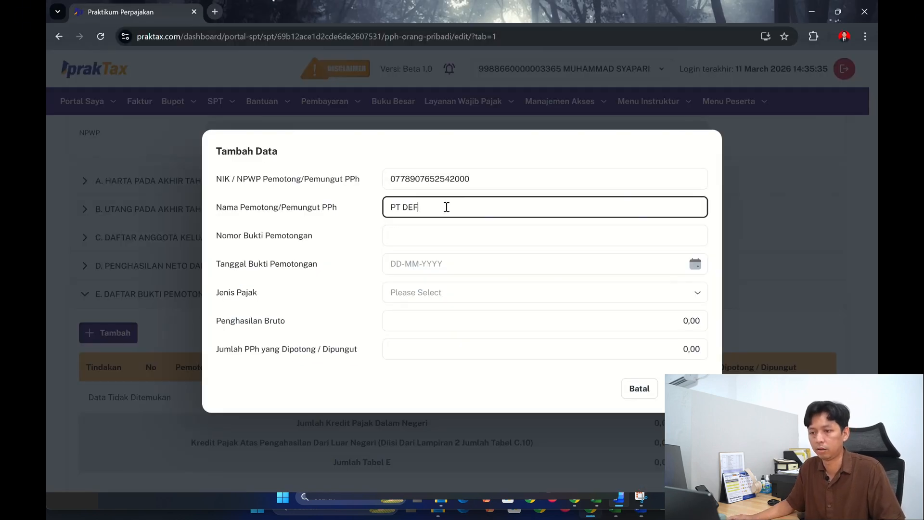
- Switch to the SPT OP Master Coretax Excel workbook and look up PT DEF's withholding slip number in section E of sheet L 1.3
click(449, 237)
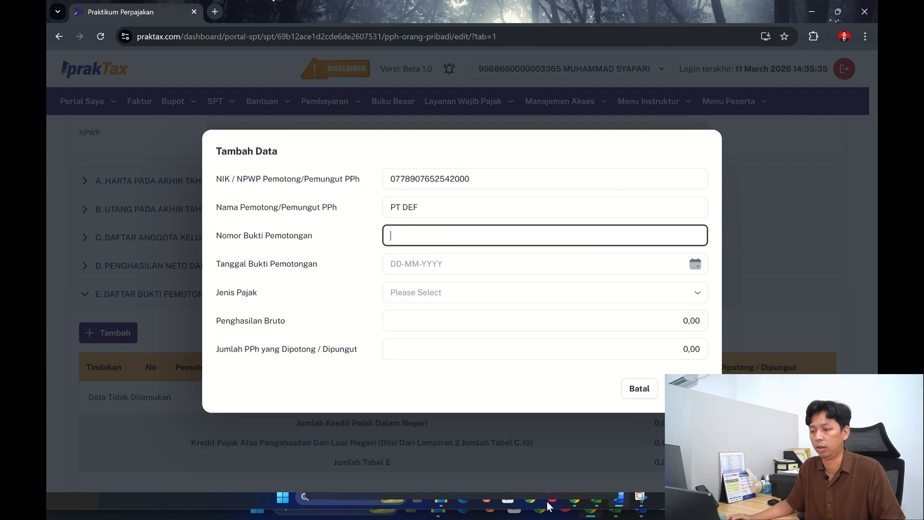
click(622, 515)
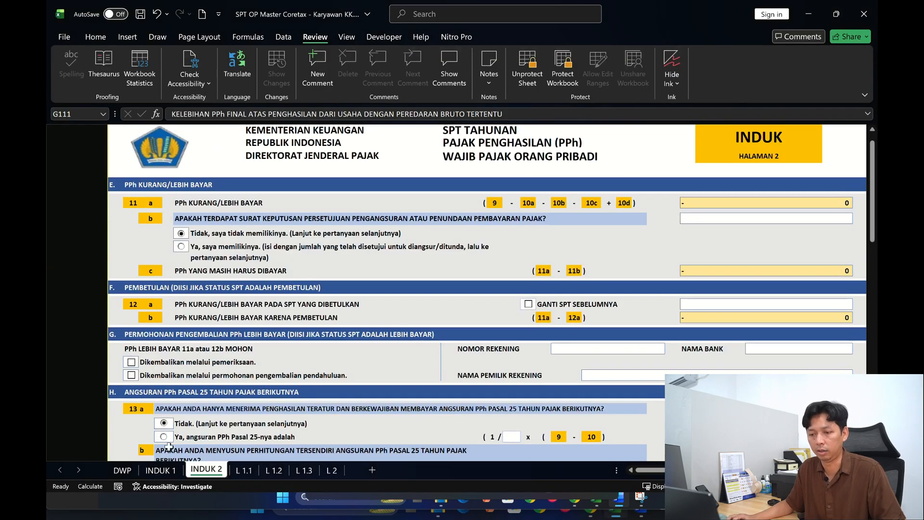
click(253, 472)
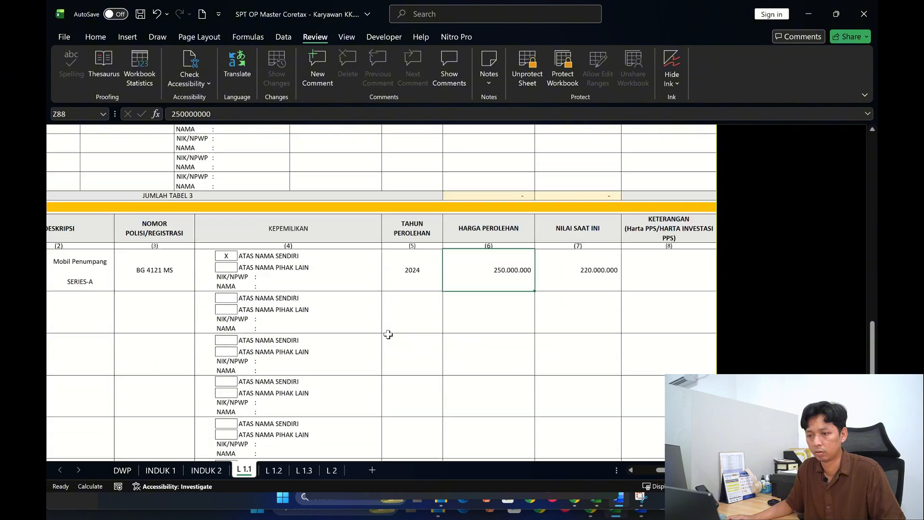
scroll(289, 299, up, 4)
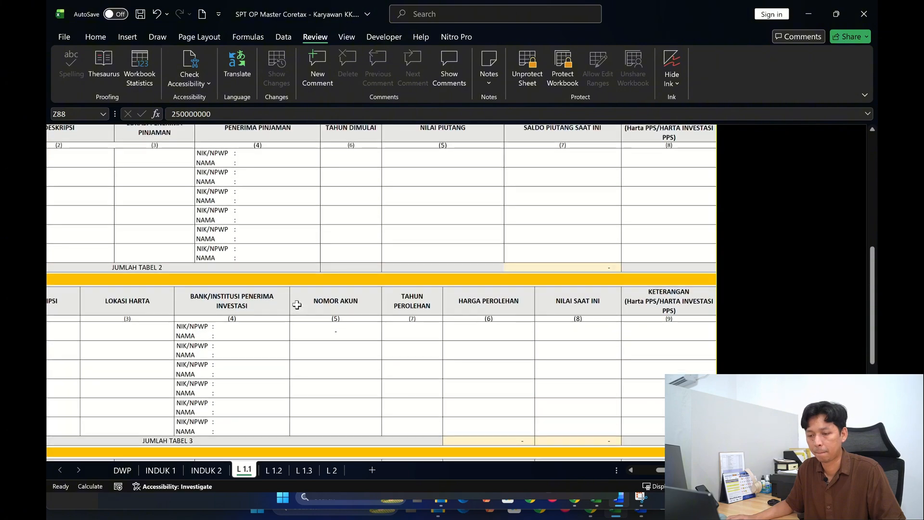
scroll(296, 305, up, 3)
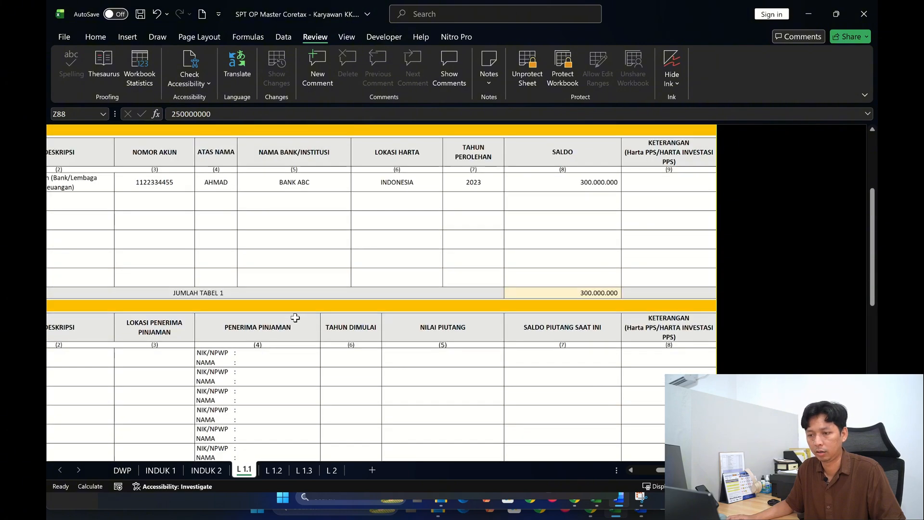
scroll(296, 304, down, 1)
scroll(493, 327, left, 2)
scroll(492, 327, down, 10)
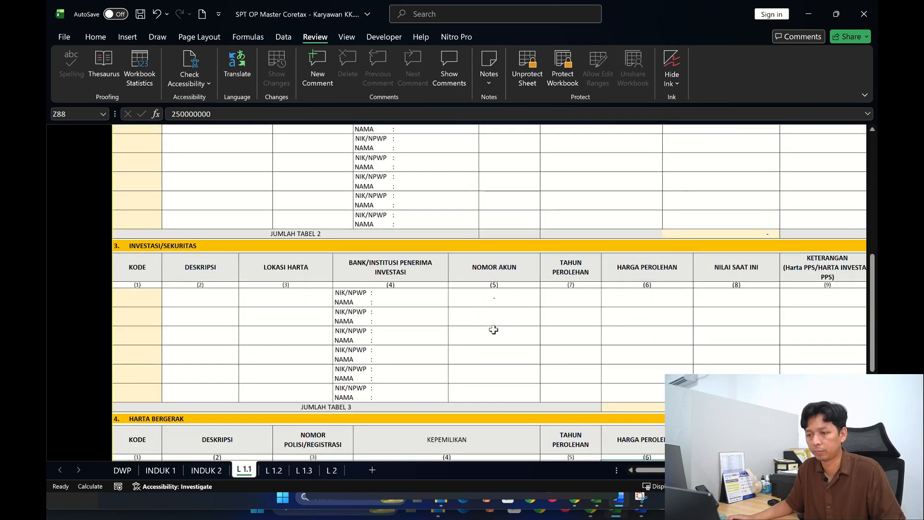
scroll(493, 330, down, 1)
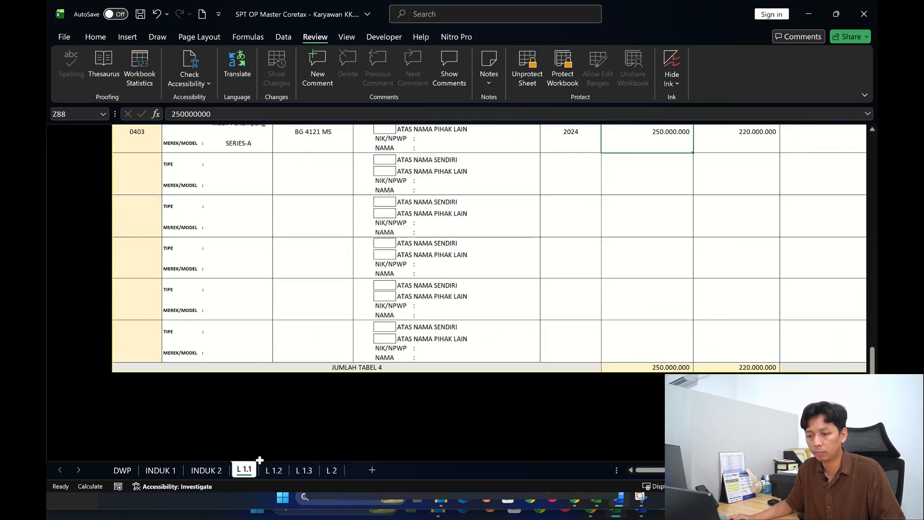
click(310, 472)
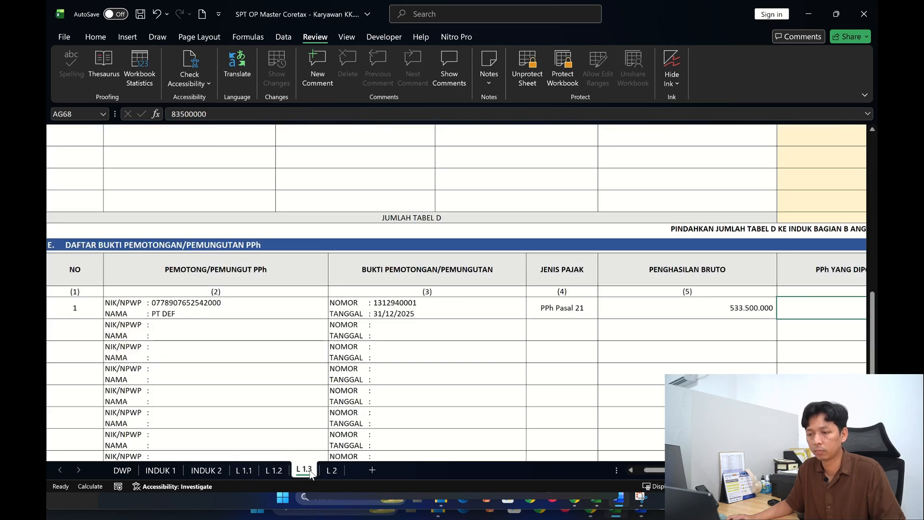
click(400, 303)
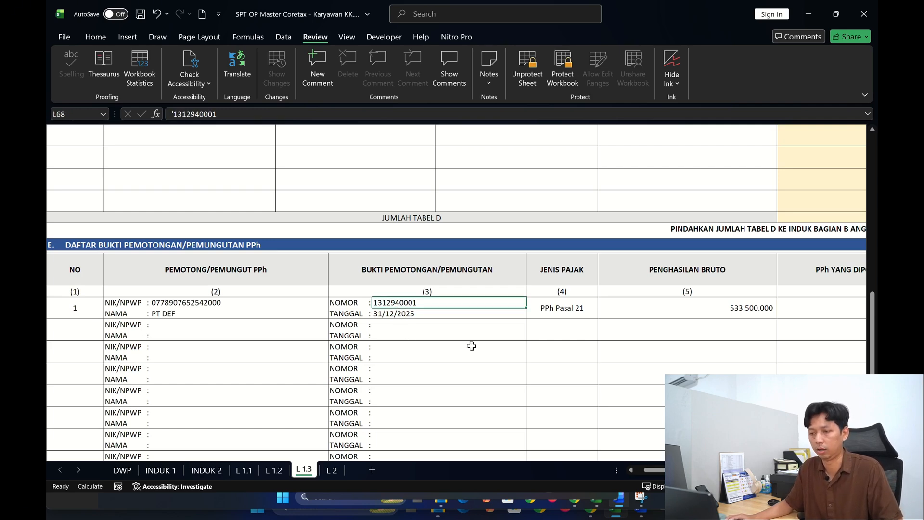
- Return to the PrakTax form in the browser and enter the withholding slip number in Nomor Bukti Pemotongan
key(alt+Tab)
key(alt+Tab)
key(alt+Tab)
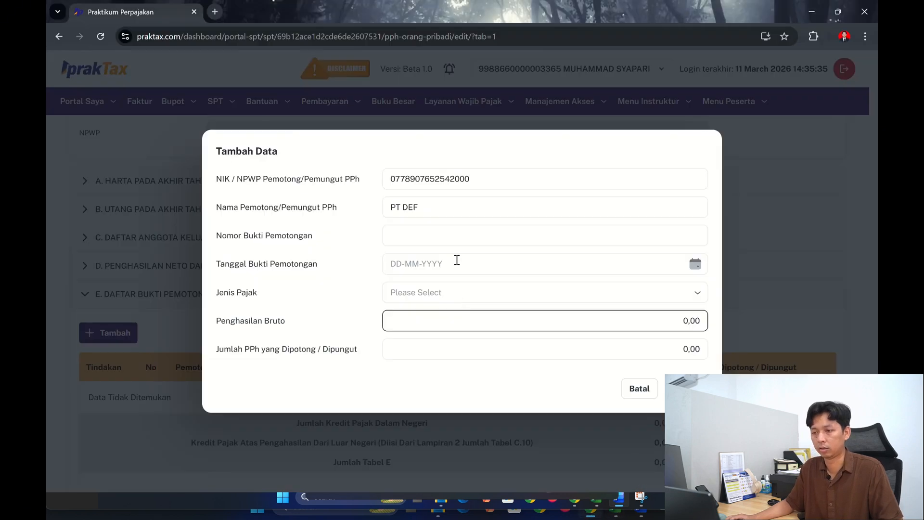
click(449, 243)
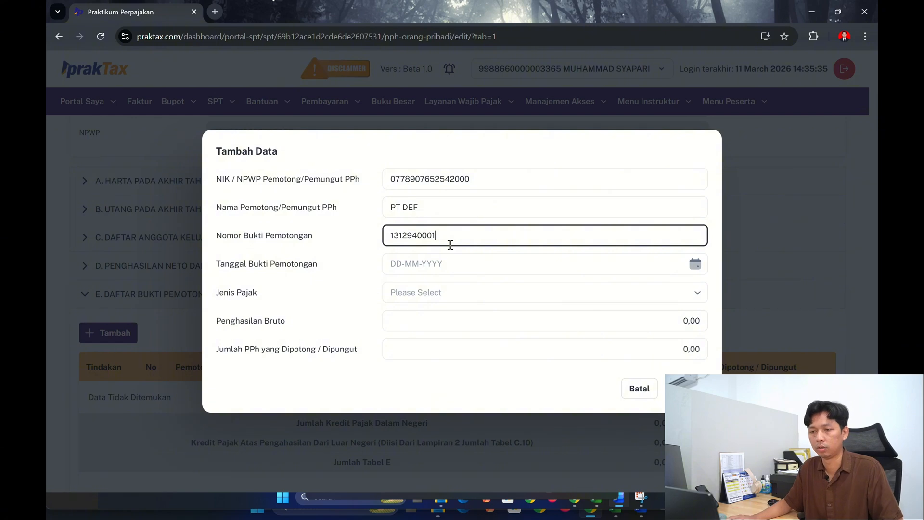
- Set the Tanggal Bukti Pemotongan of the PT DEF entry to 31-12-2025
click(452, 265)
click(693, 268)
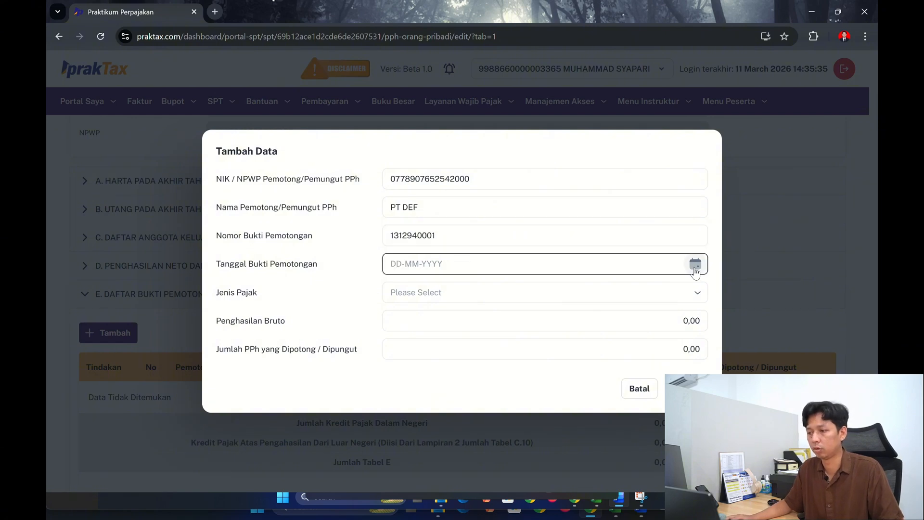
click(512, 278)
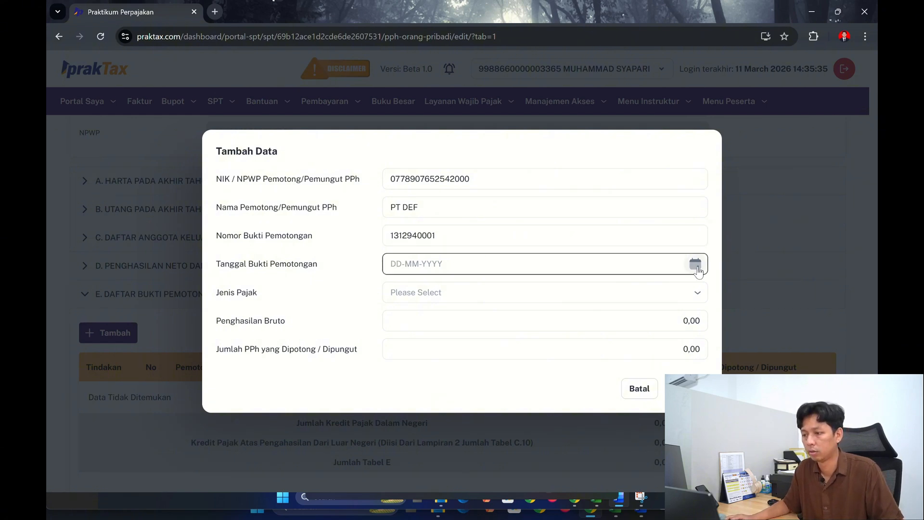
click(390, 264)
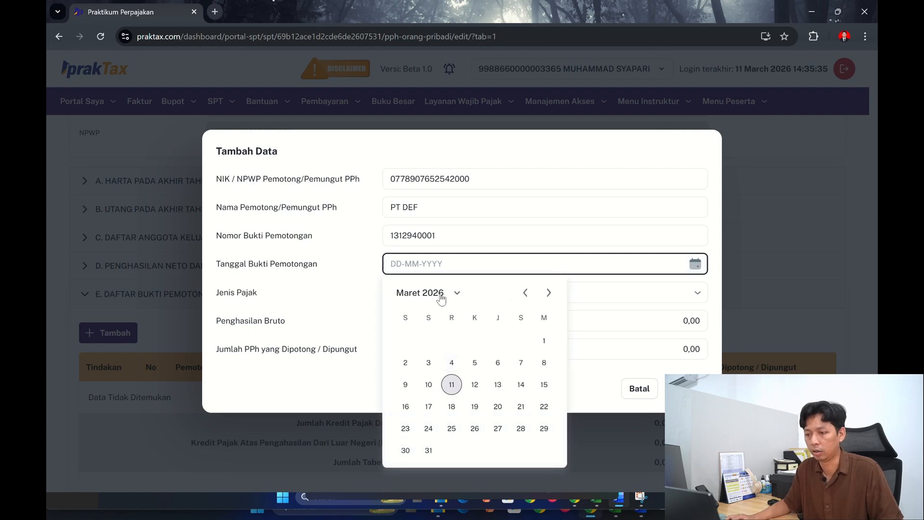
click(456, 294)
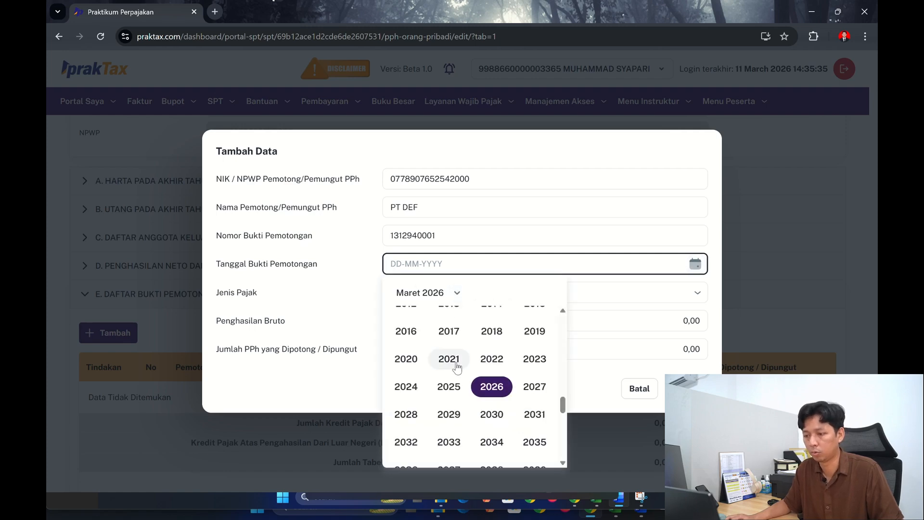
click(451, 386)
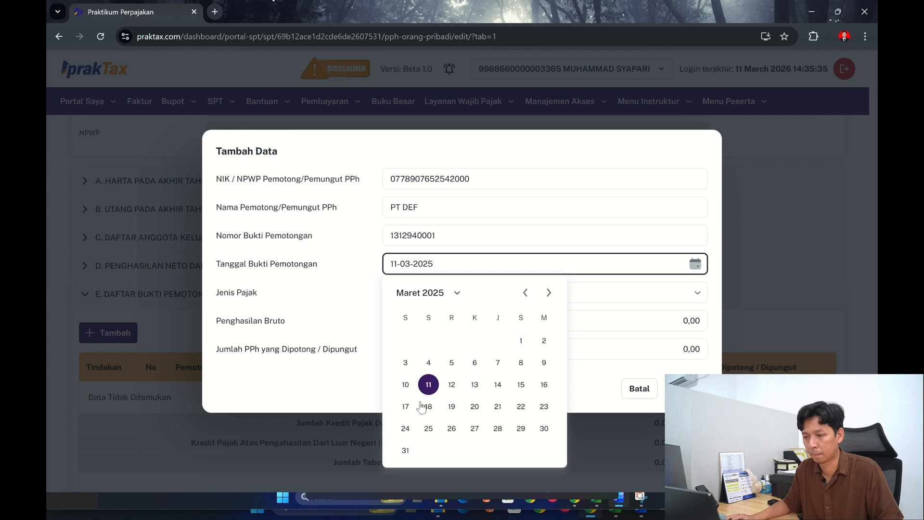
click(414, 298)
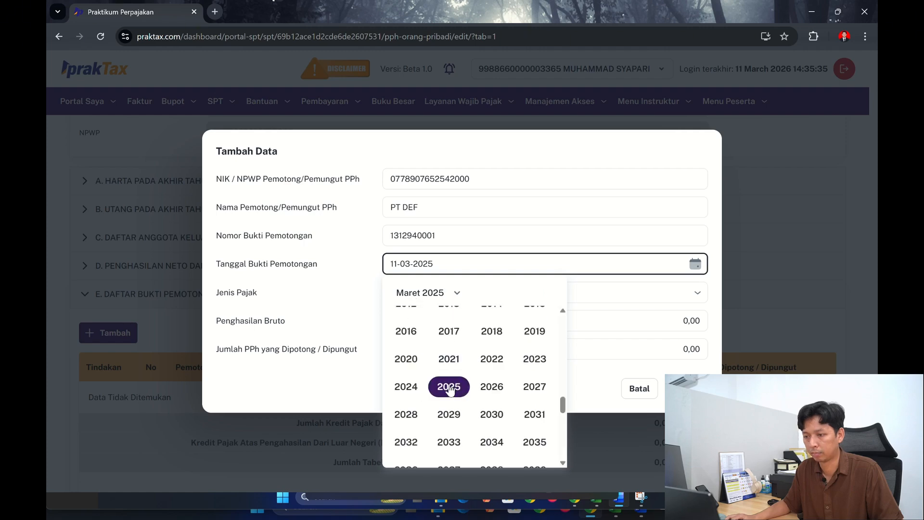
click(449, 388)
click(417, 296)
double_click(405, 296)
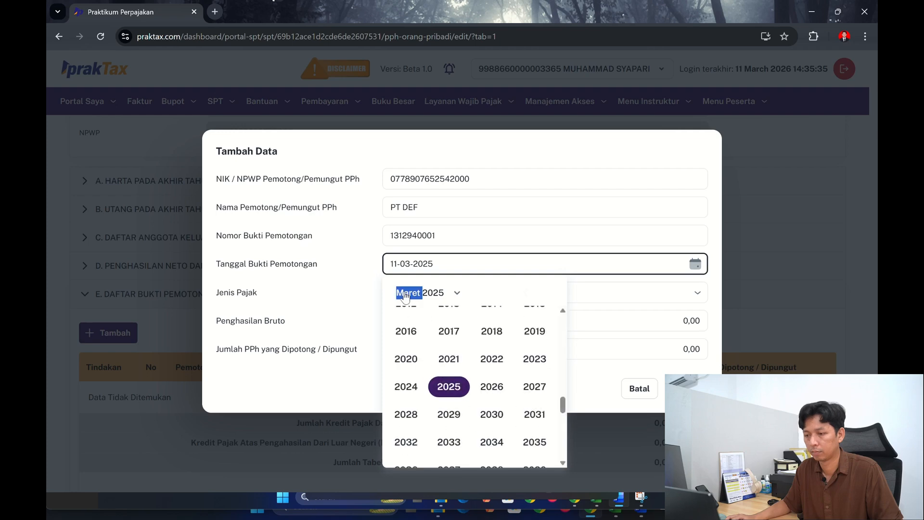
click(406, 297)
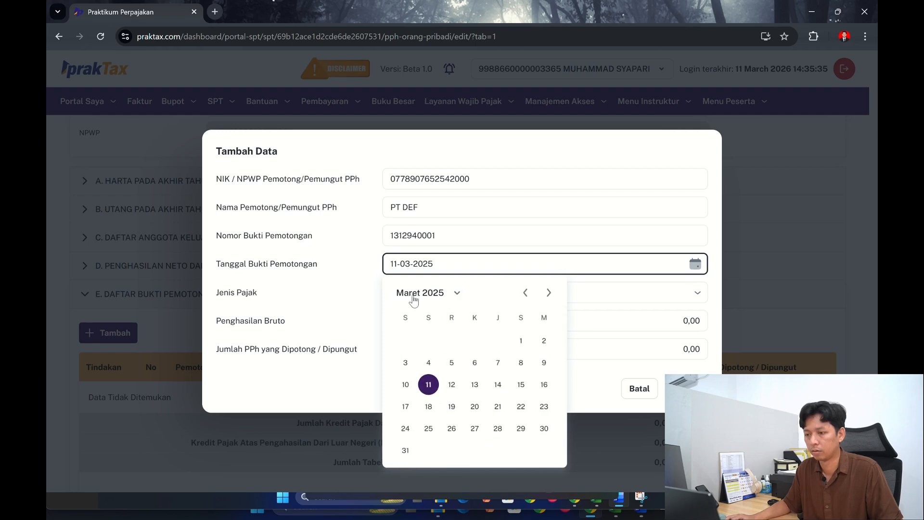
click(546, 293)
click(546, 293)
click(546, 293)
click(546, 293)
click(546, 293)
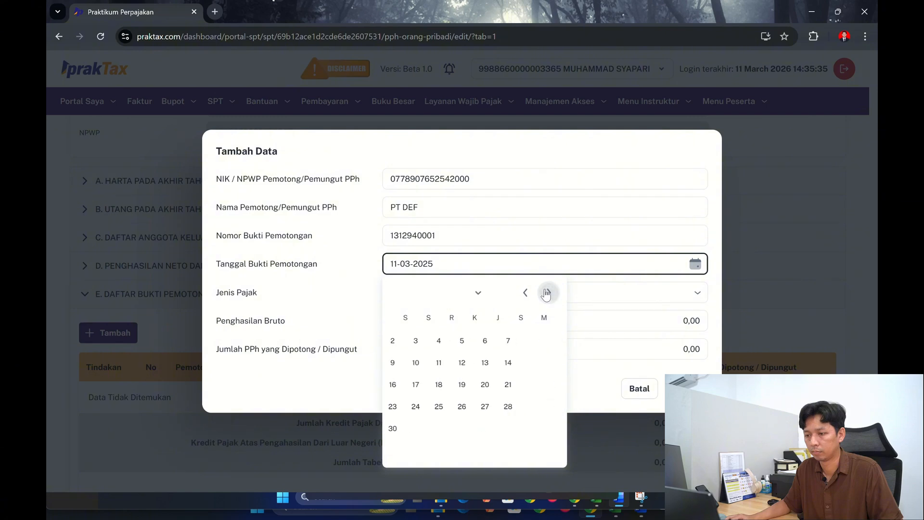
click(546, 293)
click(546, 293)
click(546, 293)
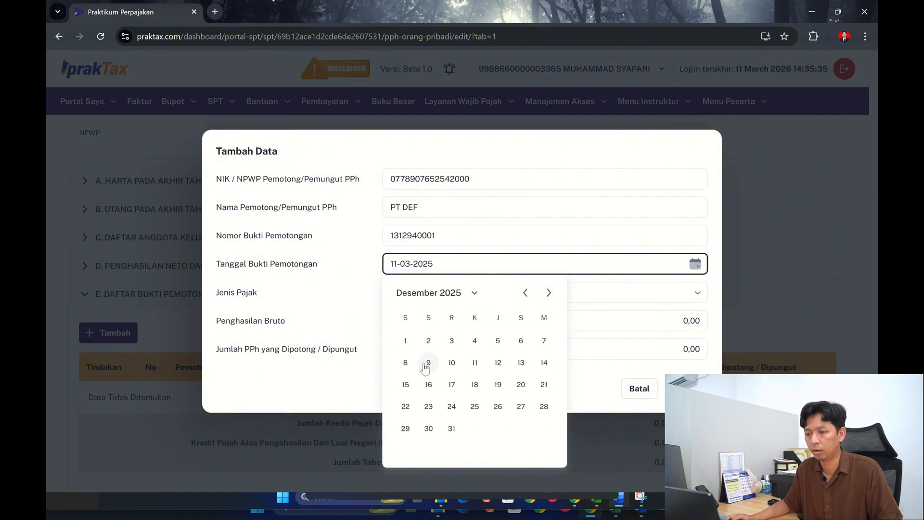
click(449, 429)
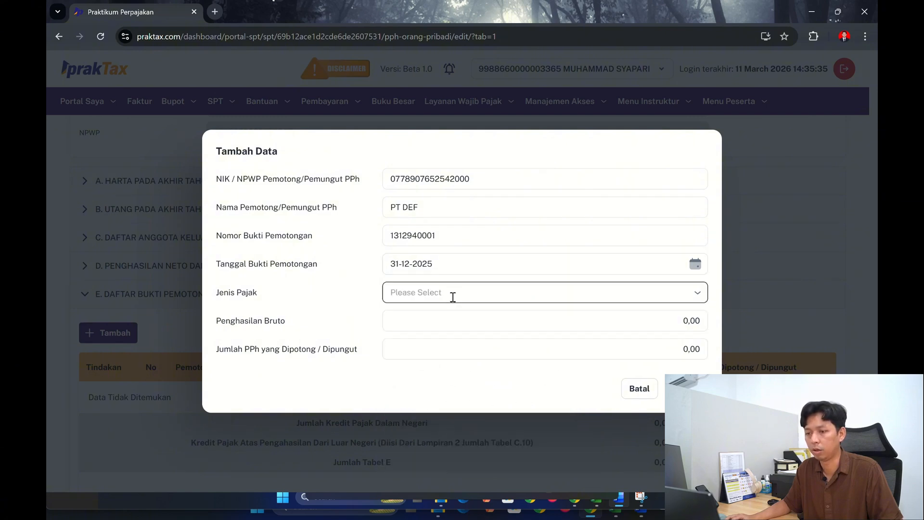
- Set Jenis Pajak to PPh Pasal 21 and check PT DEF's Penghasilan Bruto in the Excel workbook
click(453, 297)
click(445, 316)
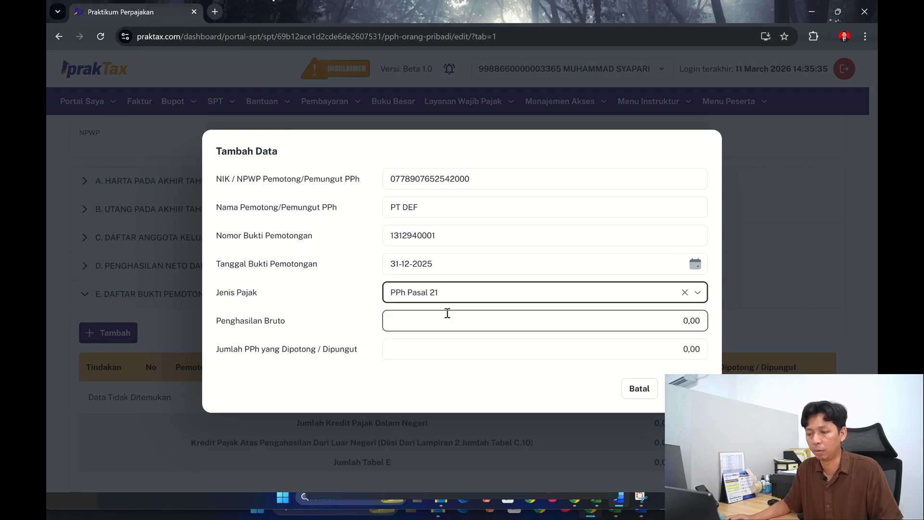
key(alt+Tab)
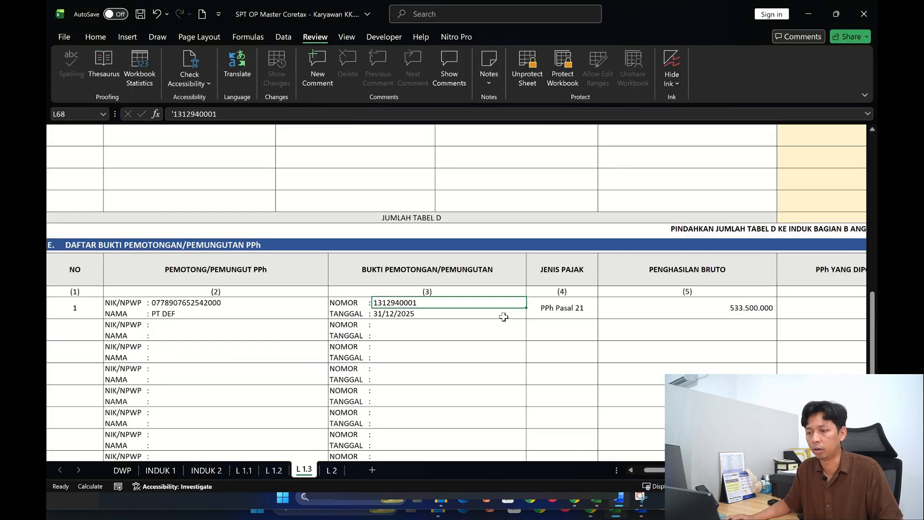
key(alt+Tab)
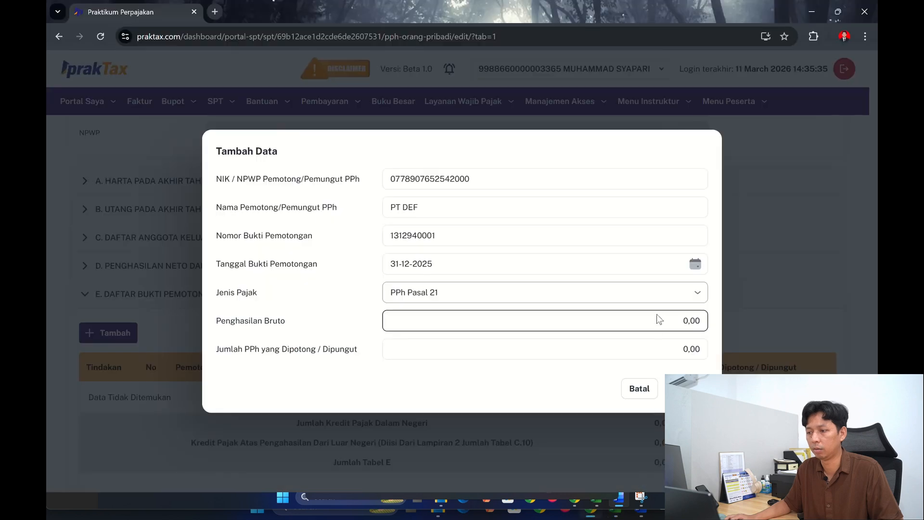
- Enter 53.500.000 as the Penghasilan Bruto of the PT DEF withholding entry
click(647, 324)
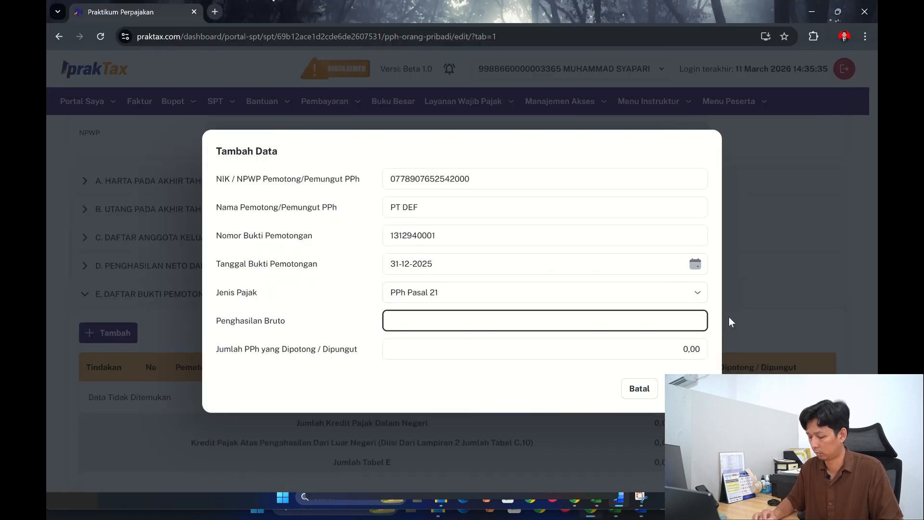
text(533.500.0)
text(000,00)
key(Tab)
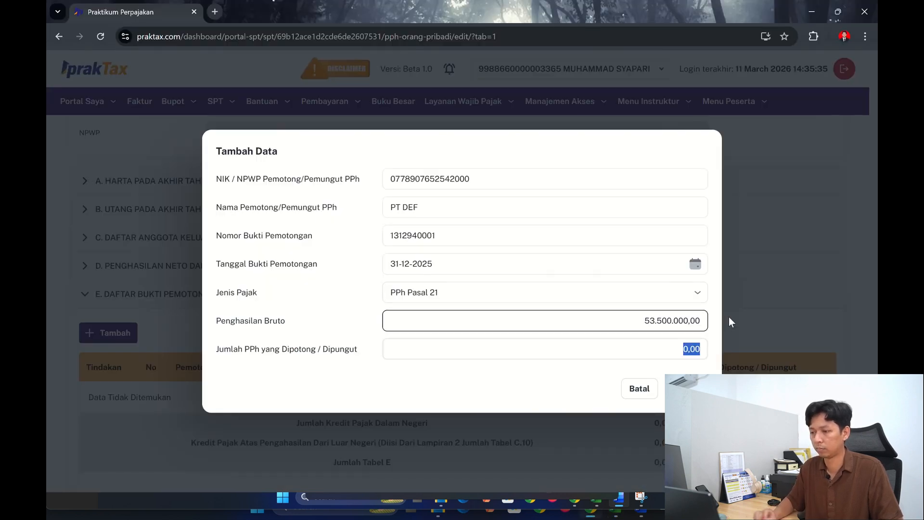
- Look up PT DEF's withheld PPh in section E of the Excel workbook and set Jumlah PPh yang Dipotong / Dipungut to 83.500.000
key(BackSpace)
key(alt+Tab)
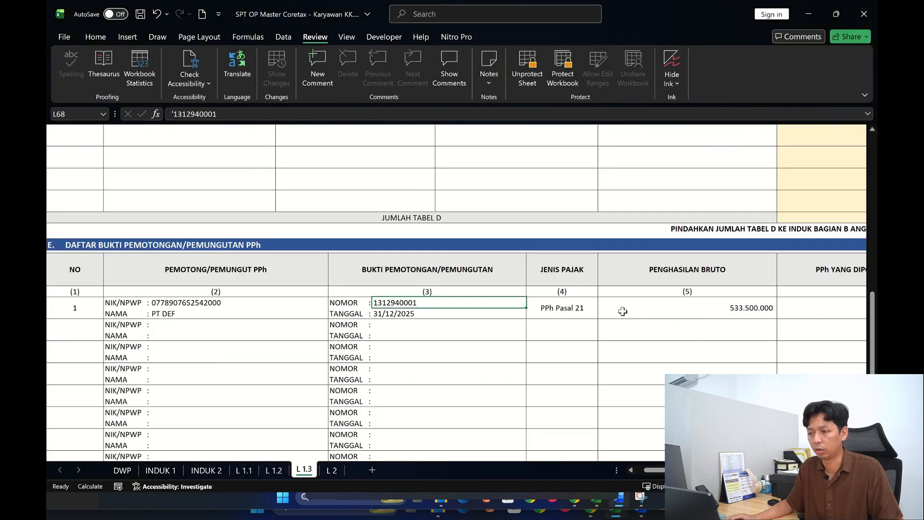
scroll(456, 293, right, 5)
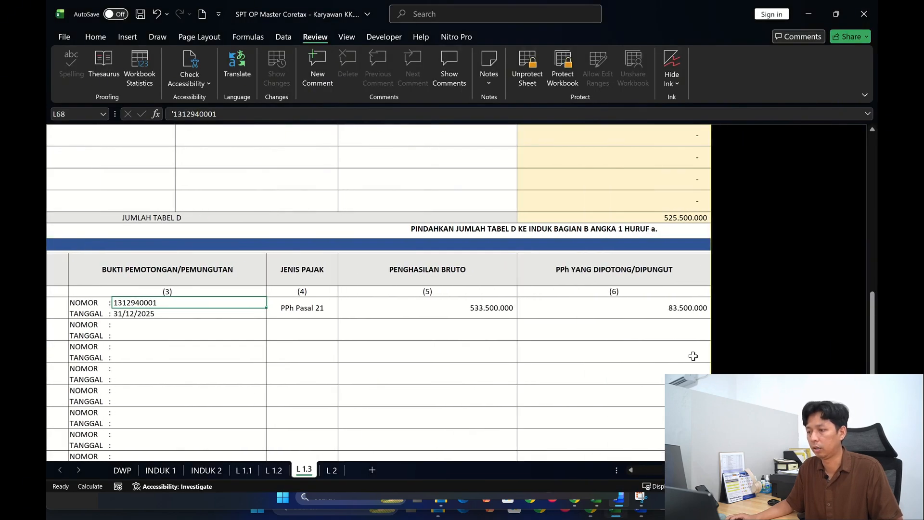
key(alt+Tab)
click(675, 346)
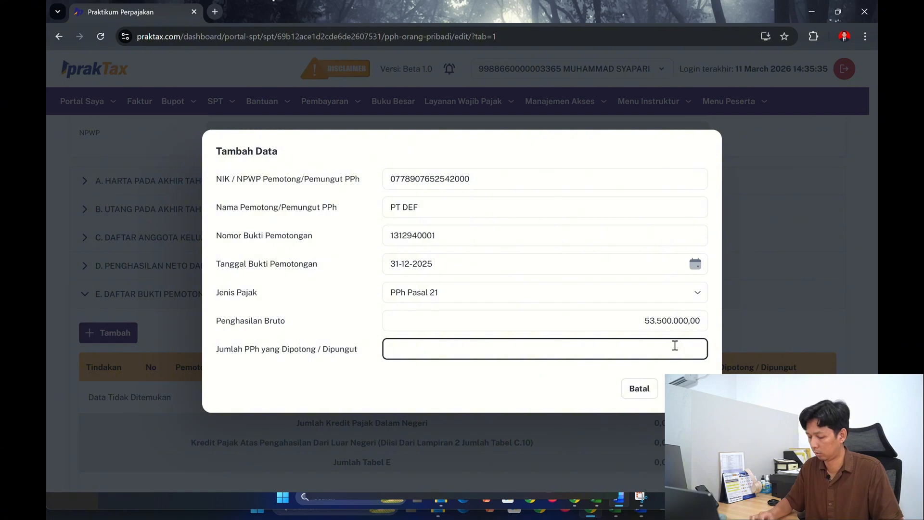
text(8350000000)
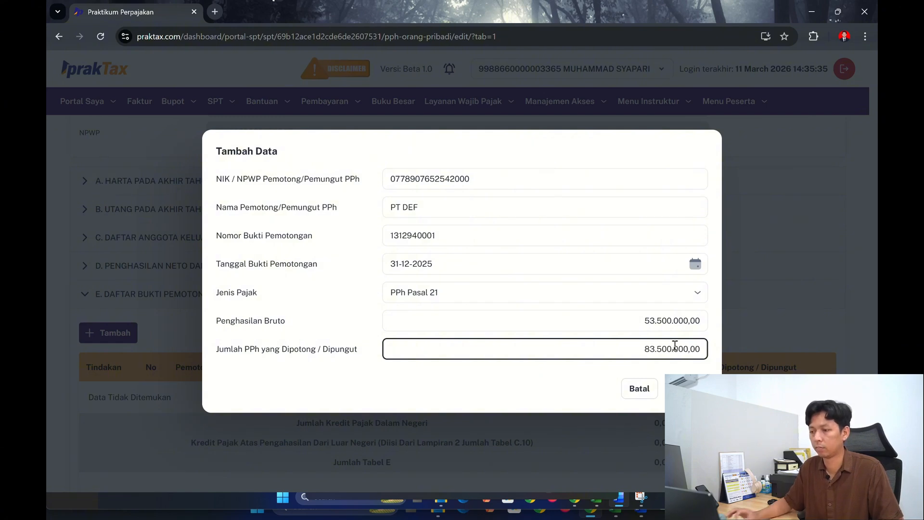
key(Tab)
- Check PT DEF's gross income in the workbook, correct Penghasilan Bruto to 533.500.000, and save the withholding entry
click(650, 319)
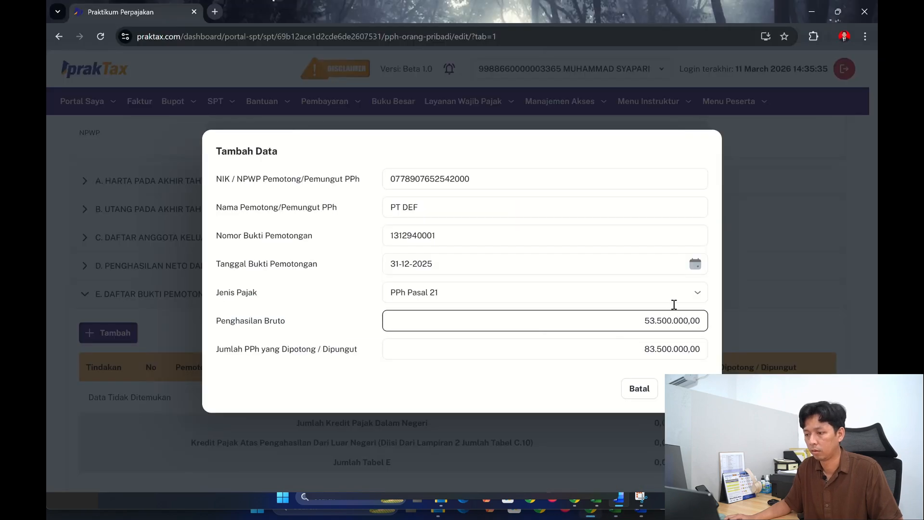
click(653, 318)
text(33.500.000,00)
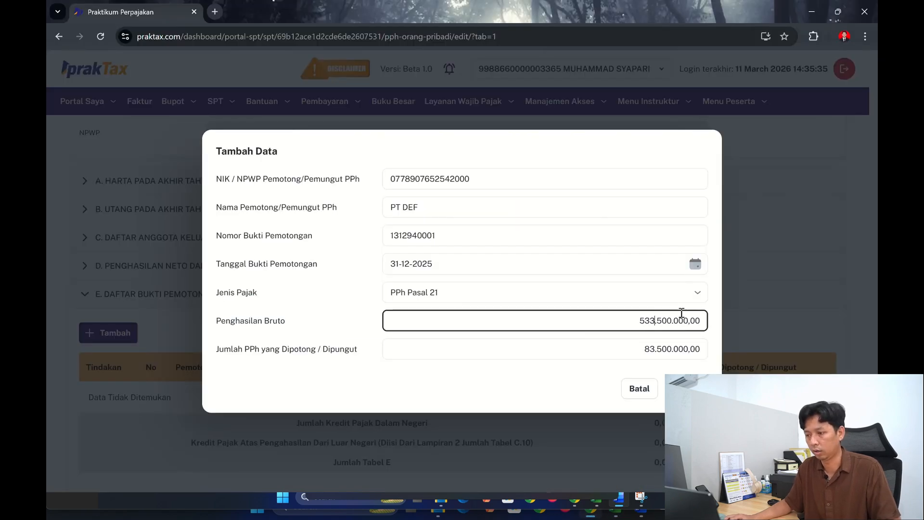
click(687, 389)
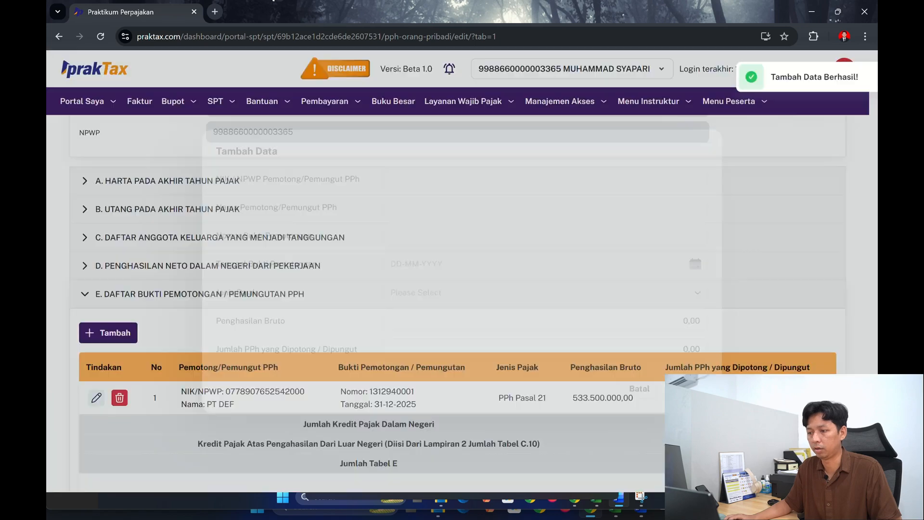
- Save the changes to the L1 attachment of the tax return
scroll(359, 272, down, 2)
scroll(360, 272, down, 1)
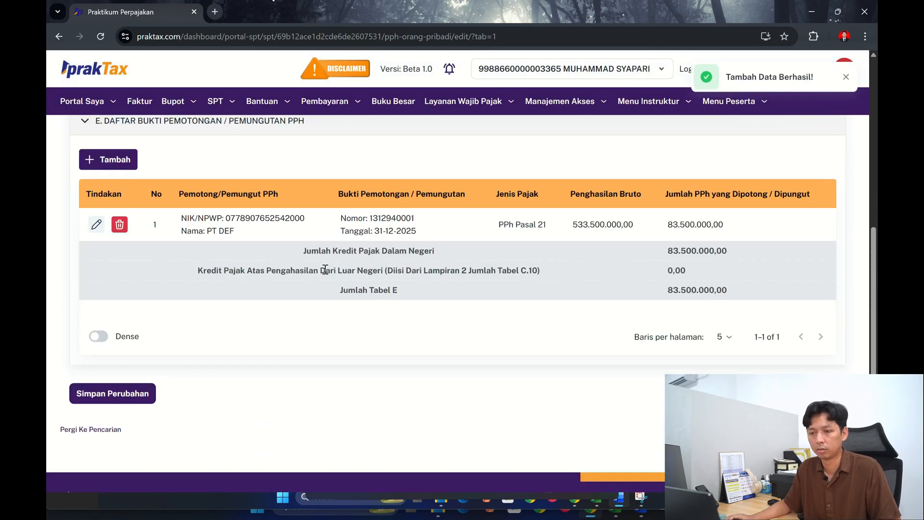
click(123, 402)
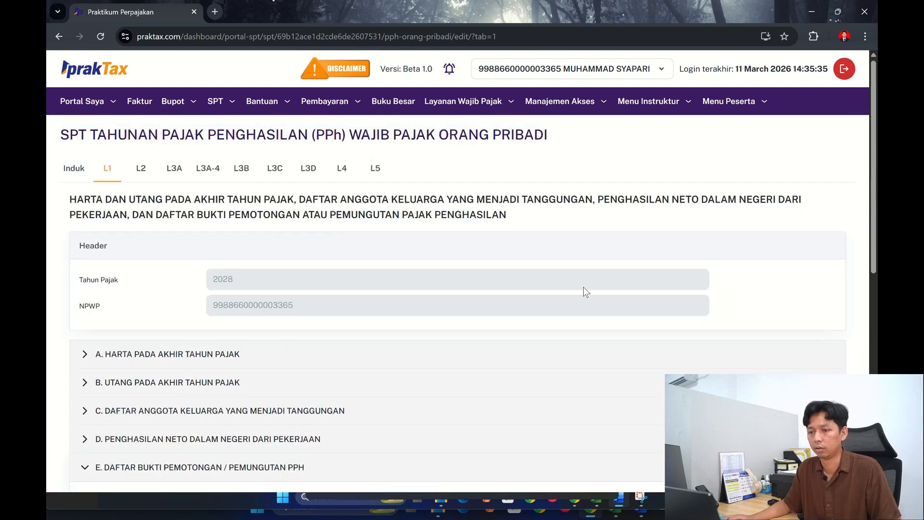
- Open the Induk form and examine question 10A on withheld PPh in section D, Kredit Pajak
click(80, 171)
scroll(423, 282, down, 10)
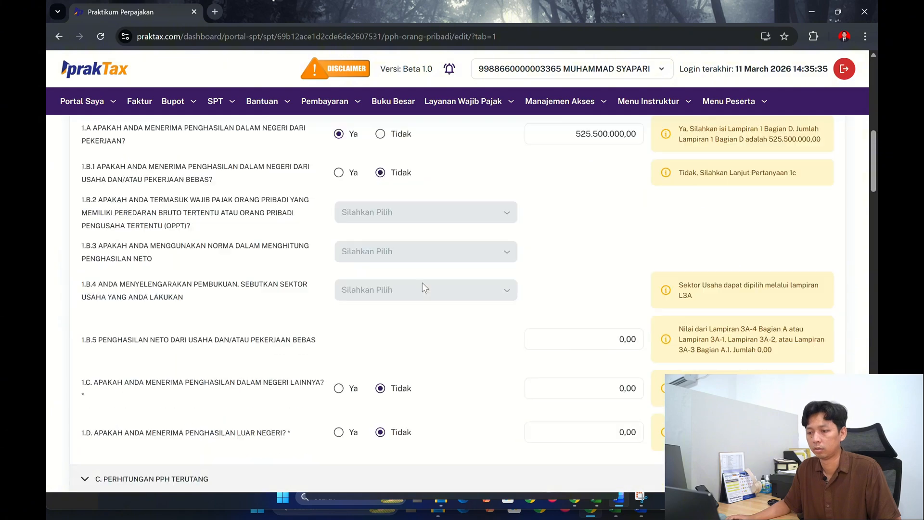
scroll(423, 282, down, 3)
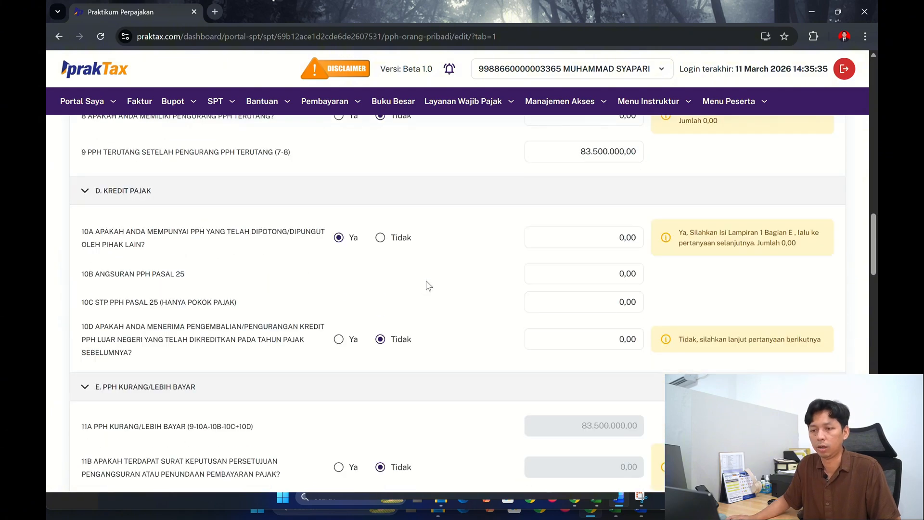
scroll(416, 286, up, 2)
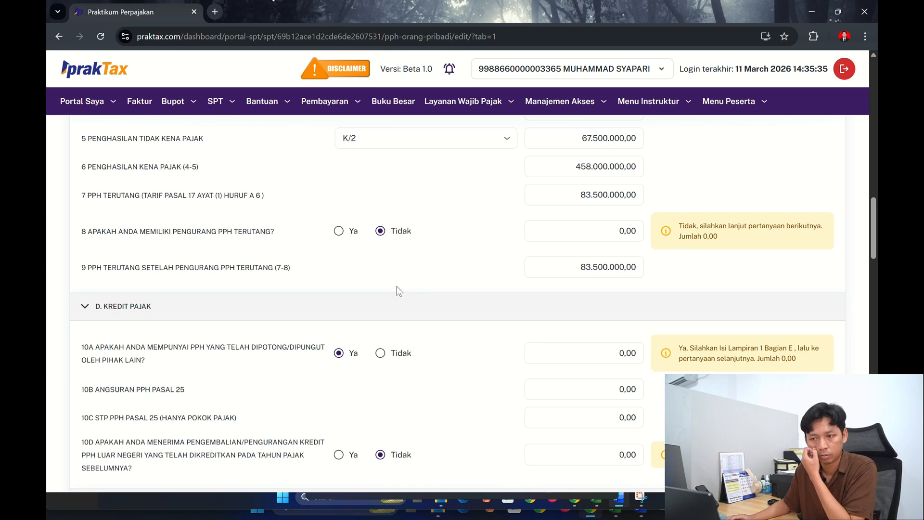
scroll(430, 318, down, 1)
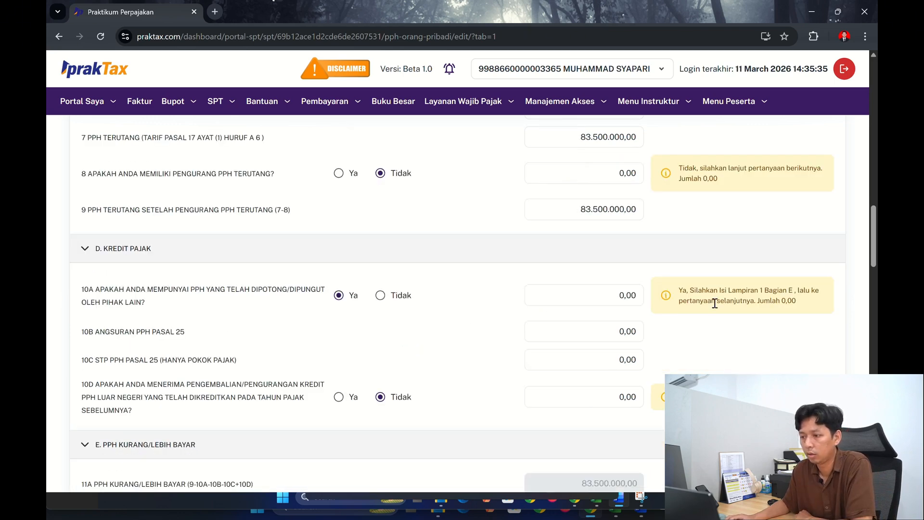
click(609, 297)
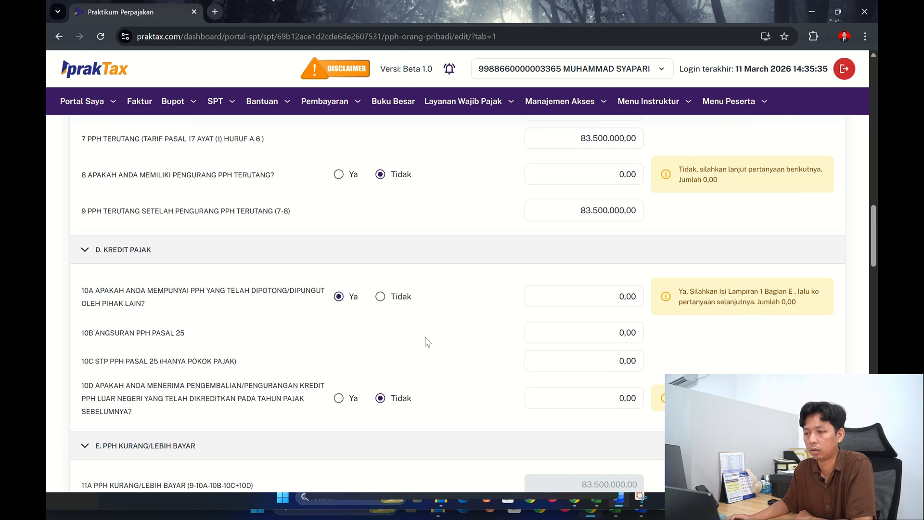
scroll(425, 342, down, 3)
scroll(430, 342, up, 3)
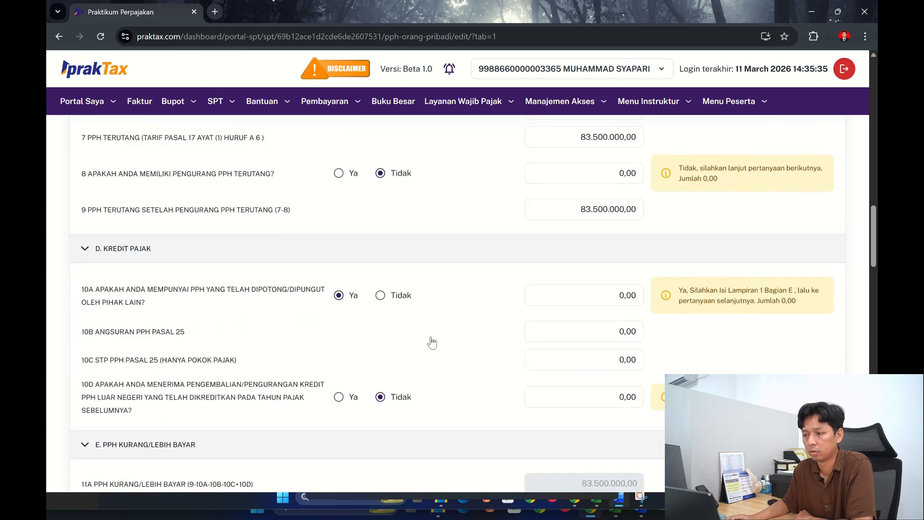
scroll(439, 370, up, 15)
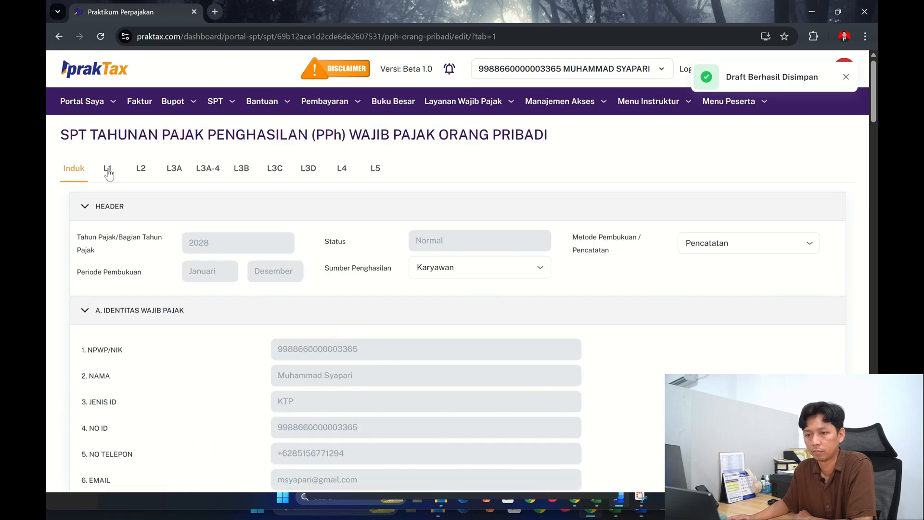
- Return to L1, collapse sections A to C, and review the PT DEF entries in sections D and E
click(108, 171)
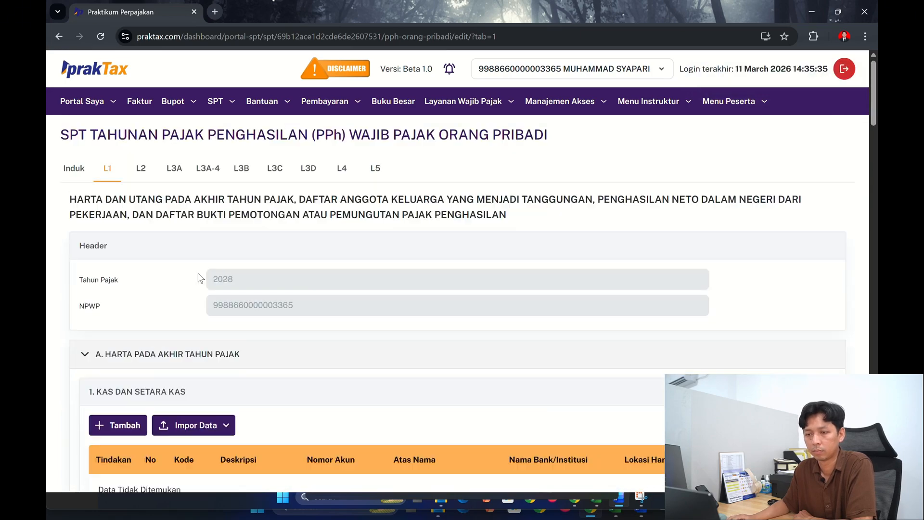
click(99, 354)
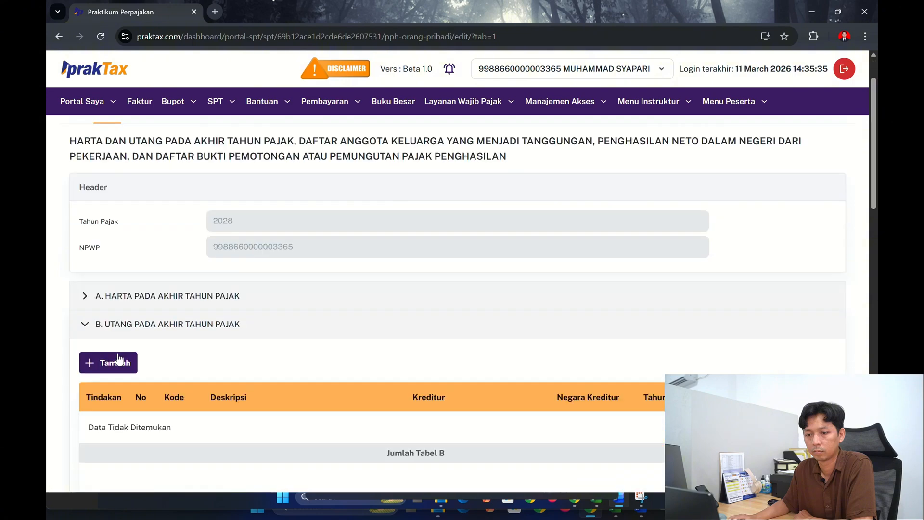
scroll(99, 288, down, 2)
click(99, 212)
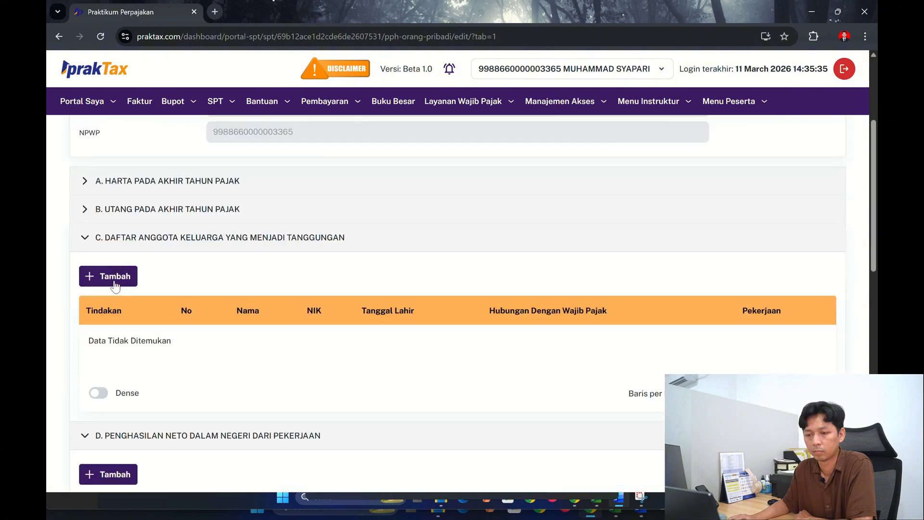
click(109, 239)
scroll(195, 284, down, 1)
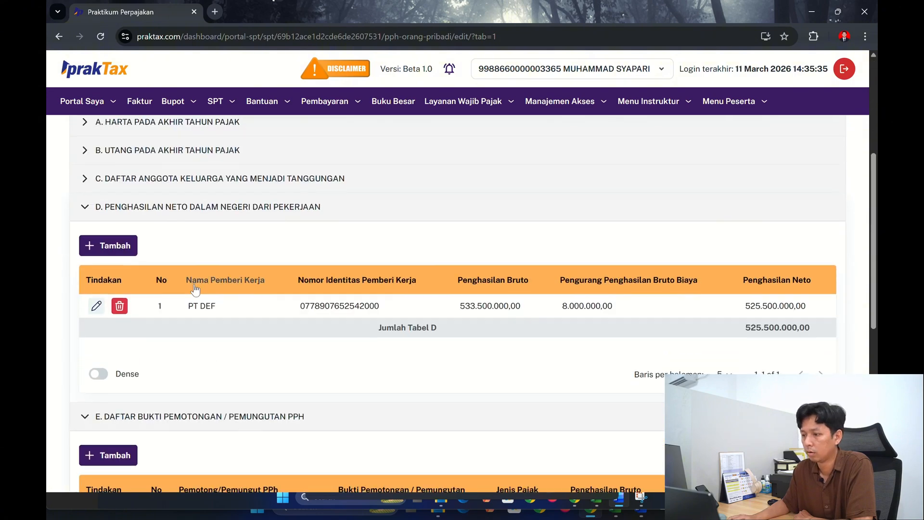
scroll(194, 289, down, 3)
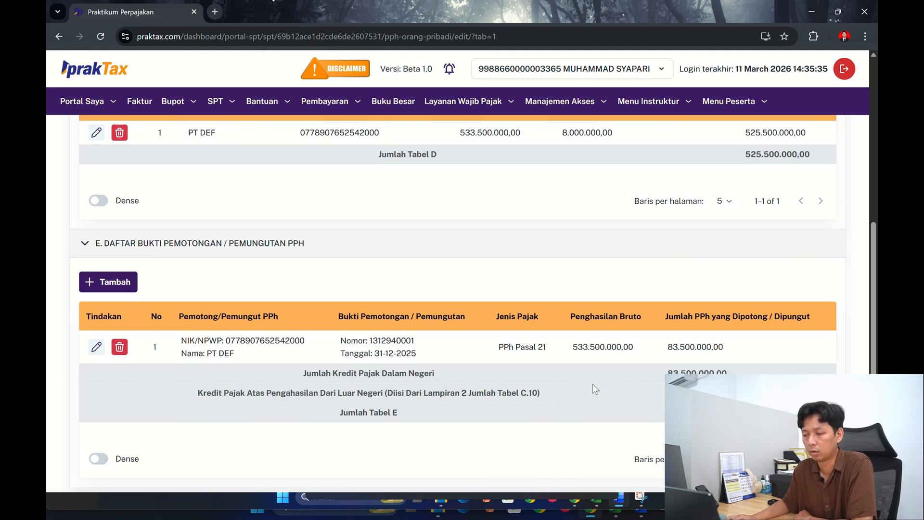
scroll(592, 384, down, 3)
click(92, 351)
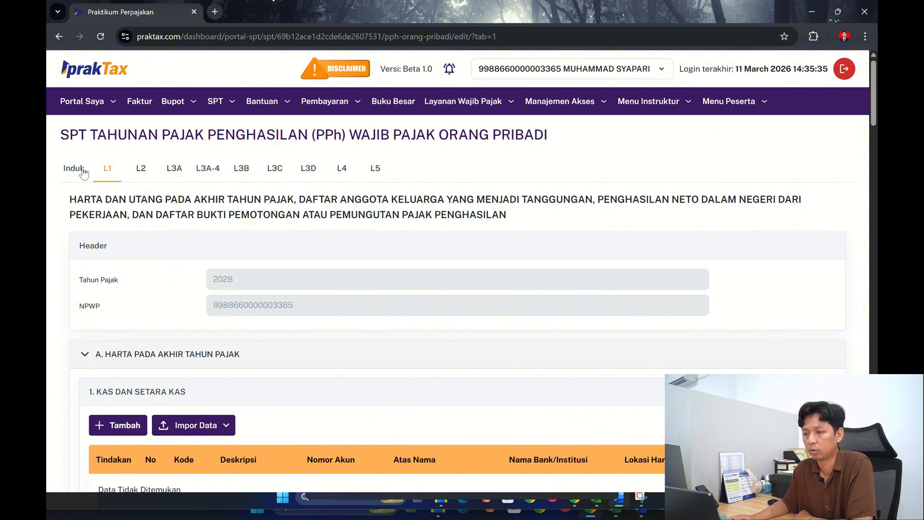
- Reopen the Induk form and examine the withheld PPh in section D and the PPh Kurang/Lebih Bayar amounts in section E
click(83, 171)
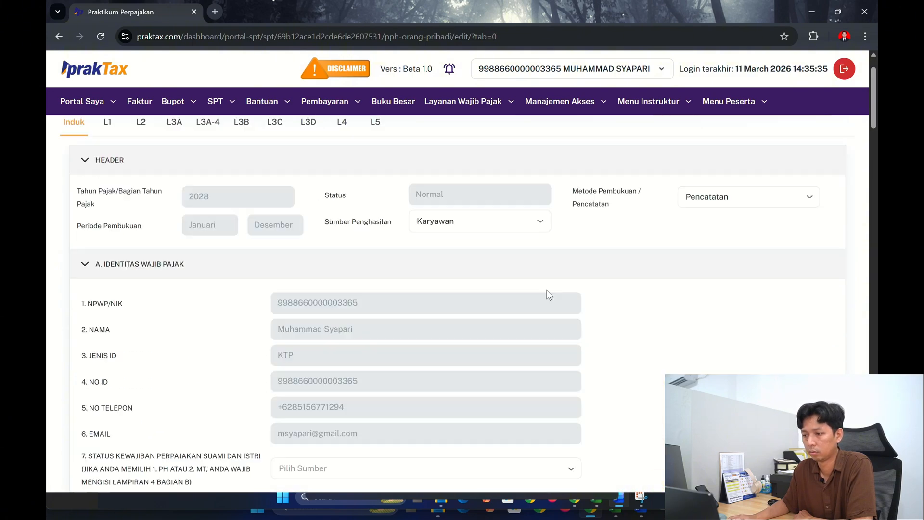
scroll(547, 295, down, 5)
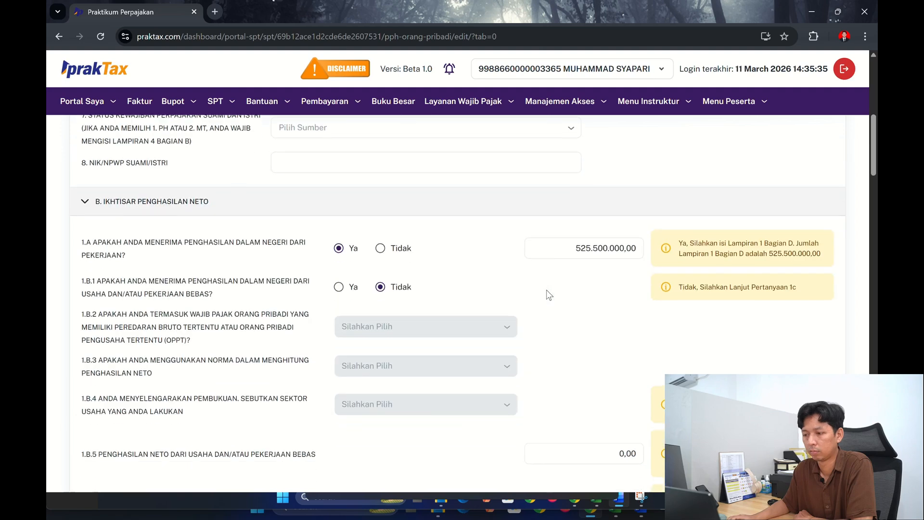
scroll(547, 290, down, 17)
scroll(547, 289, up, 4)
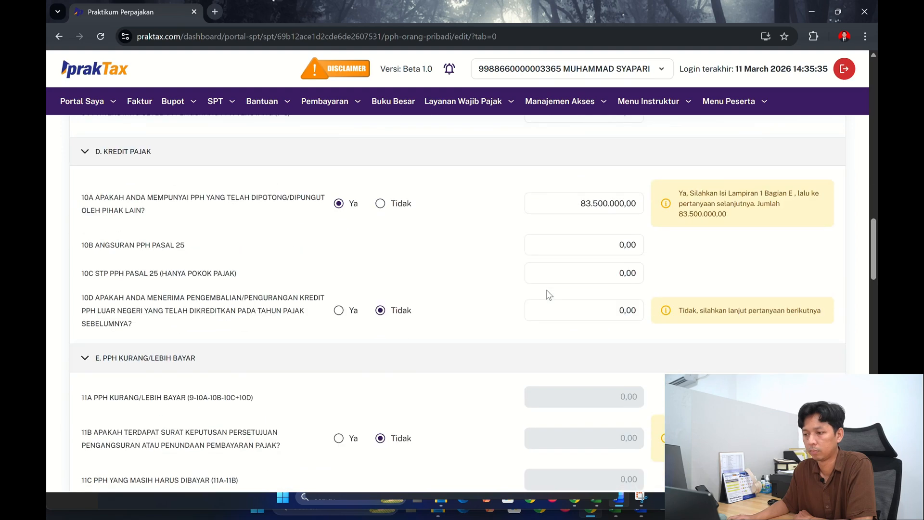
click(607, 239)
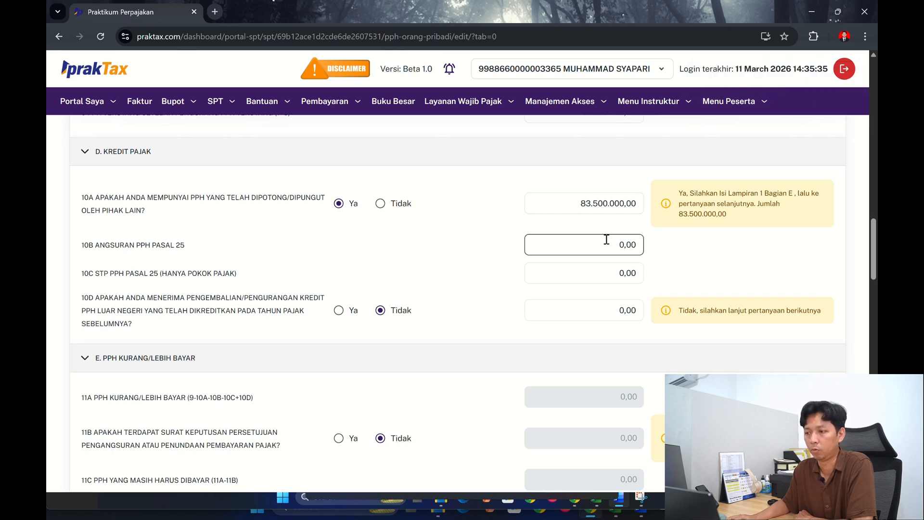
click(208, 271)
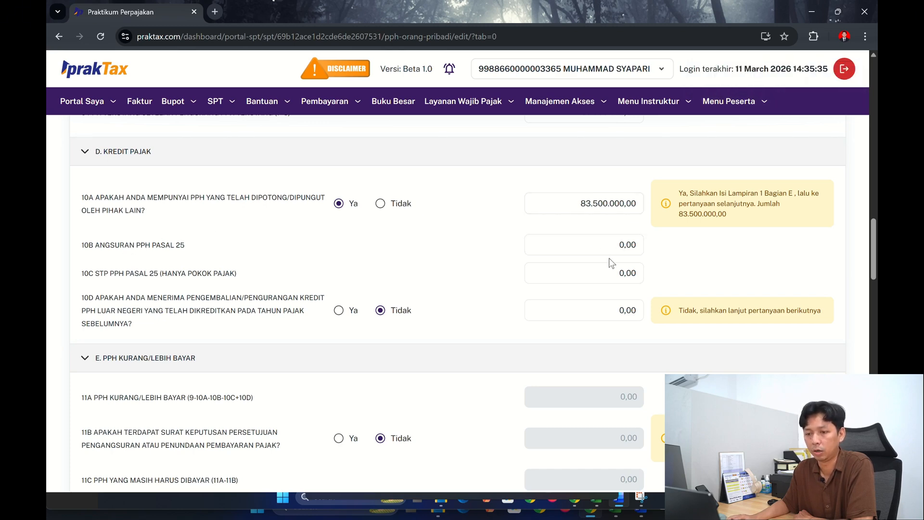
scroll(483, 295, down, 2)
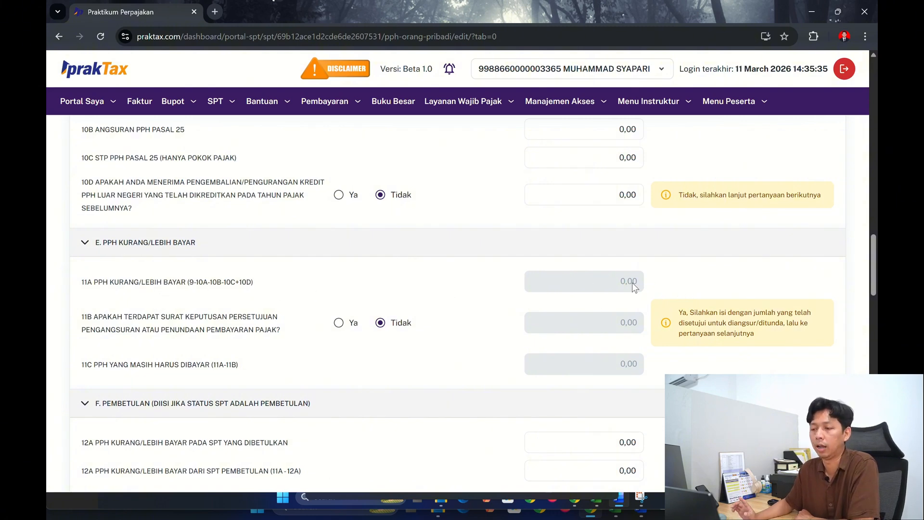
scroll(632, 282, down, 1)
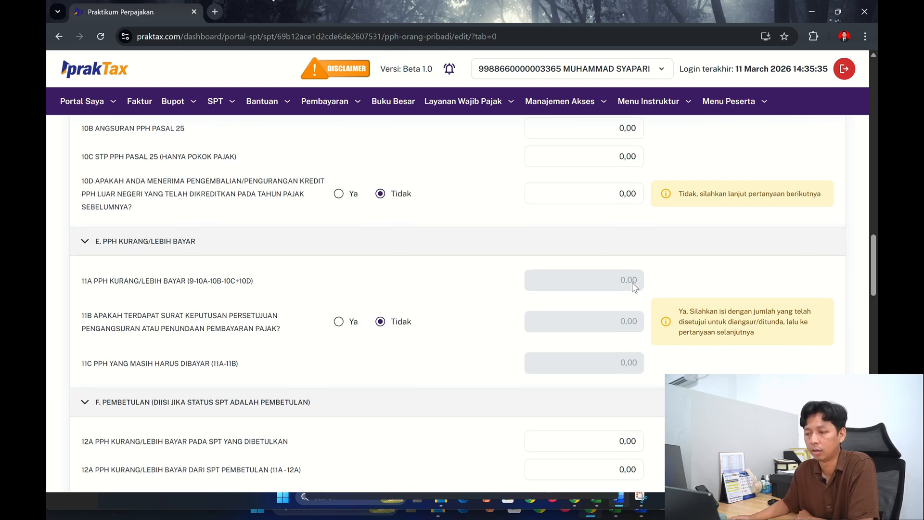
- Collapse sections F, Pembetulan, and G, Permohonan Pengembalian PPh Lebih Bayar, on the Induk form
scroll(632, 282, down, 3)
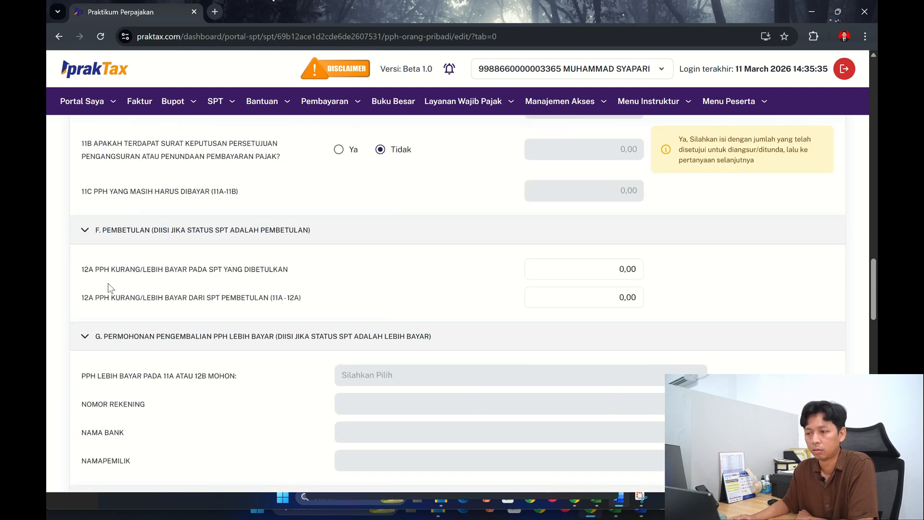
scroll(163, 287, down, 1)
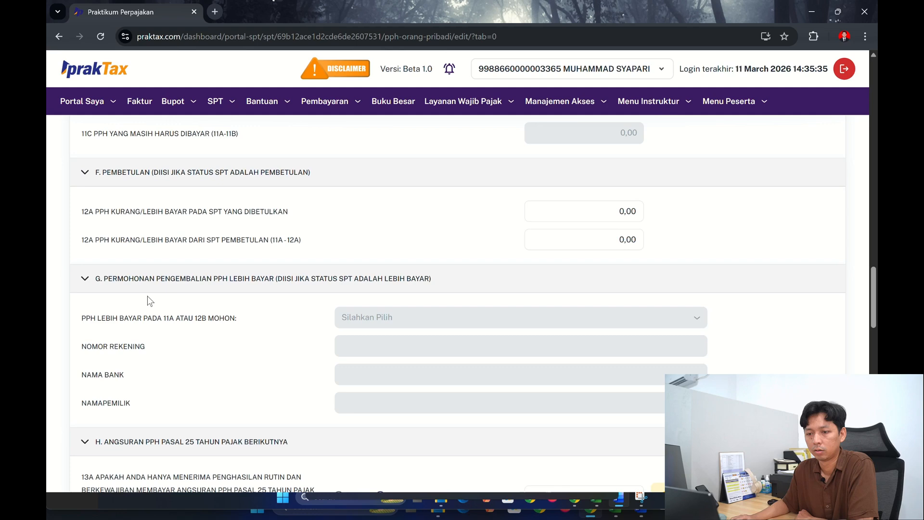
click(89, 178)
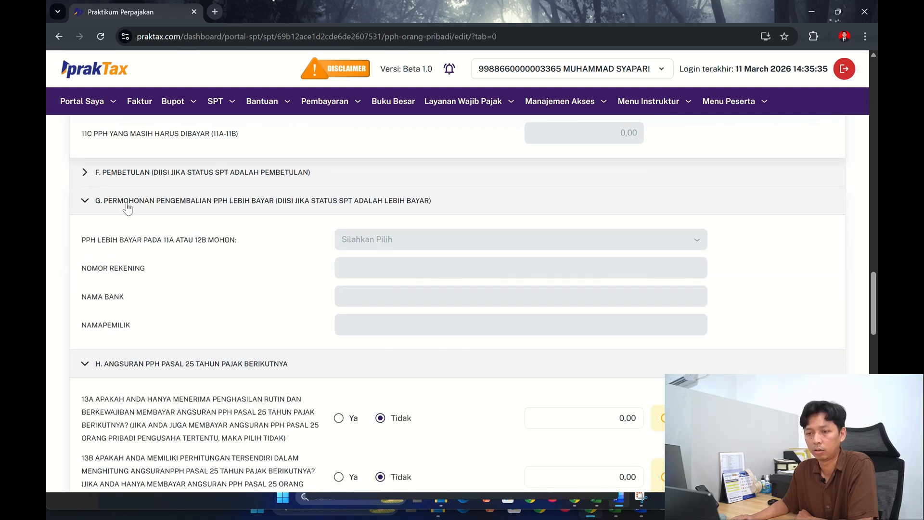
click(86, 202)
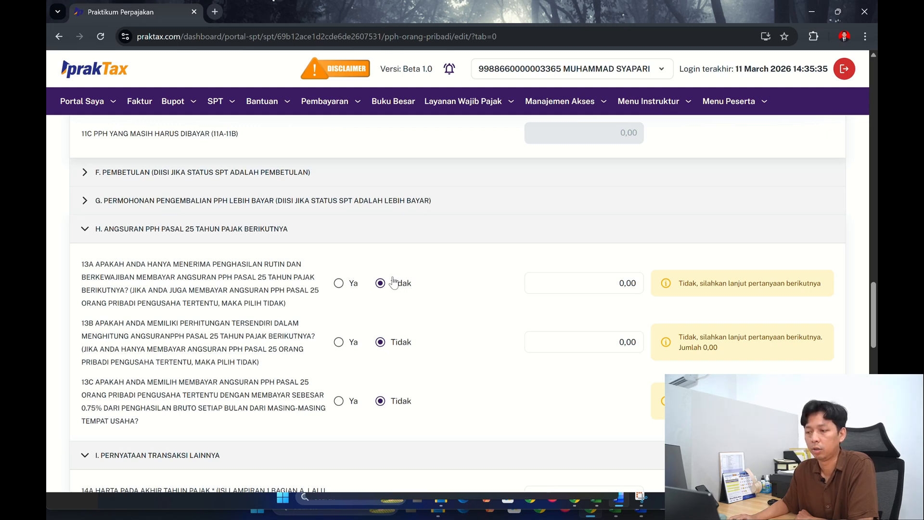
- Collapse section H, Angsuran PPh Pasal 25, and examine questions 14A and 14B on assets and debts in section I
click(95, 235)
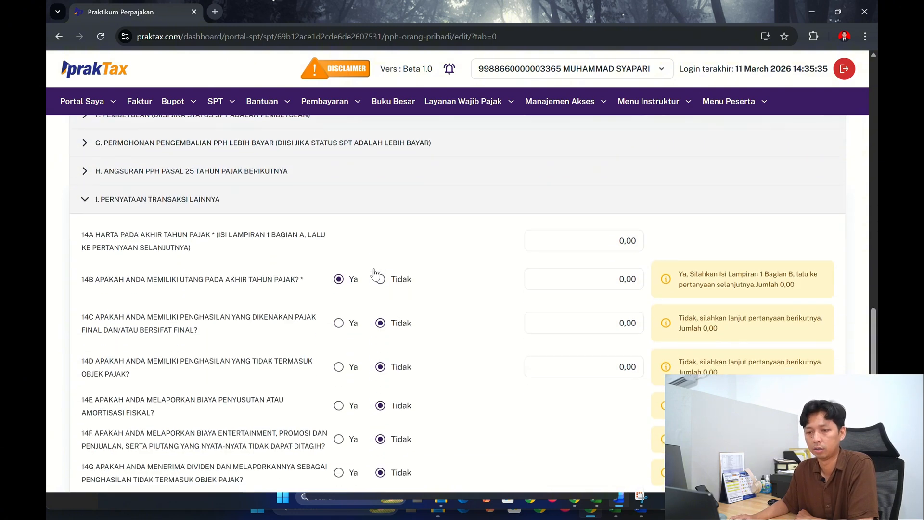
scroll(287, 268, down, 1)
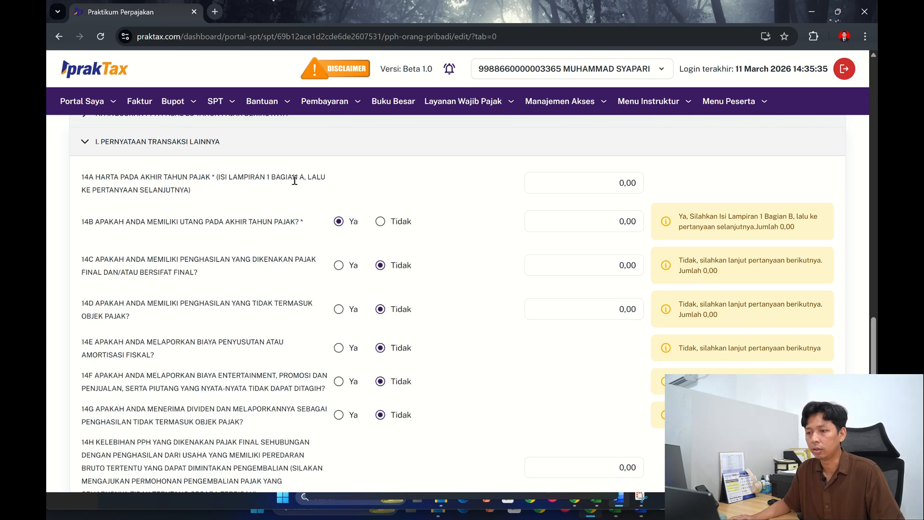
click(584, 187)
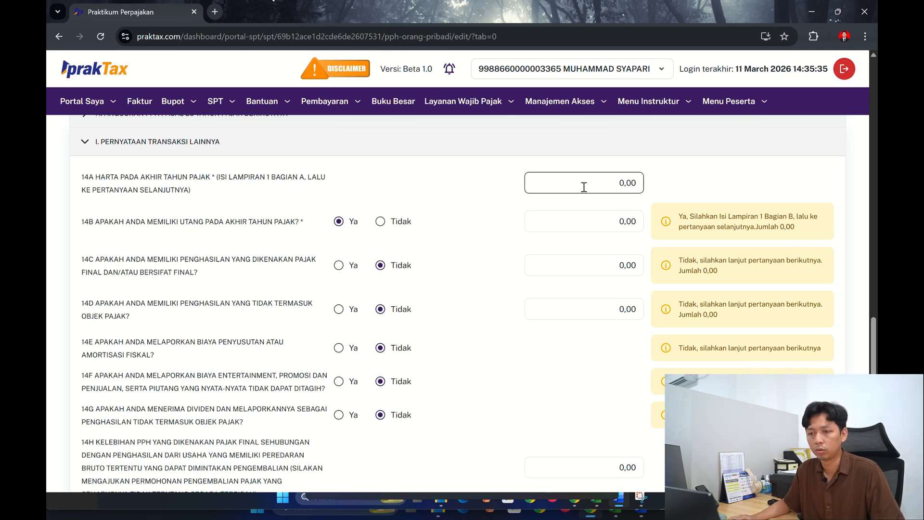
click(290, 189)
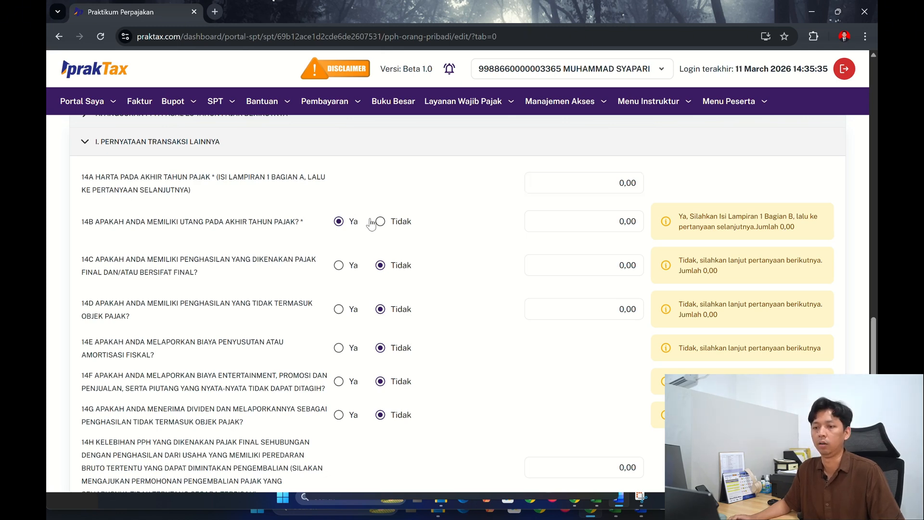
- Return to L1 and start a Kas dan Setara Kas entry in section A with code 0102 - Tabungan (Bank/Lembaga Keuangan)
scroll(370, 245, up, 7)
scroll(359, 289, up, 20)
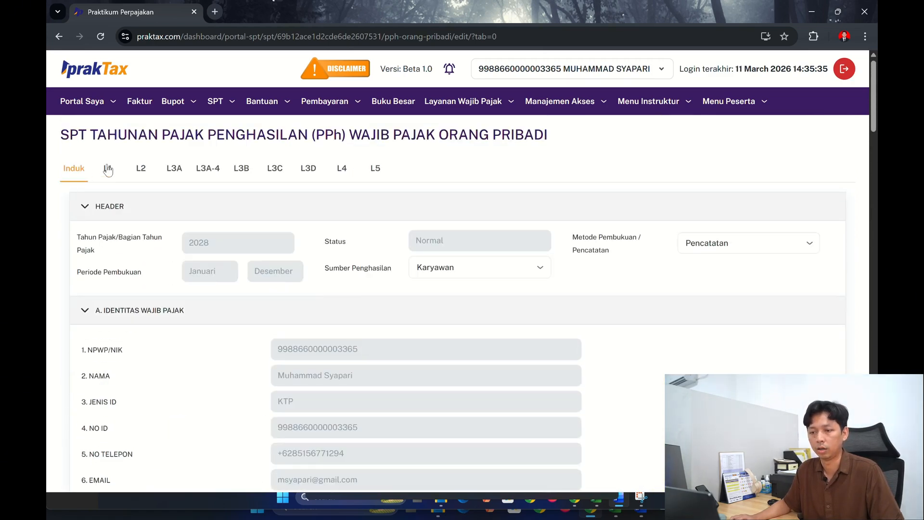
click(108, 169)
scroll(216, 283, down, 3)
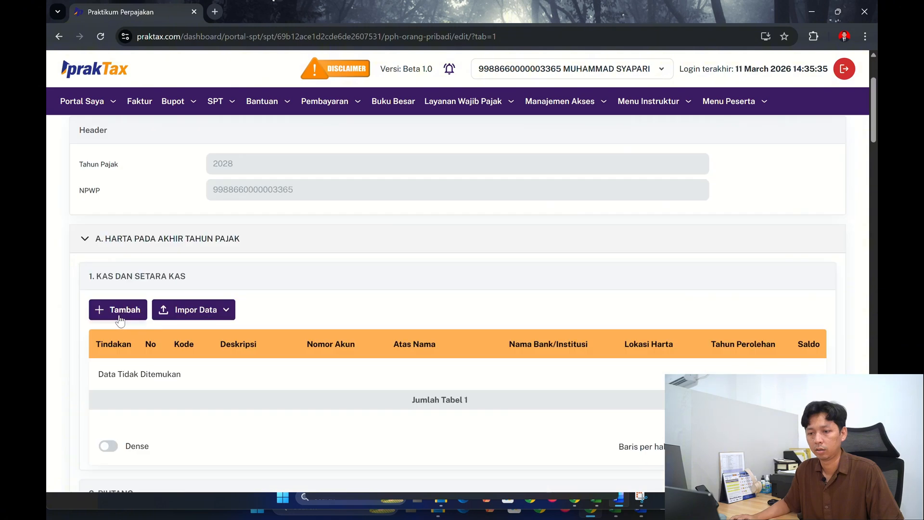
click(119, 317)
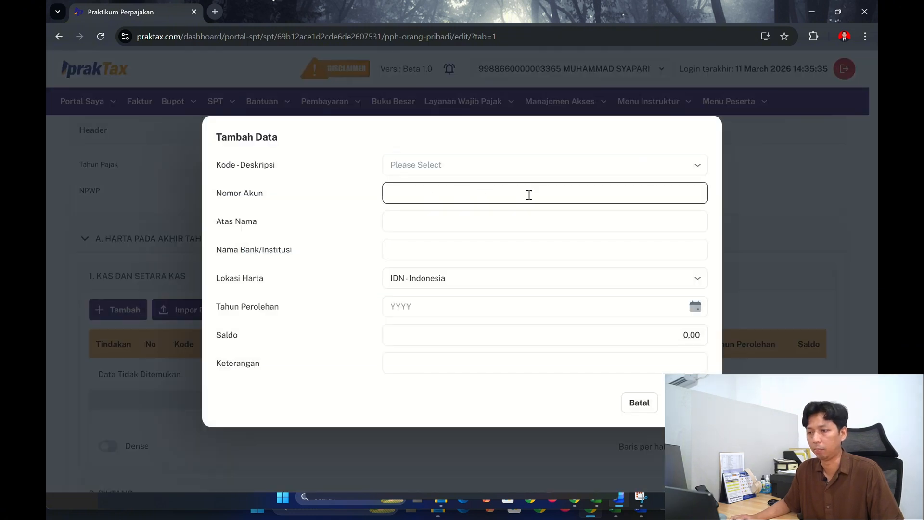
click(539, 167)
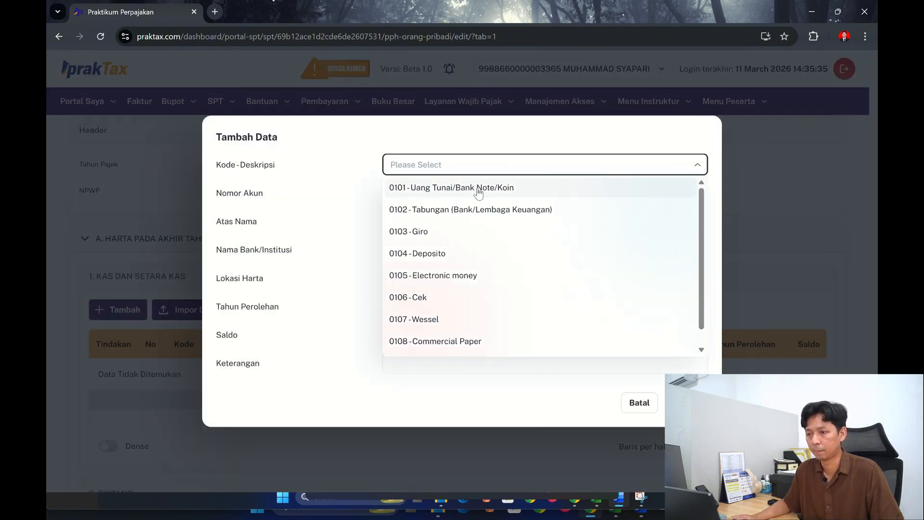
click(476, 208)
click(461, 200)
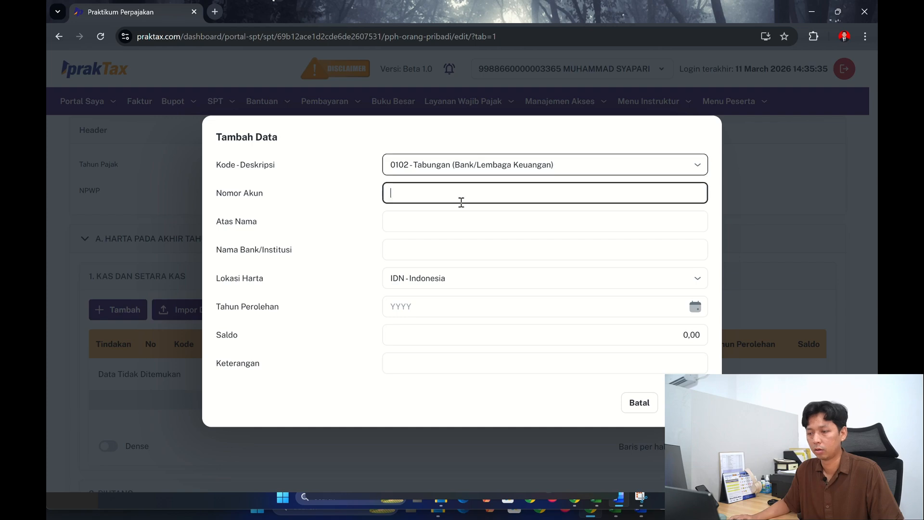
- Copy the savings account number from sheet L 1.1 of the Excel workbook into Nomor Akun of the praktax entry
click(620, 516)
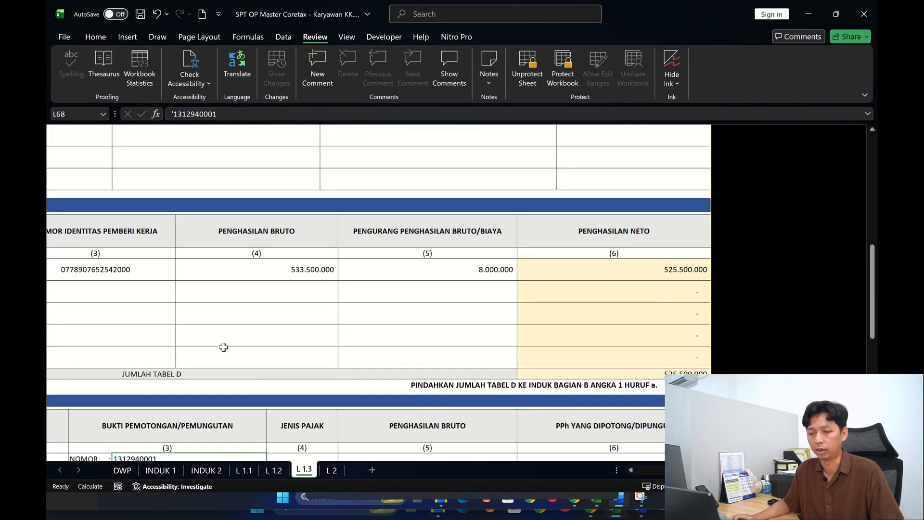
scroll(224, 347, up, 10)
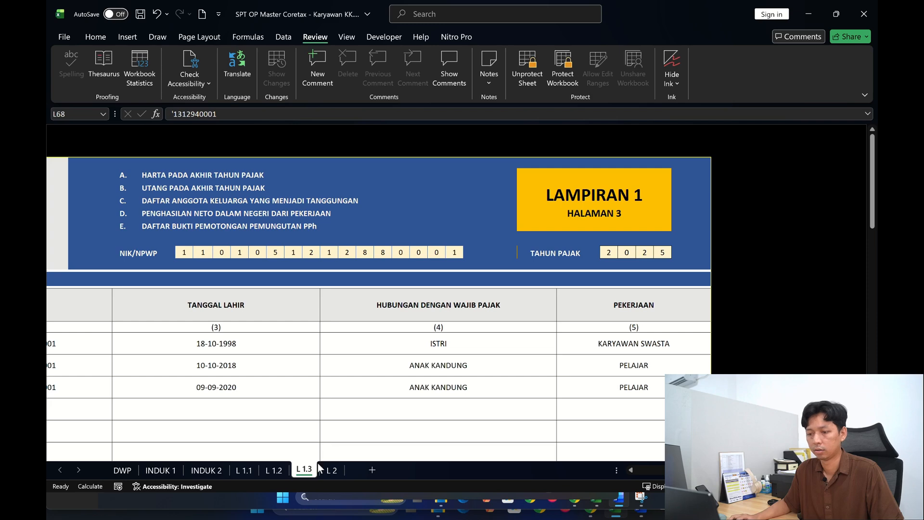
click(245, 470)
scroll(313, 397, up, 10)
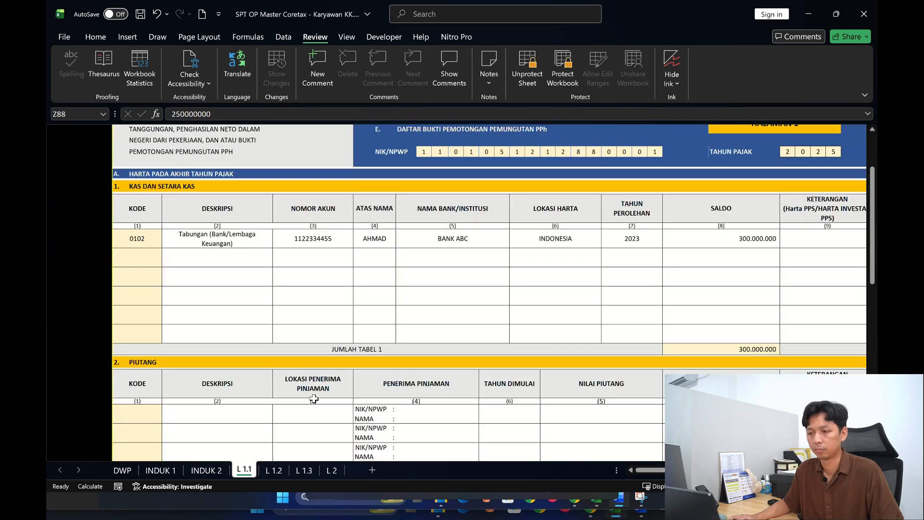
scroll(313, 398, up, 2)
click(299, 313)
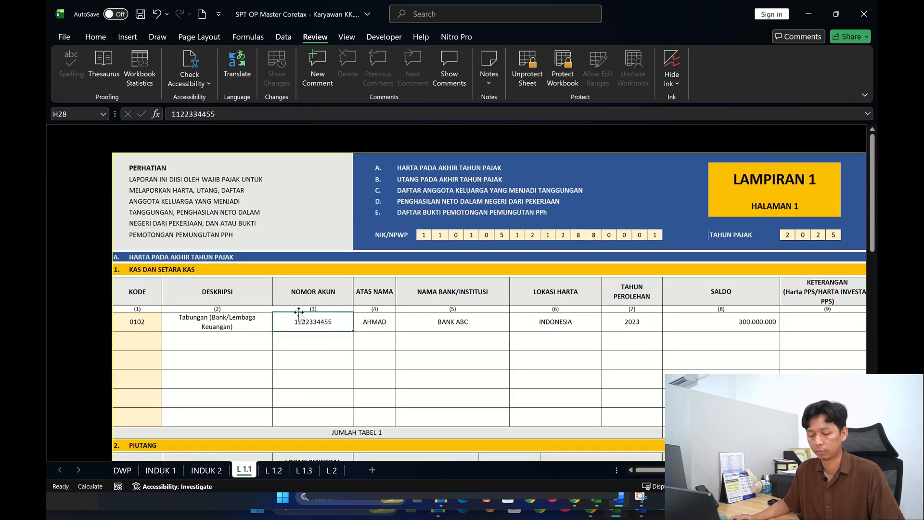
double_click(217, 114)
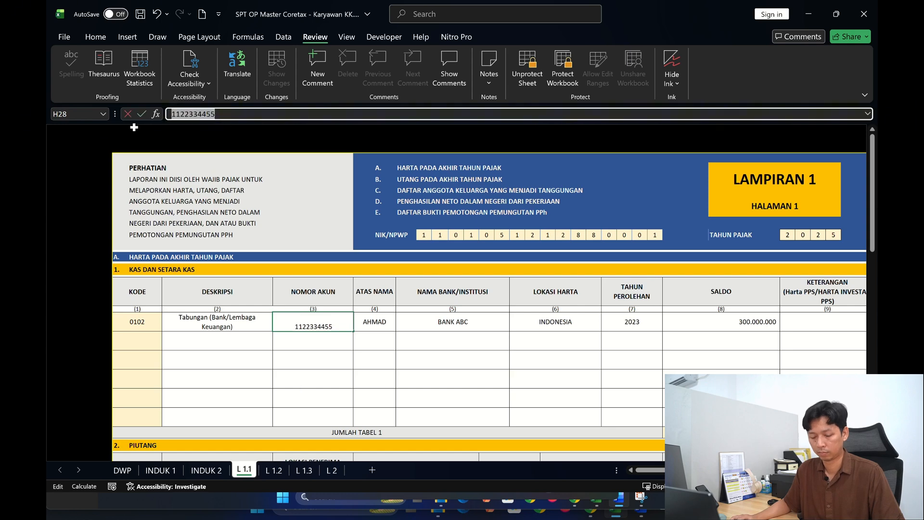
key(ctrl+c)
key(alt+Tab)
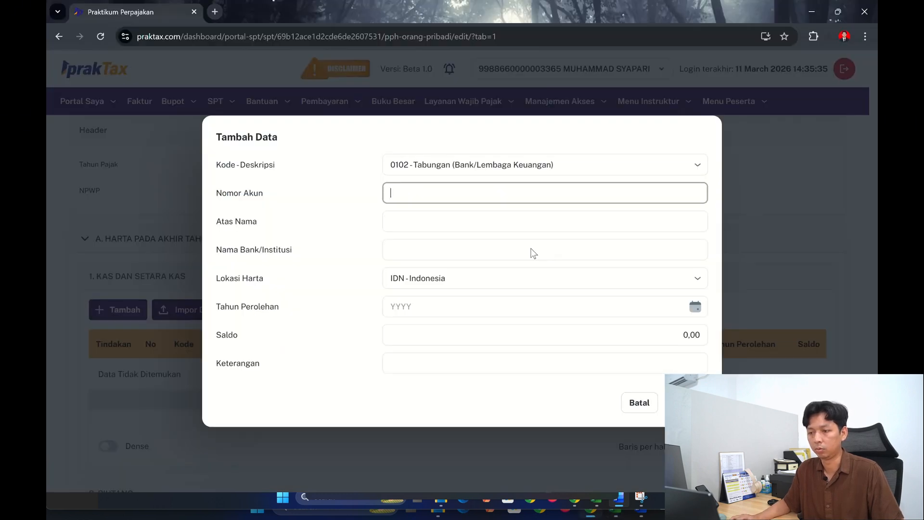
key(ctrl+v)
- Enter the account holder's name from the workbook in Atas Nama and set Nama Bank/Institusi to BANK ABC
click(490, 225)
key(alt+Tab)
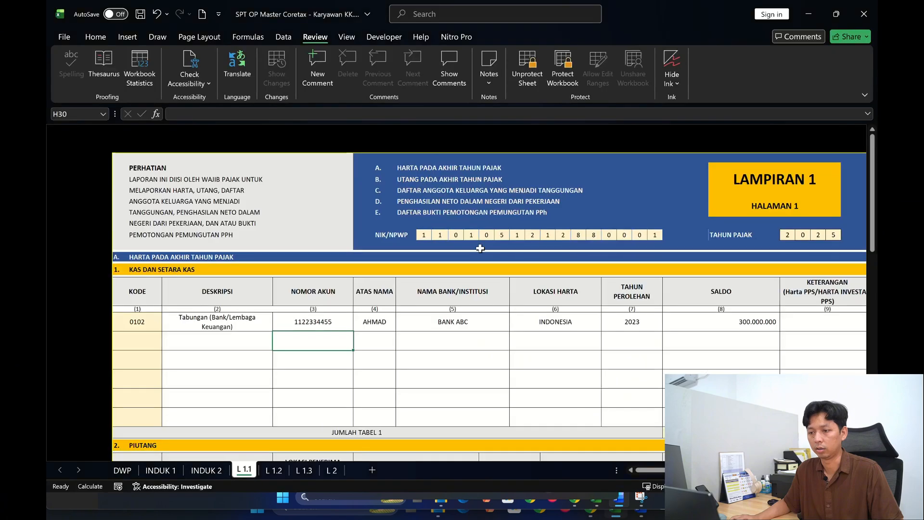
key(alt+Tab)
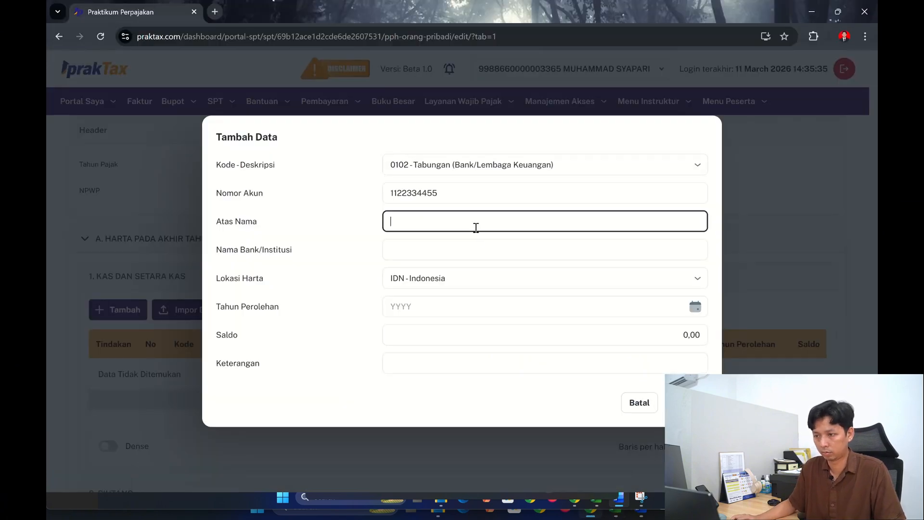
text(AHMAD)
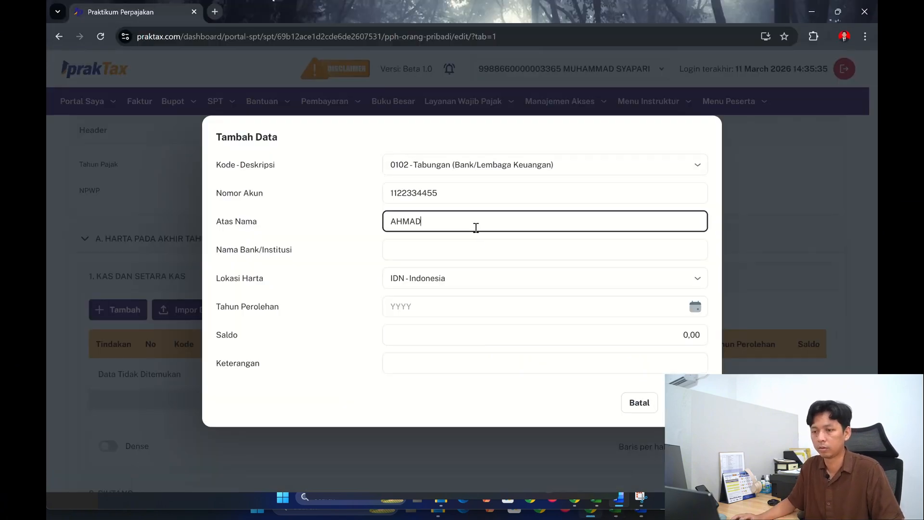
click(469, 258)
key(alt+Tab)
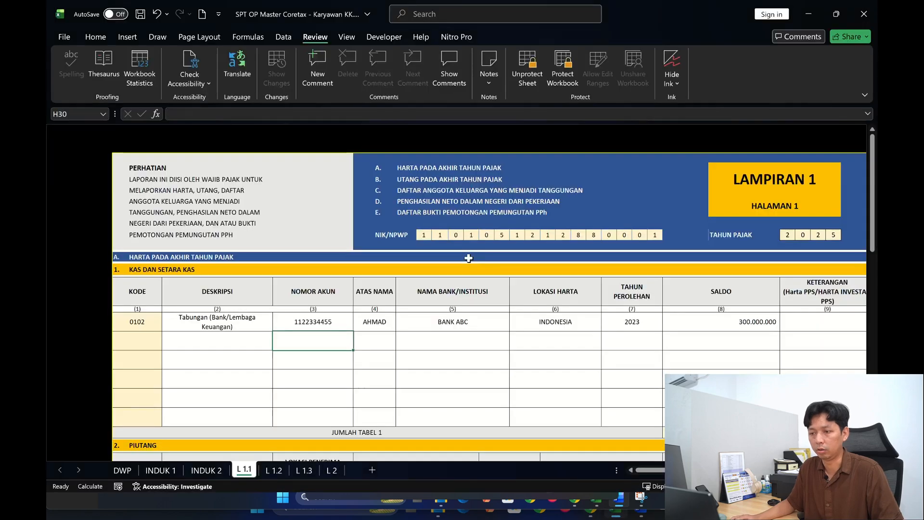
key(alt+Tab)
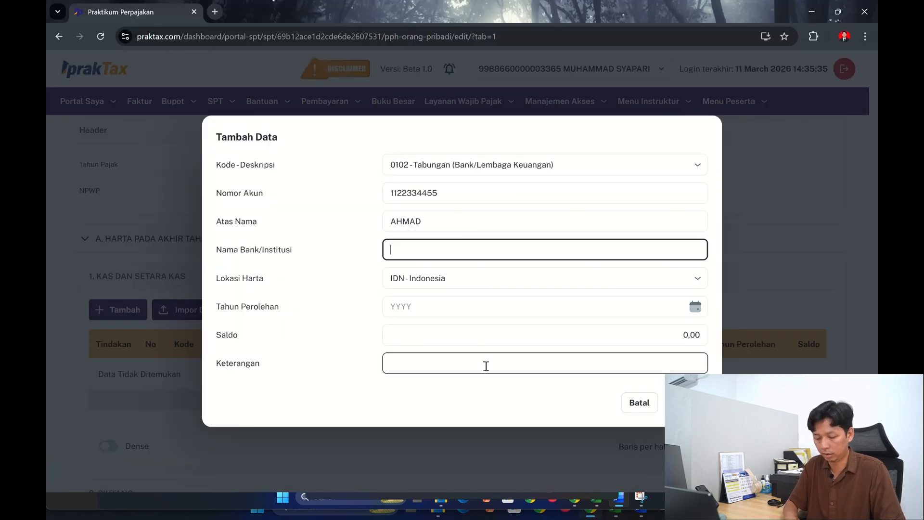
text(BANK AB)
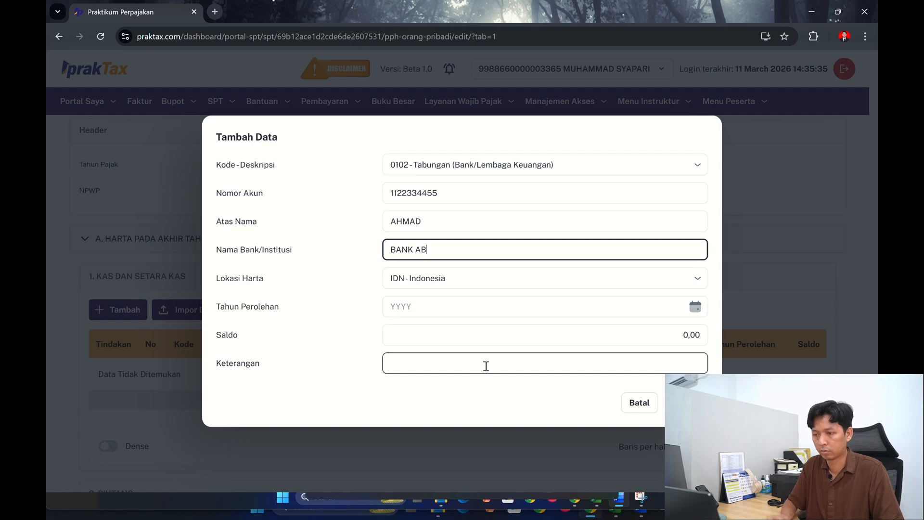
text(C)
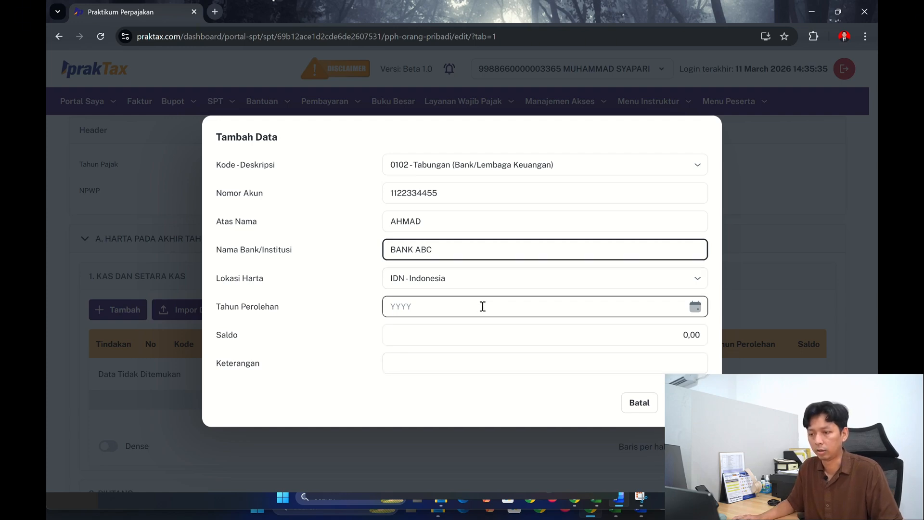
- Set the savings entry's Tahun Perolehan to 2023, following the workbook
click(482, 306)
key(alt+Tab)
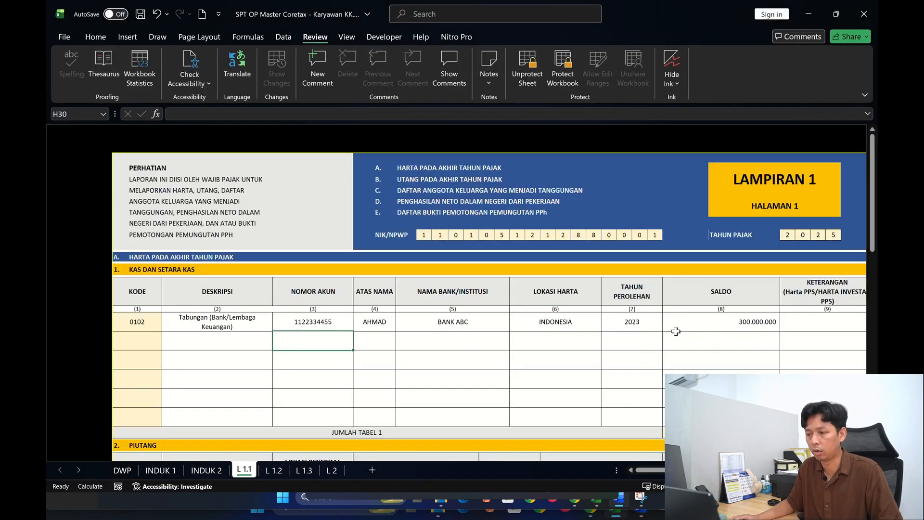
key(alt+Tab)
text(2023)
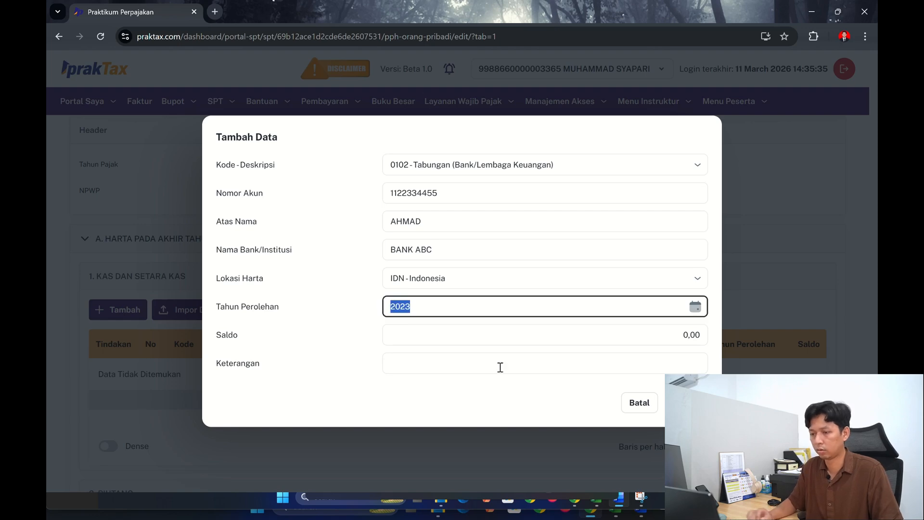
- Set the savings entry's Saldo to 300.000.000, leave Keterangan empty, and save the entry
click(497, 334)
key(alt+Tab)
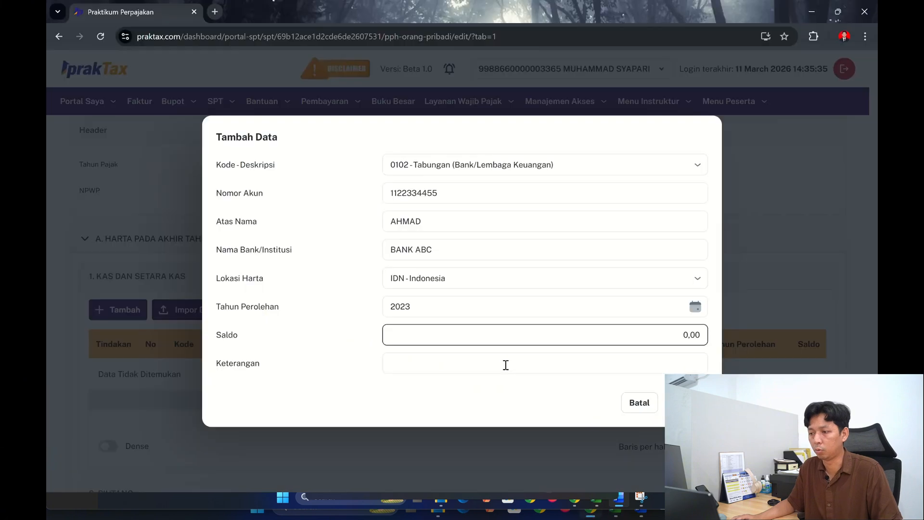
key(alt+Tab)
key(ctrl+v)
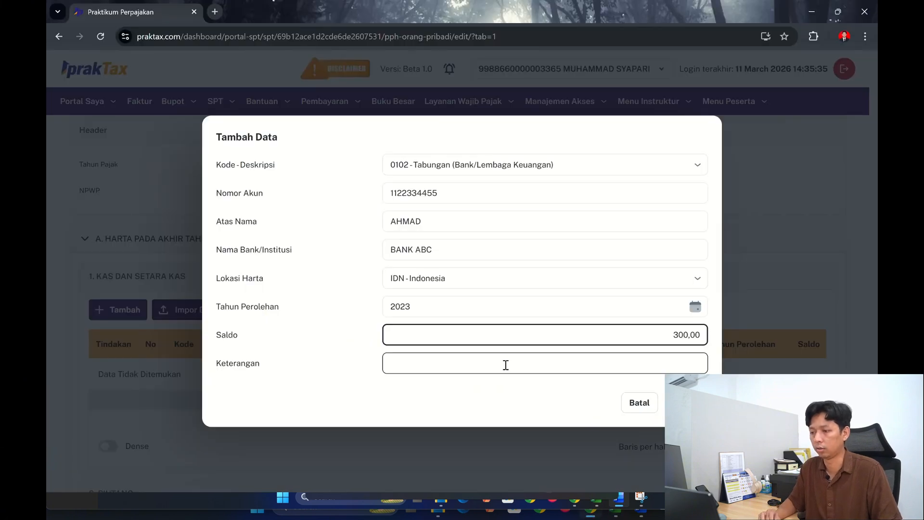
text(000.0)
click(506, 365)
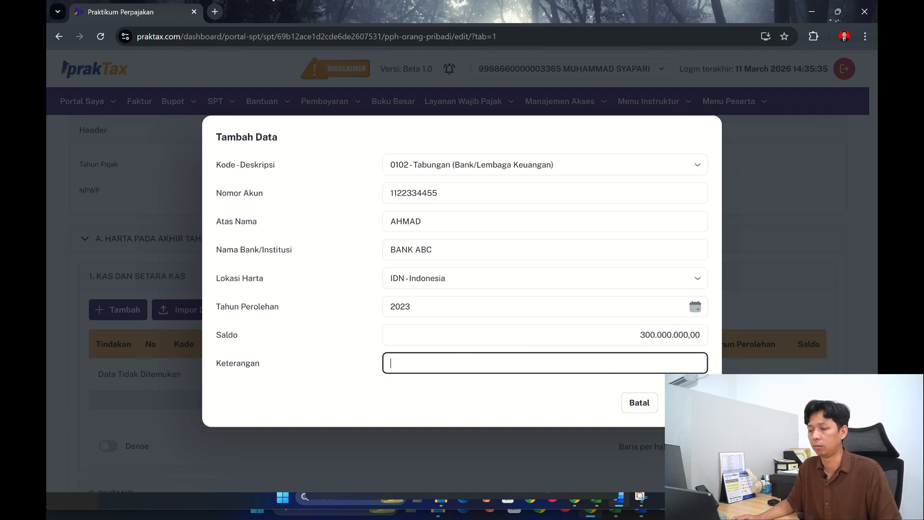
click(685, 402)
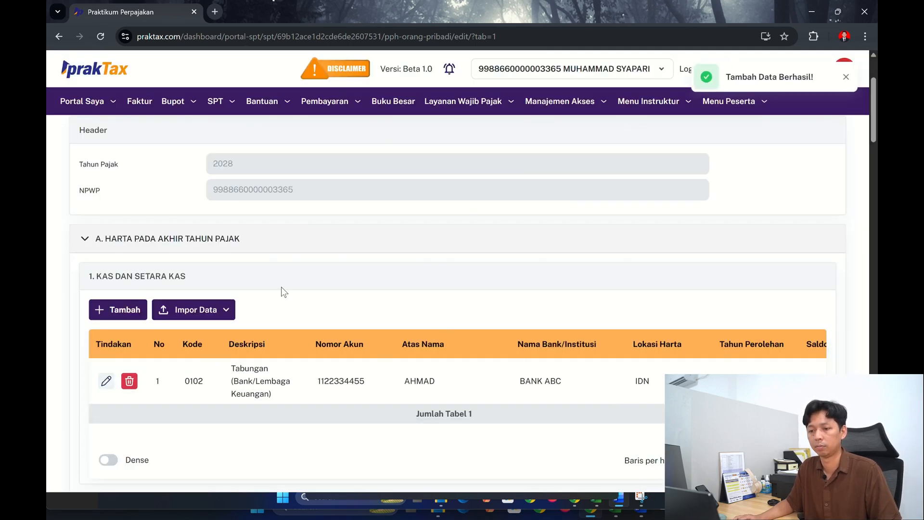
- Check Harta Bergerak on the workbook's L 1.1 sheet and start the matching L1 entry with code 0403 - Mobil Penumpang
scroll(137, 250, down, 5)
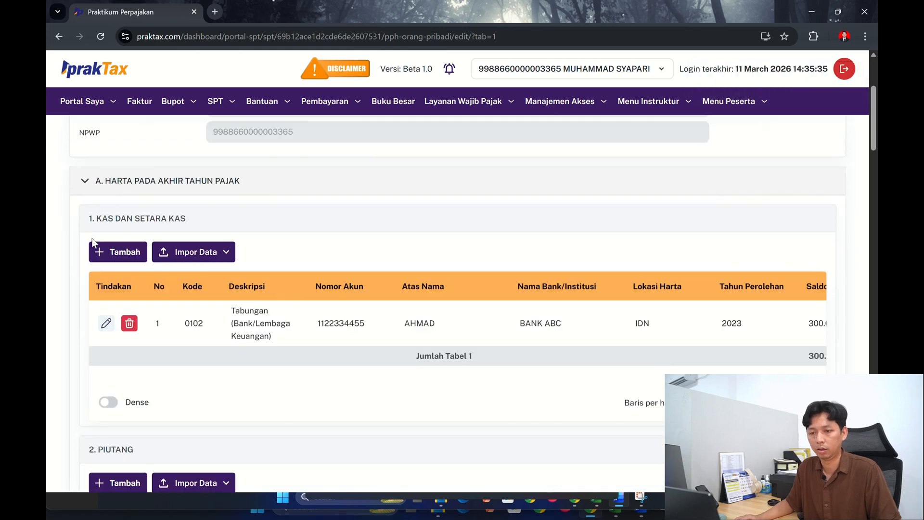
scroll(250, 310, down, 8)
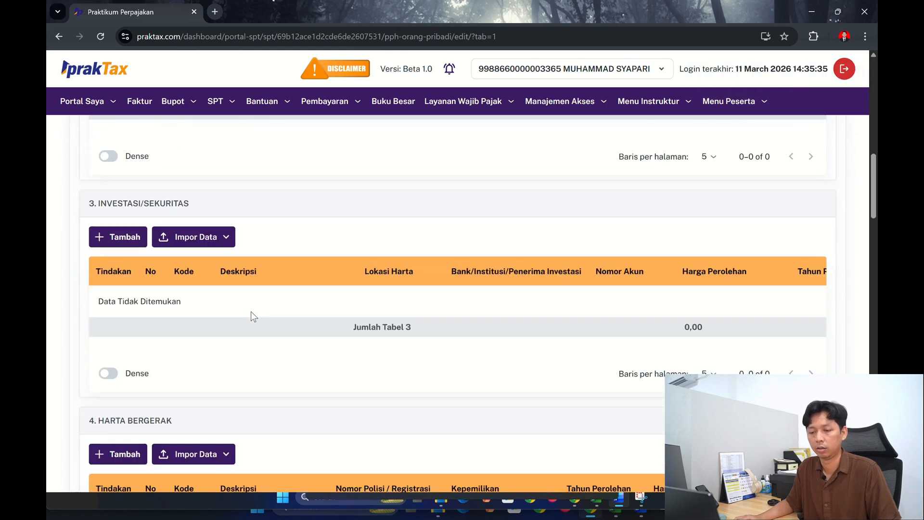
scroll(250, 311, down, 3)
key(alt+Tab)
scroll(310, 316, down, 6)
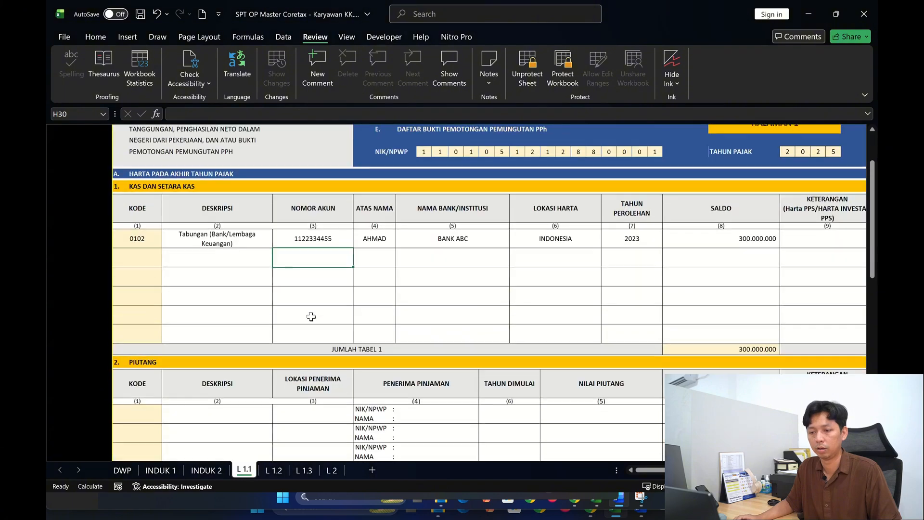
scroll(311, 316, down, 6)
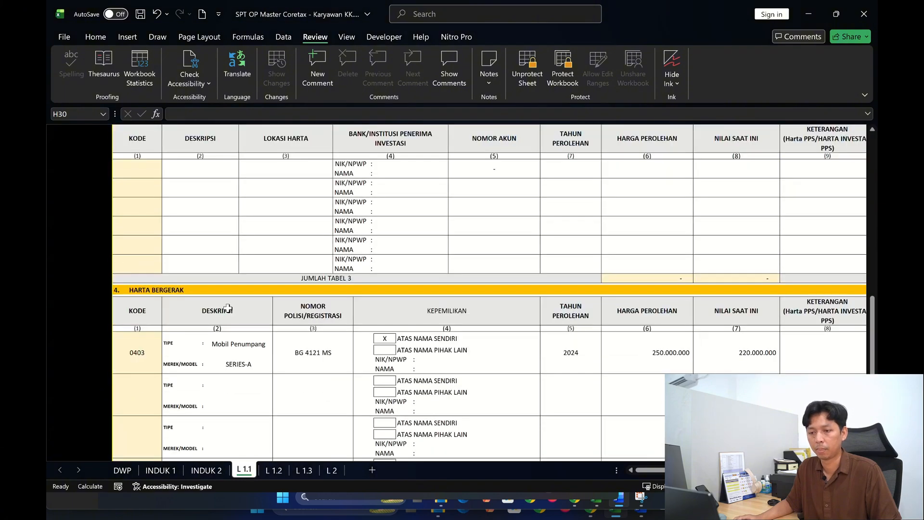
key(alt+Tab)
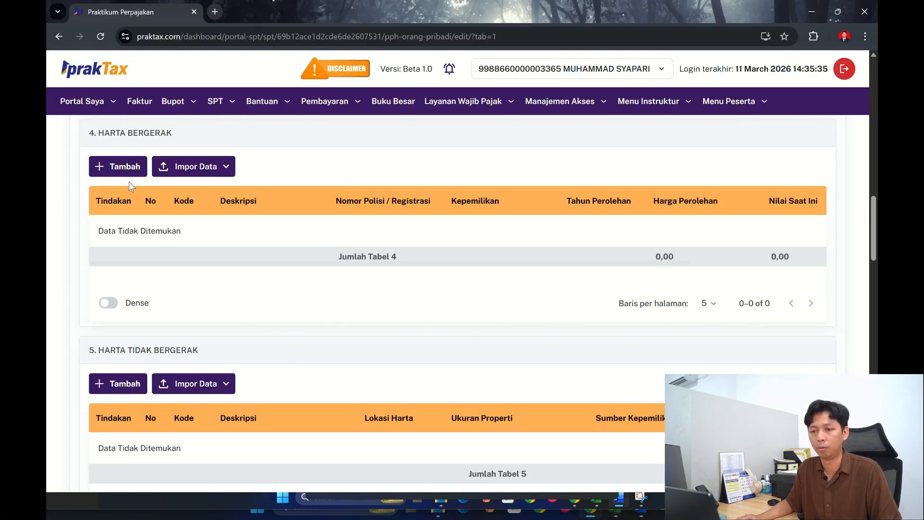
click(123, 171)
click(494, 151)
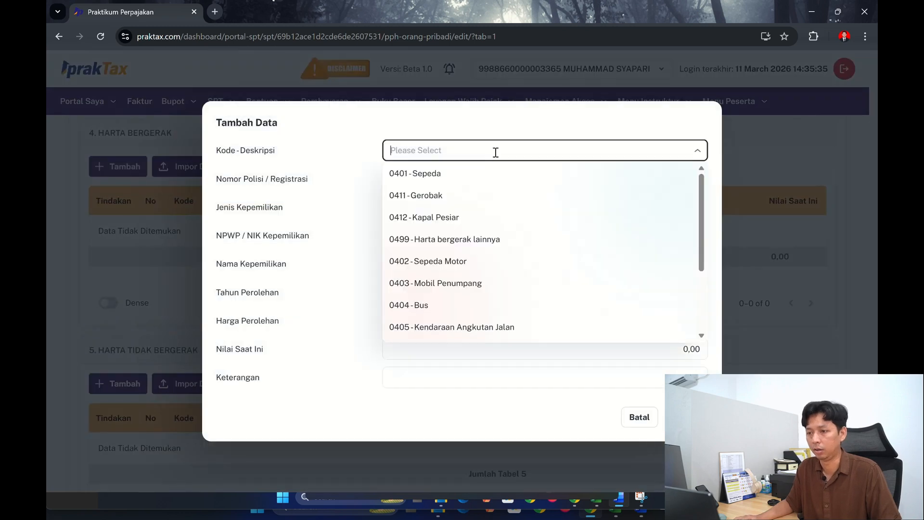
click(456, 282)
click(423, 171)
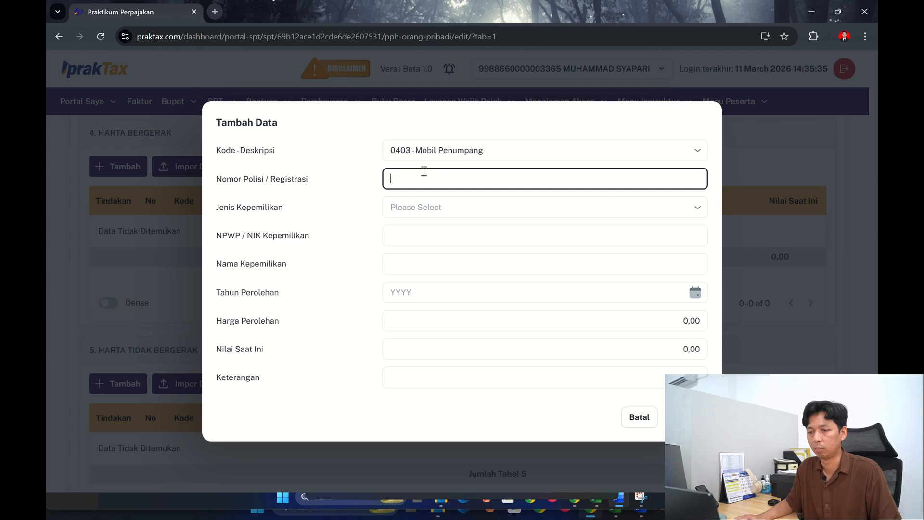
- Enter the car's registration number from the workbook's Harta Bergerak table in Nomor Polisi / Registrasi
key(alt+Tab)
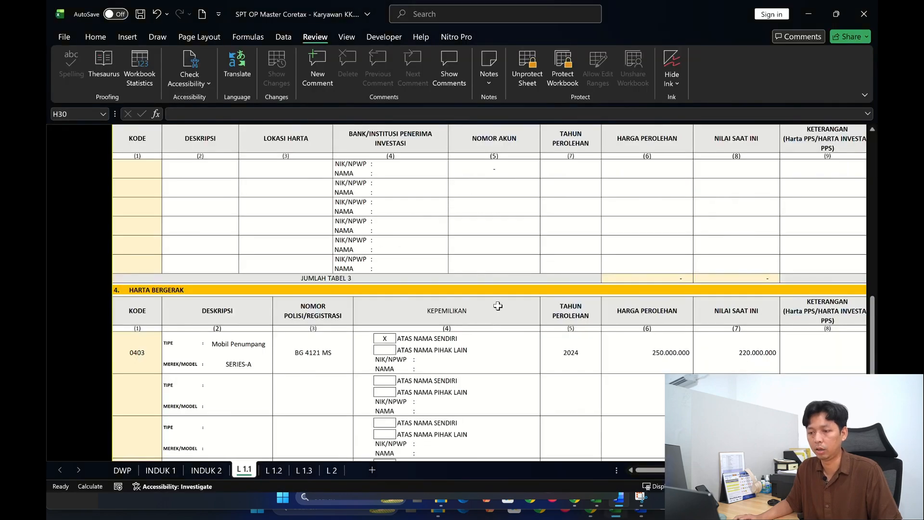
key(alt+Tab)
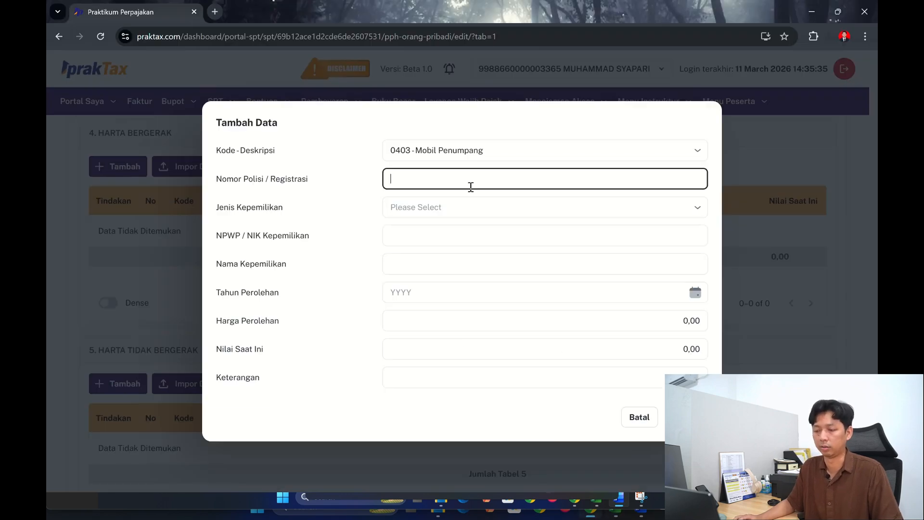
text(BG)
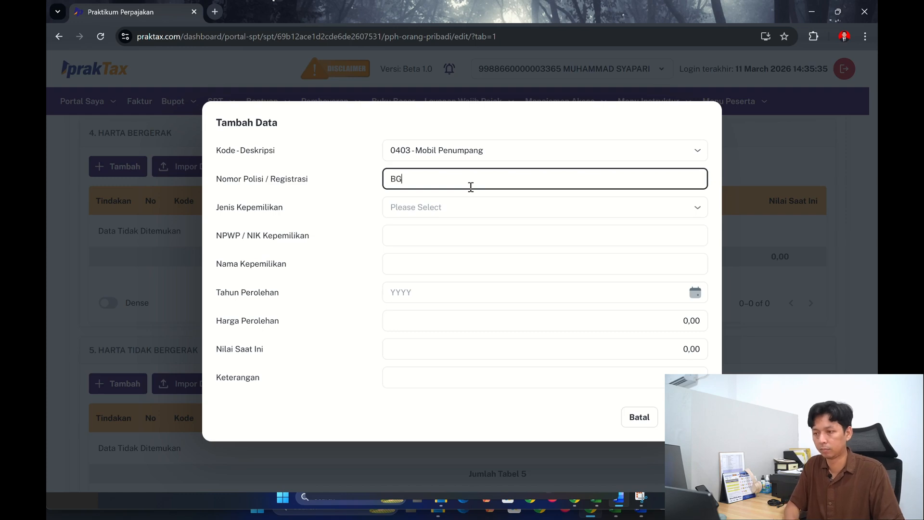
text( 41)
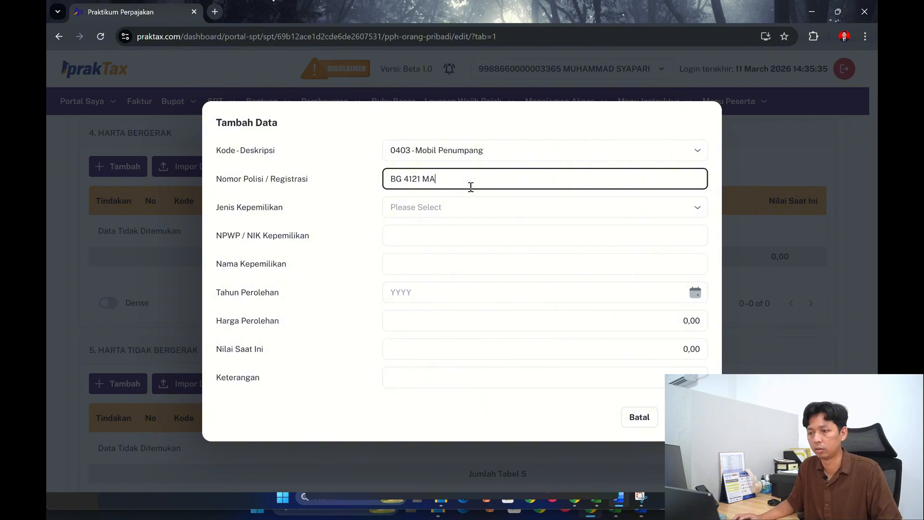
text(21 MA)
key(BackSpace)
text(S)
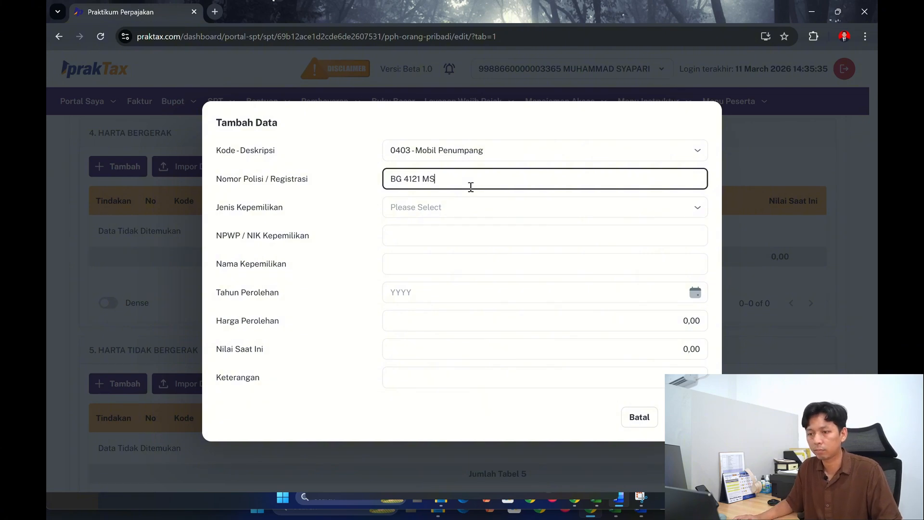
- Set the car entry's Jenis Kepemilikan to Atas Nama Sendiri and its Tahun Perolehan to 2024, following the workbook
click(468, 204)
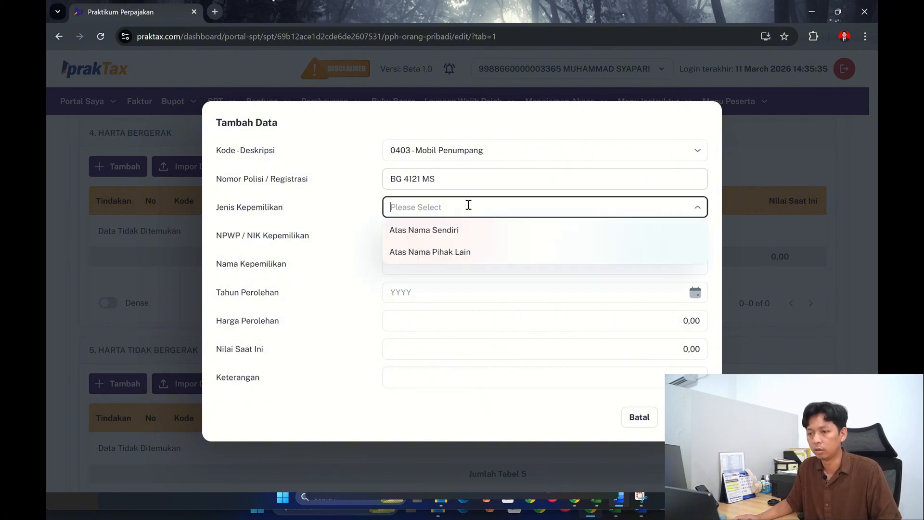
click(459, 230)
click(406, 288)
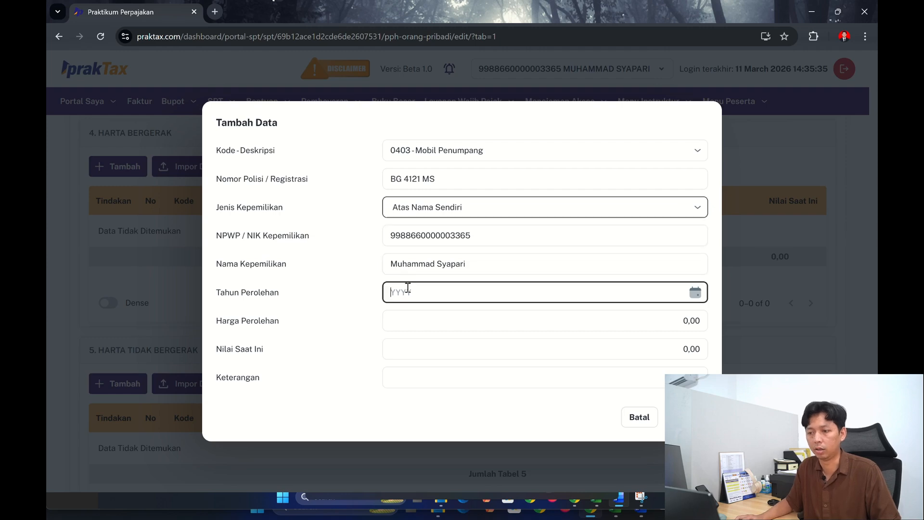
key(alt+Tab)
key(alt+Tab)
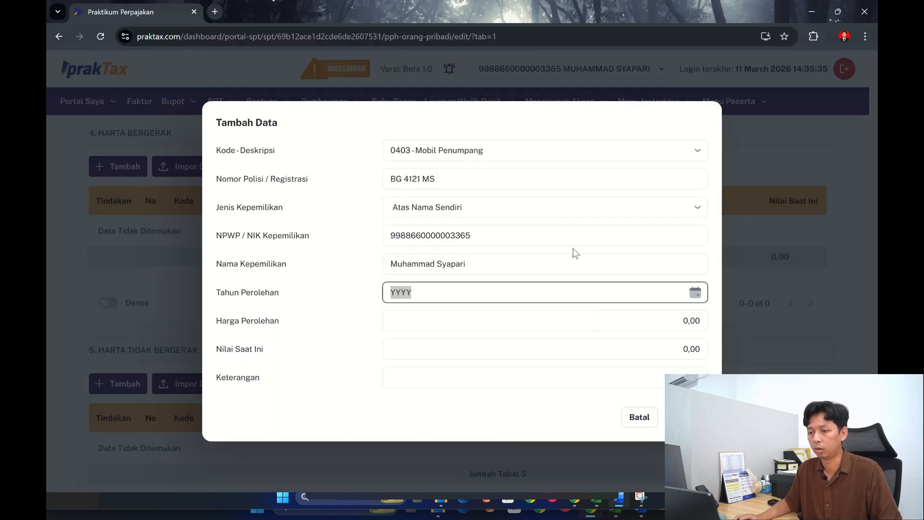
text(2024)
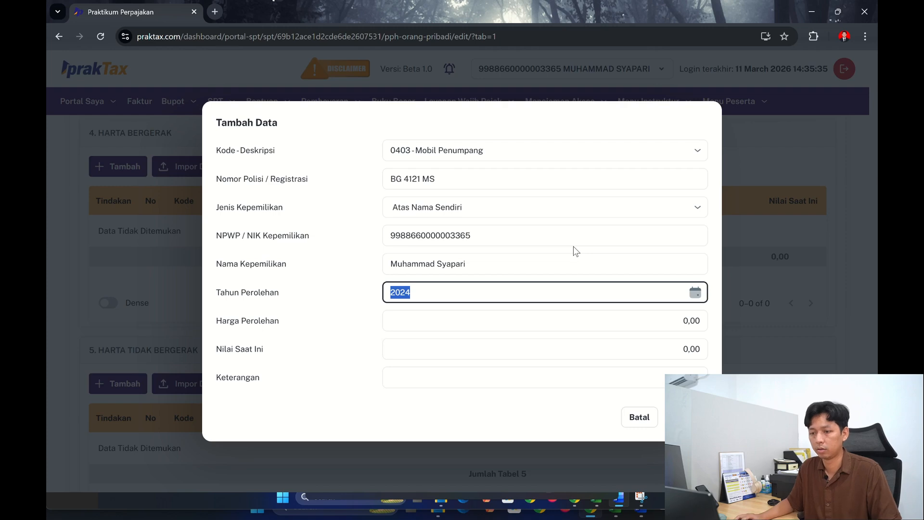
- Set the car entry's Harga Perolehan to 250.000.000, following the workbook
click(565, 324)
key(alt+Tab)
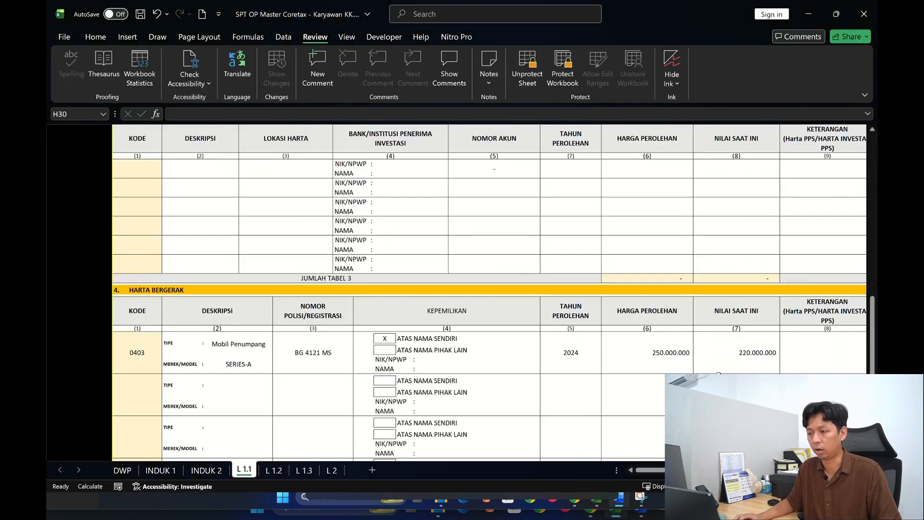
key(alt+Tab)
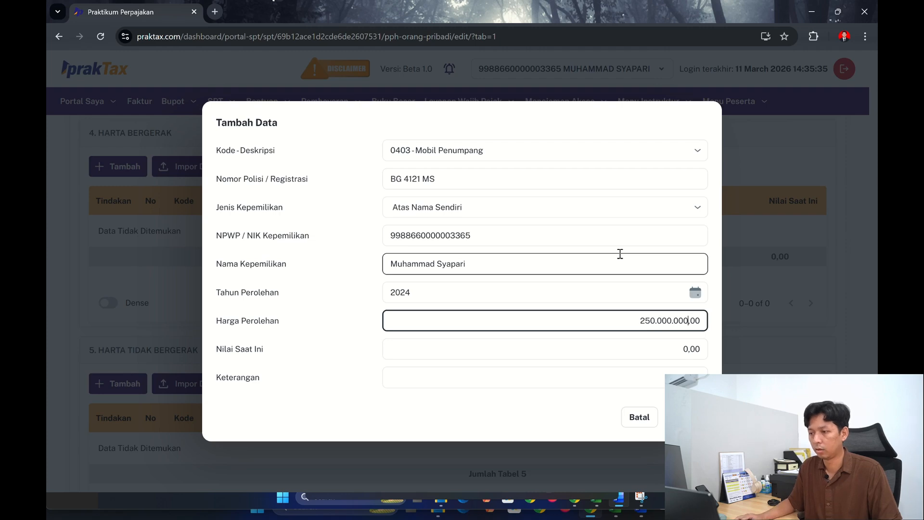
- Set the car entry's Nilai Saat Ini to 220.000.000 from the workbook, leave Keterangan empty, and save the entry
click(642, 348)
key(alt+Tab)
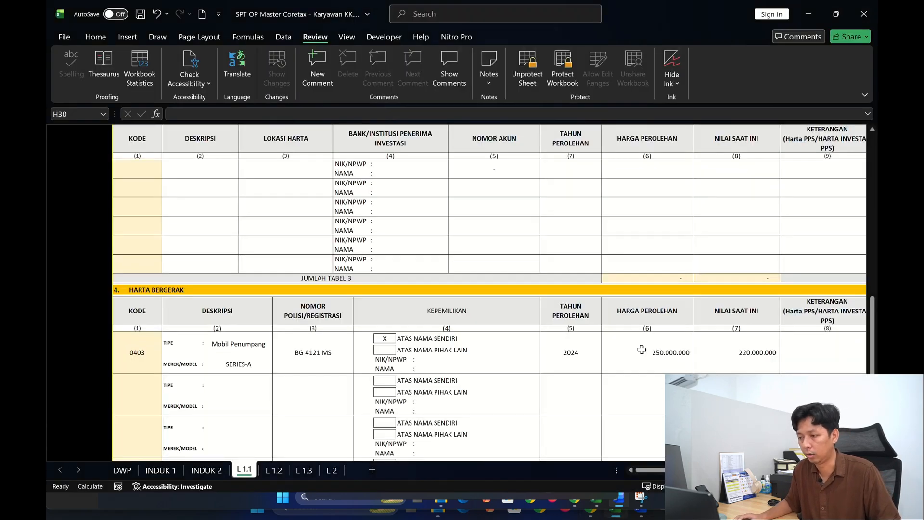
key(alt+Tab)
text(220.)
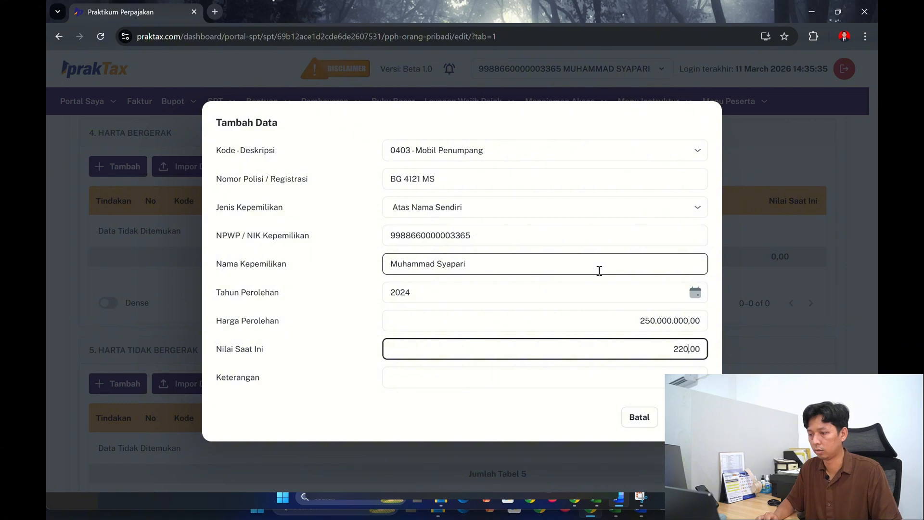
text(000.000)
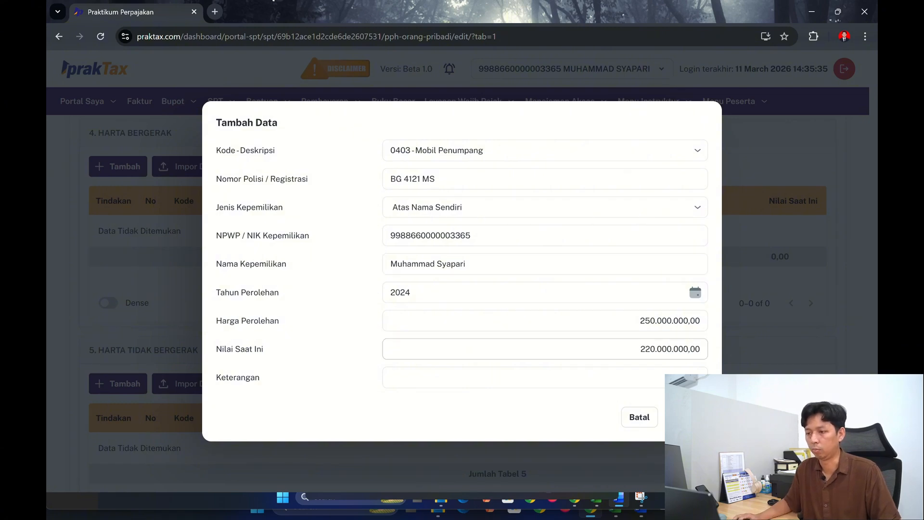
click(686, 417)
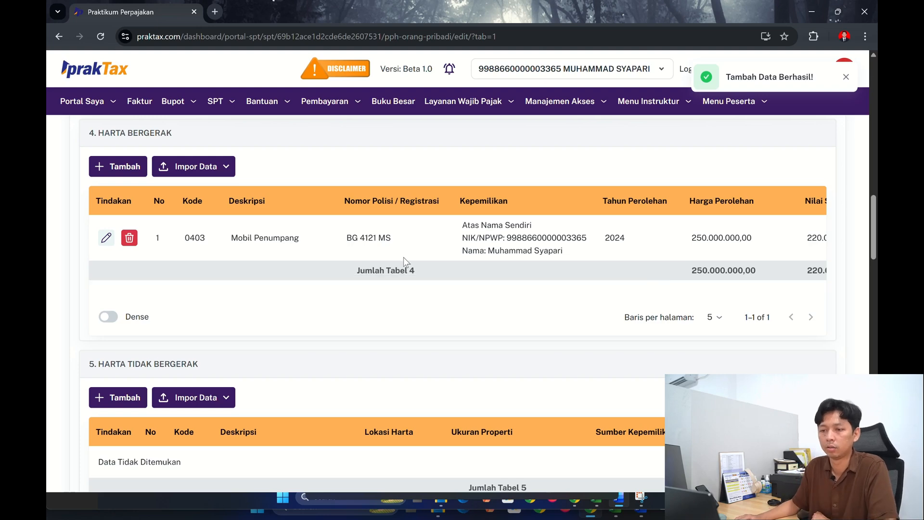
- Start a new entry in section C, Daftar Anggota Keluarga Yang Menjadi Tanggungan
scroll(403, 257, down, 8)
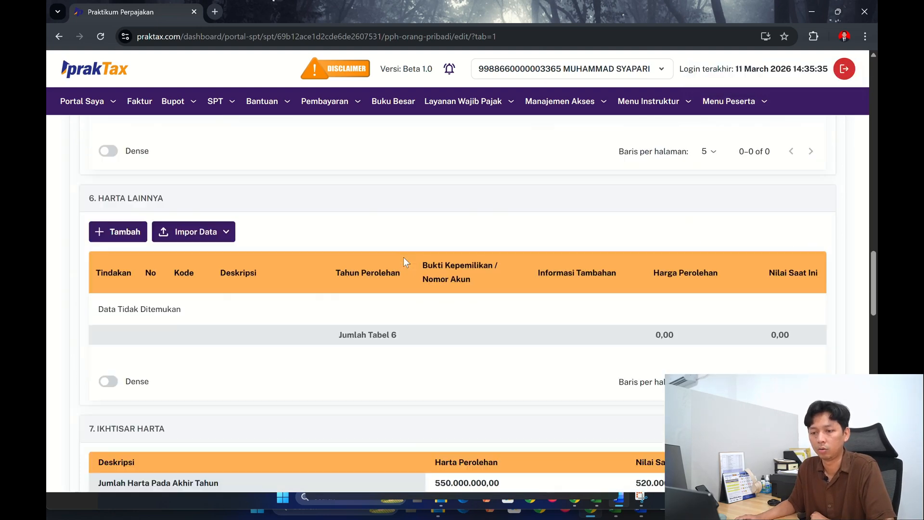
scroll(403, 257, down, 3)
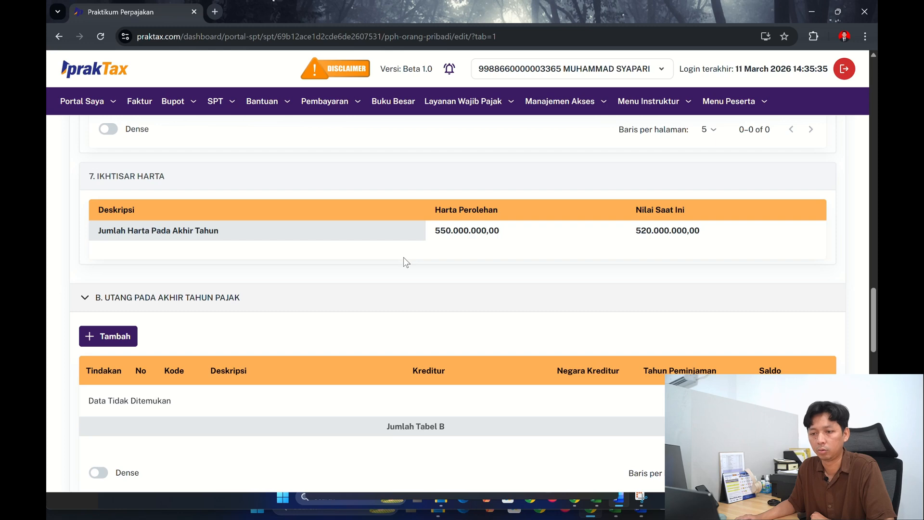
scroll(403, 257, down, 1)
scroll(406, 263, down, 2)
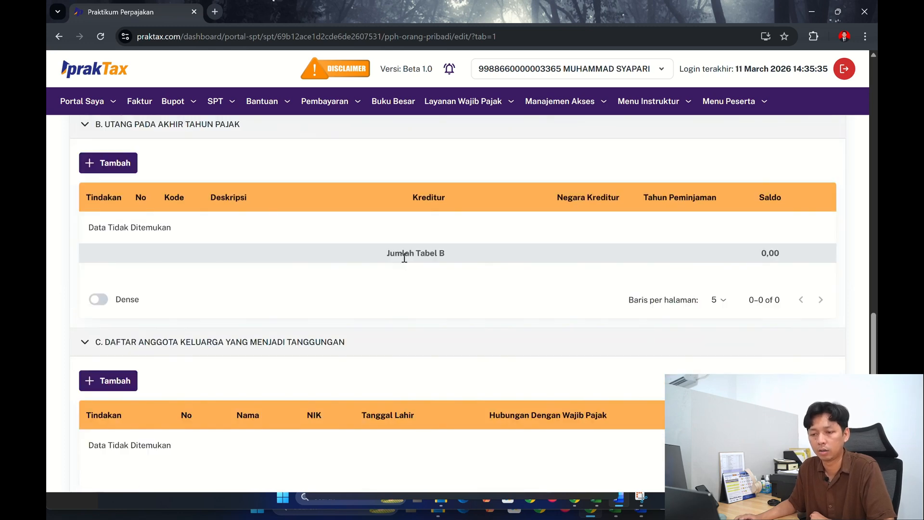
scroll(175, 352, down, 1)
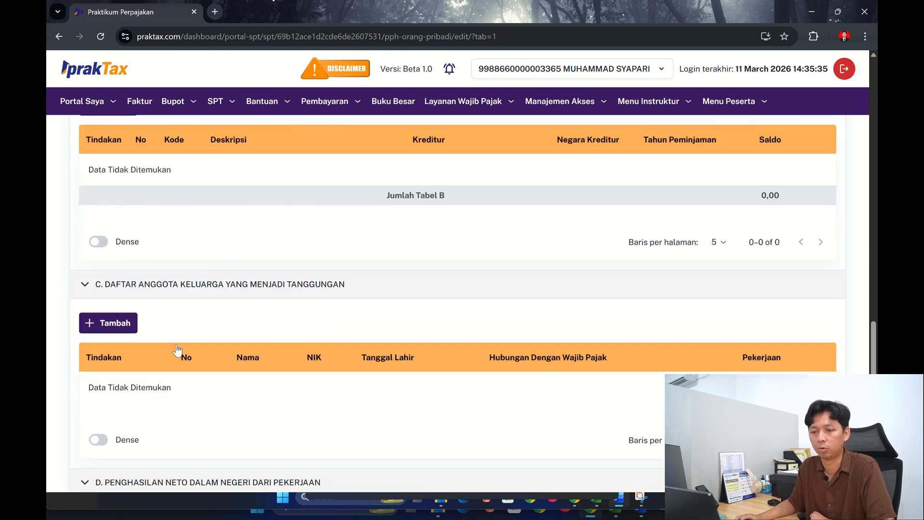
click(99, 327)
click(424, 208)
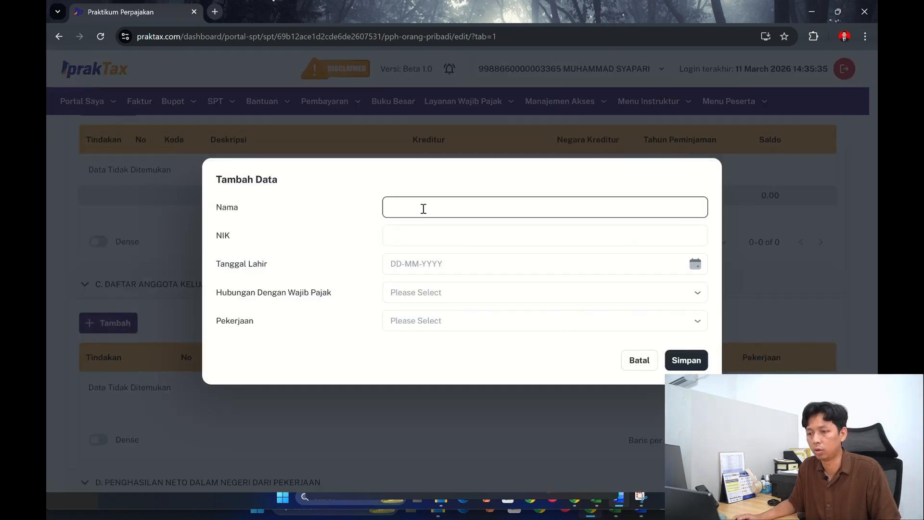
click(87, 360)
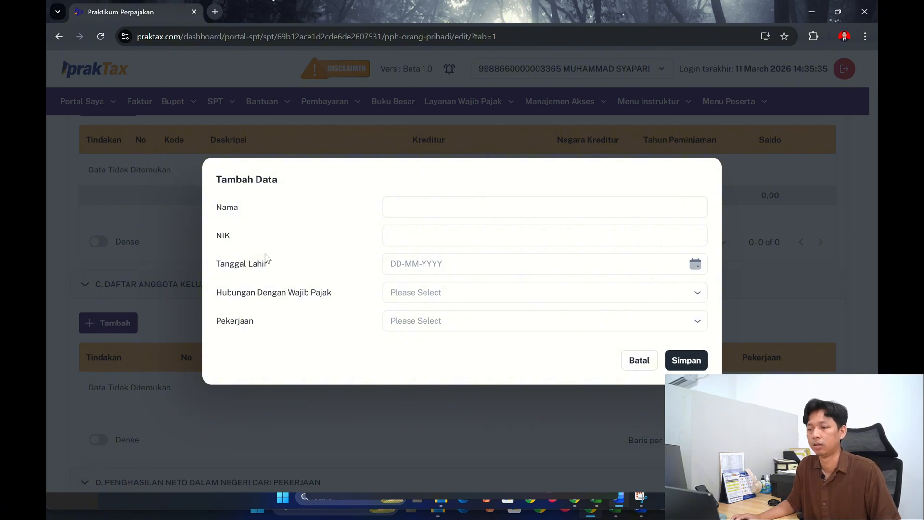
click(596, 207)
- Check the family dependants on the workbook's L 1.3 sheet and enter the first dependant's name in Nama
key(alt+Tab)
scroll(541, 288, up, 15)
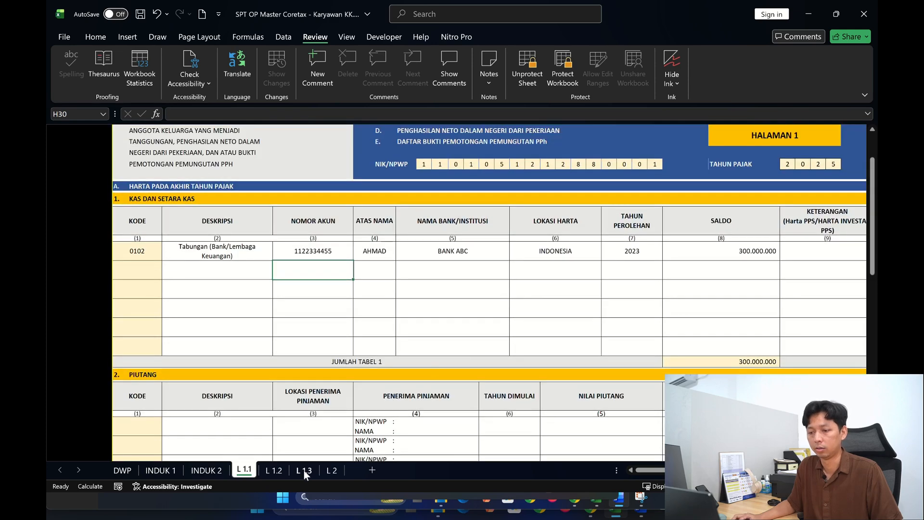
click(304, 469)
drag(704, 471, 649, 475)
key(alt+Tab)
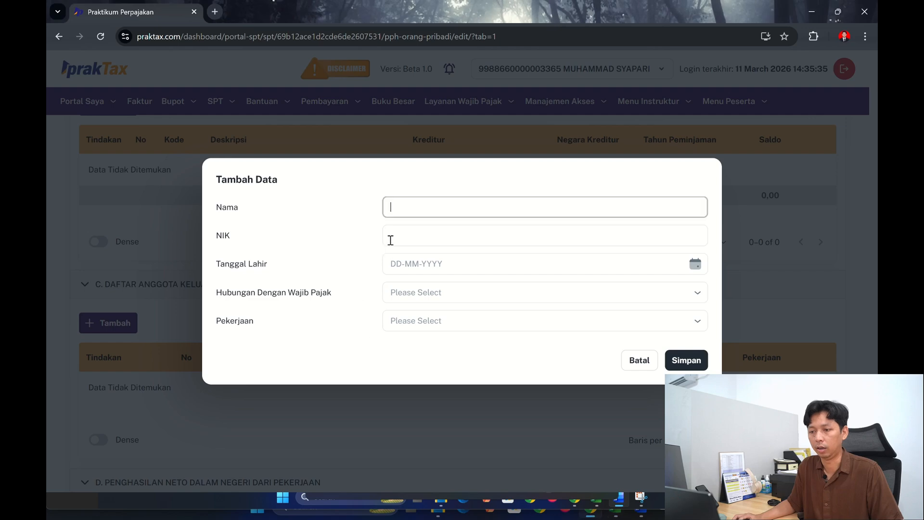
click(409, 214)
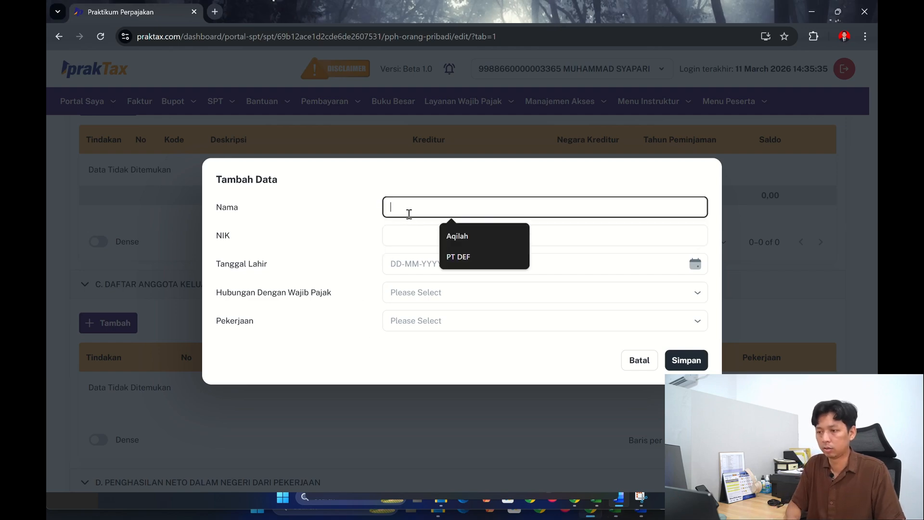
click(457, 241)
- Copy the first dependant's NIK from the workbook's L 1.3 sheet into the entry's NIK field
key(alt+Tab)
key(alt+Tab)
key(alt+Tab)
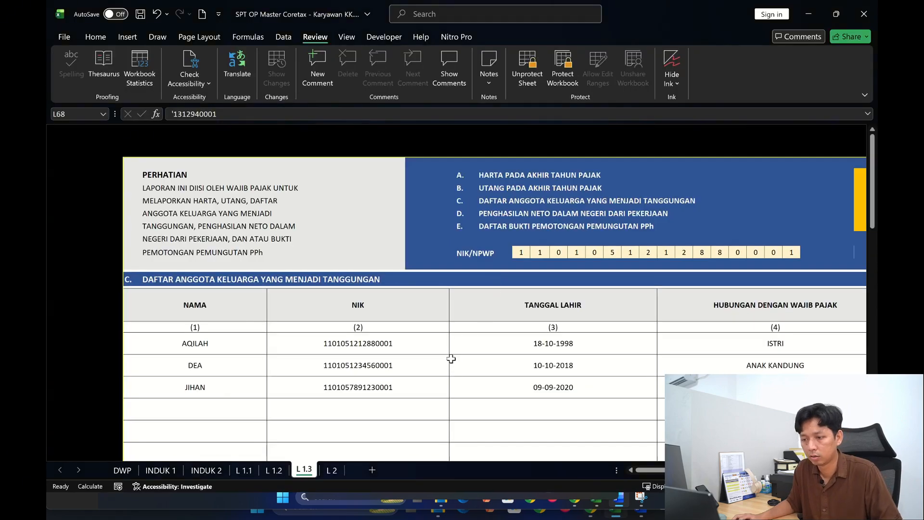
key(alt+Tab)
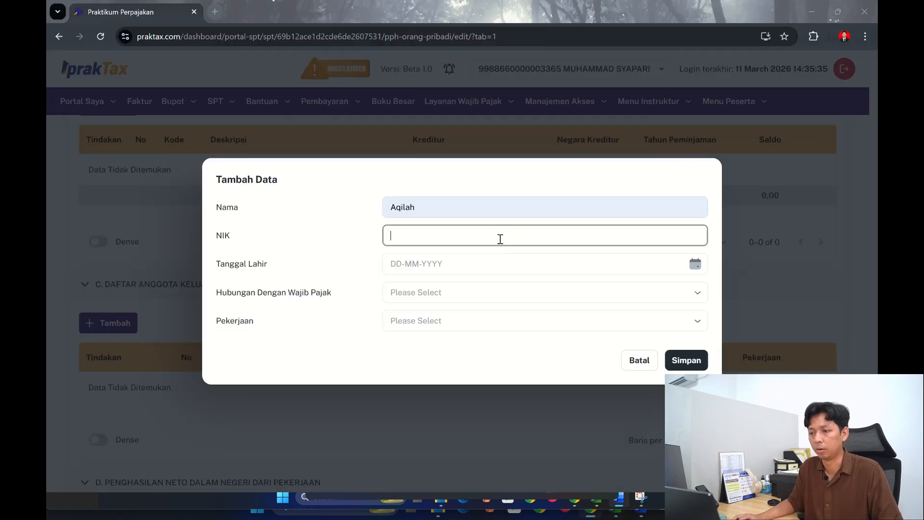
click(500, 236)
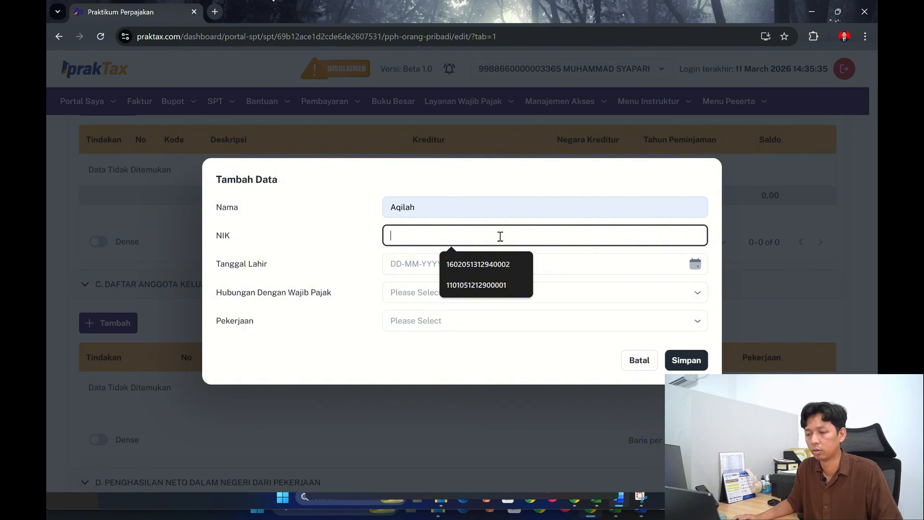
key(alt+Tab)
click(358, 343)
drag(243, 114, 173, 118)
key(ctrl+c)
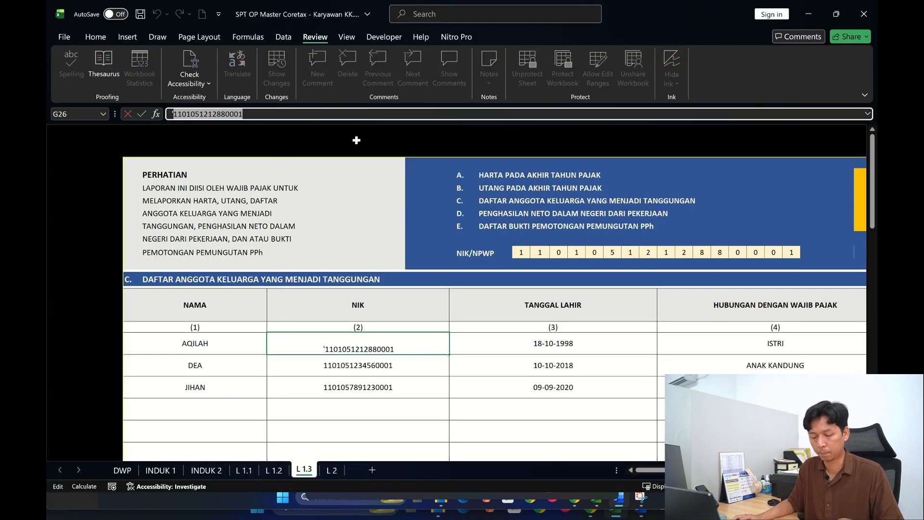
key(alt+Tab)
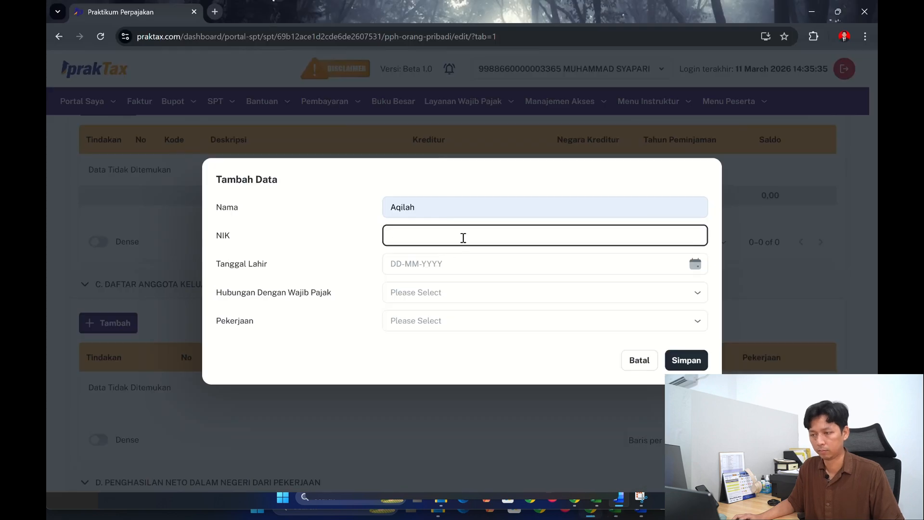
key(ctrl+v)
- Enter the first dependant's date of birth from the workbook in Tanggal Lahir and set Hubungan Dengan Wajib Pajak to Istri
click(458, 260)
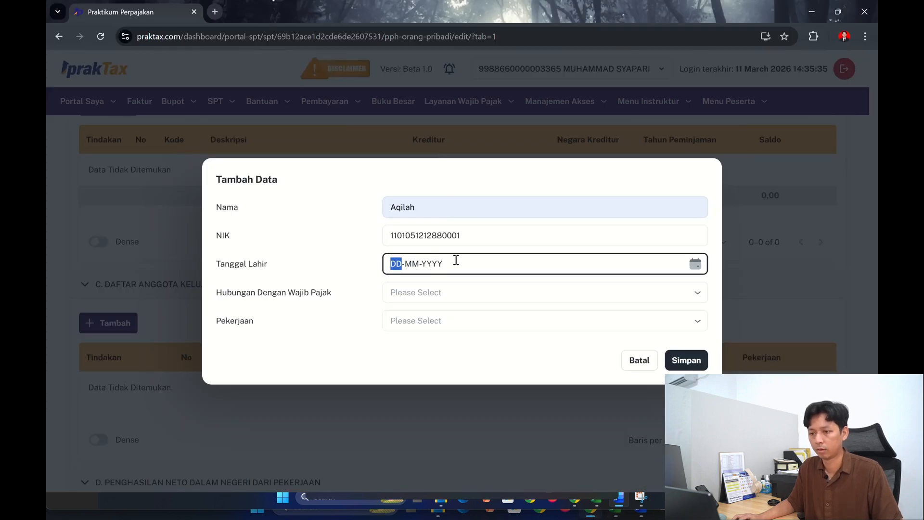
key(alt+Tab)
key(alt+Tab)
key(alt+Tab)
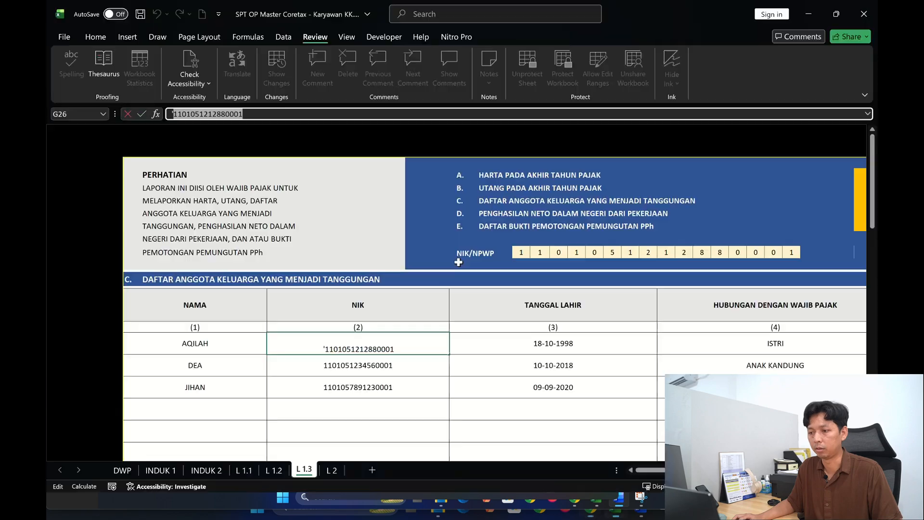
key(alt+Tab)
text(1)
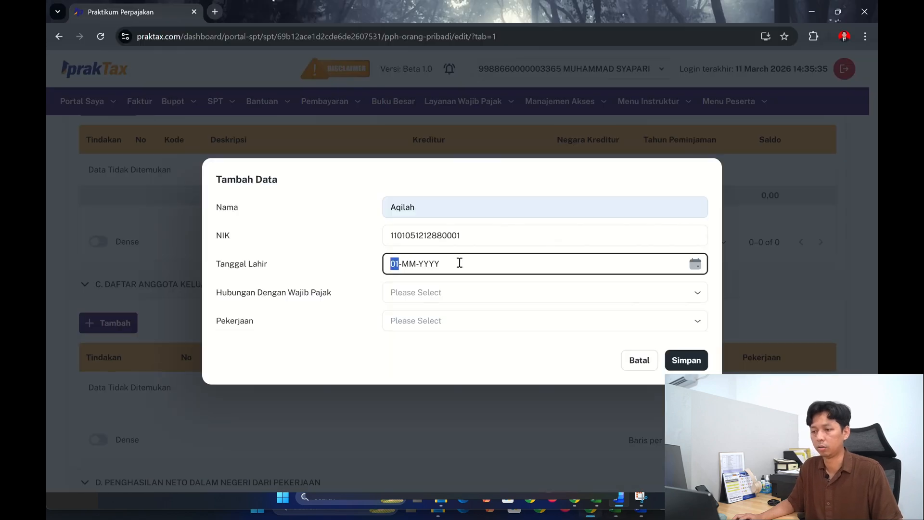
text(8-)
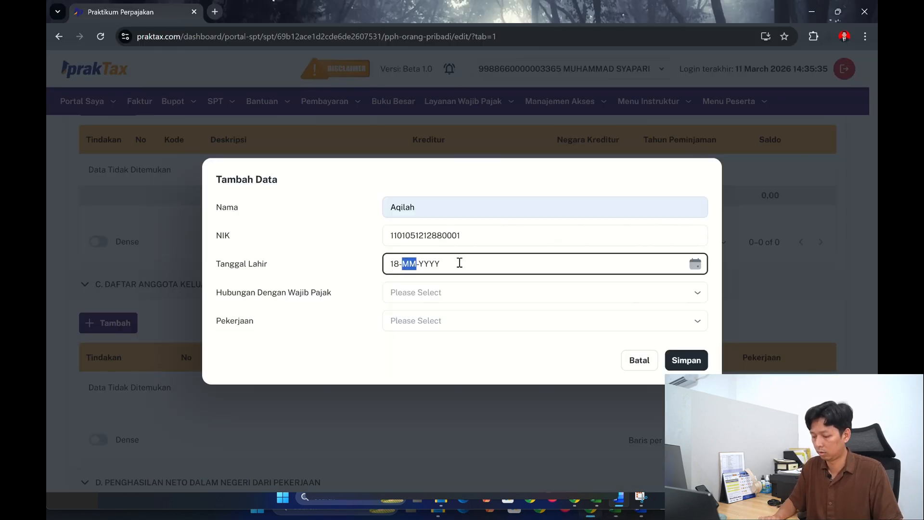
text(10-1998)
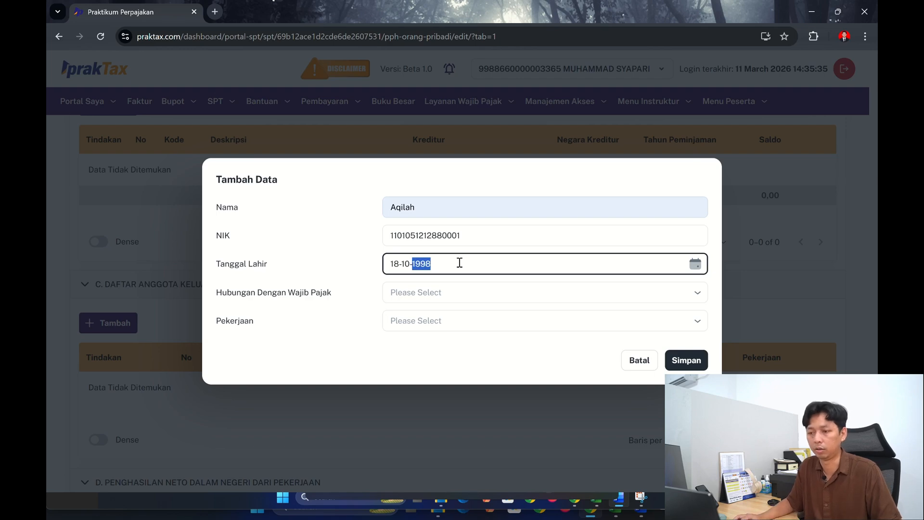
click(457, 291)
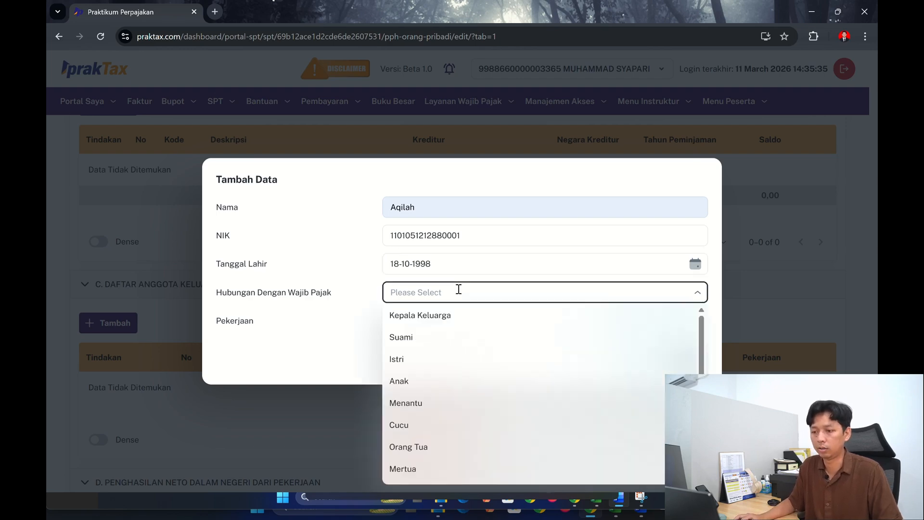
click(444, 358)
- Check the first dependant's occupation in the workbook, set Pekerjaan to Karyawan $Wasta, and save the entry
click(451, 322)
key(alt+Tab)
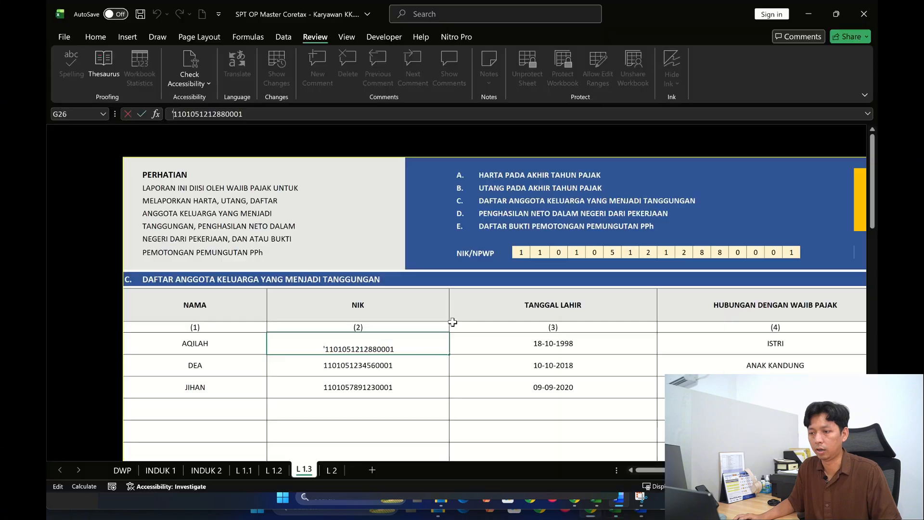
scroll(481, 312, right, 5)
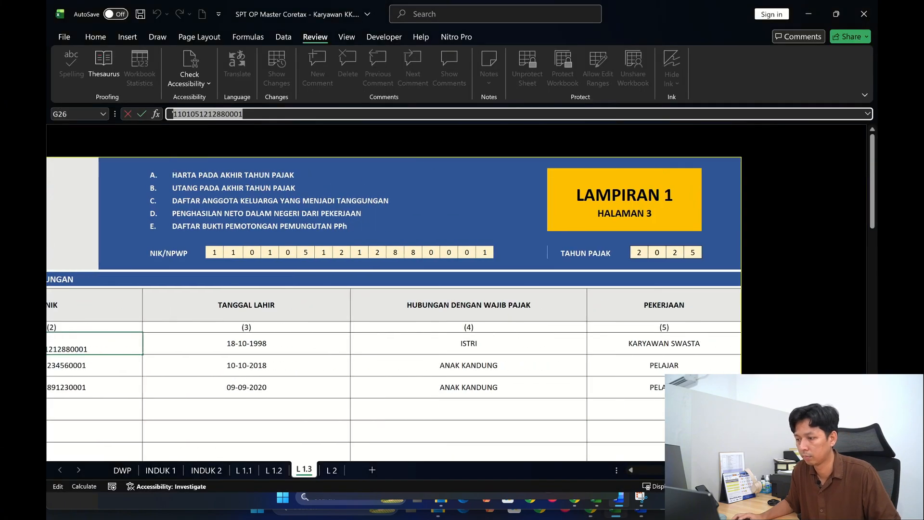
key(alt+Tab)
click(408, 321)
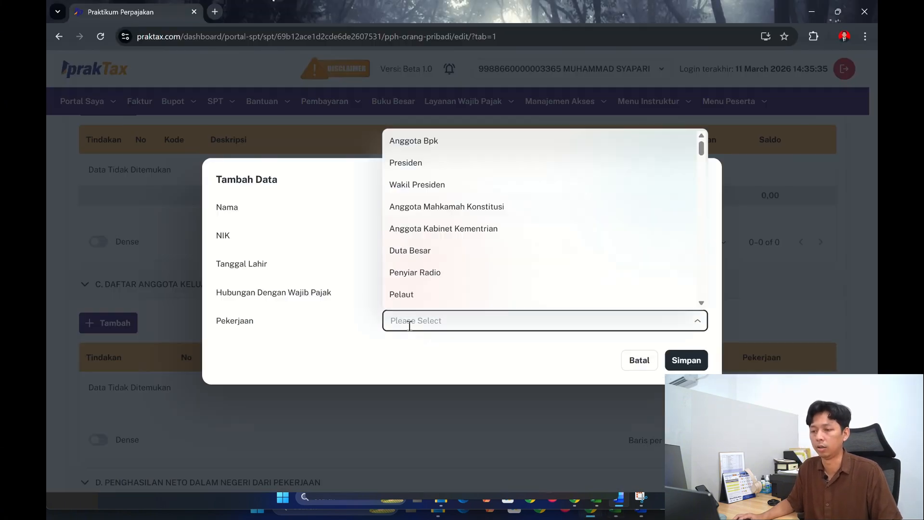
text(KA)
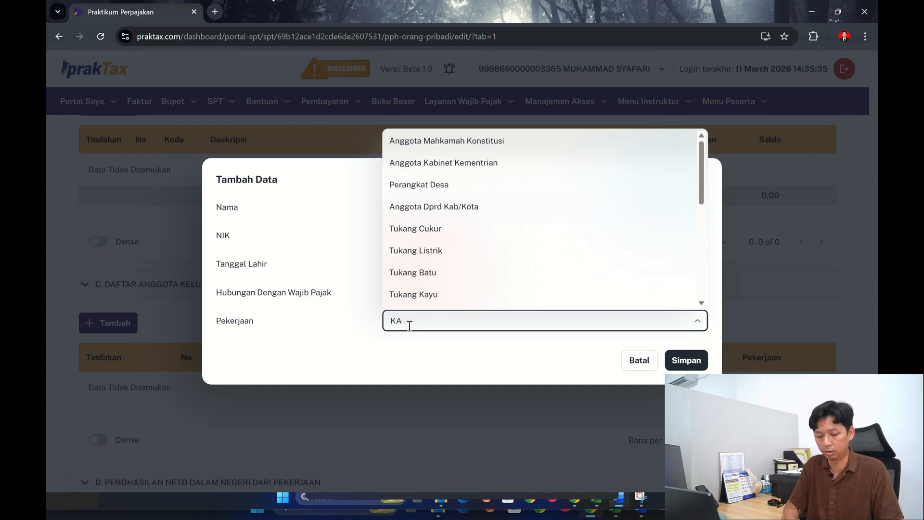
text(R)
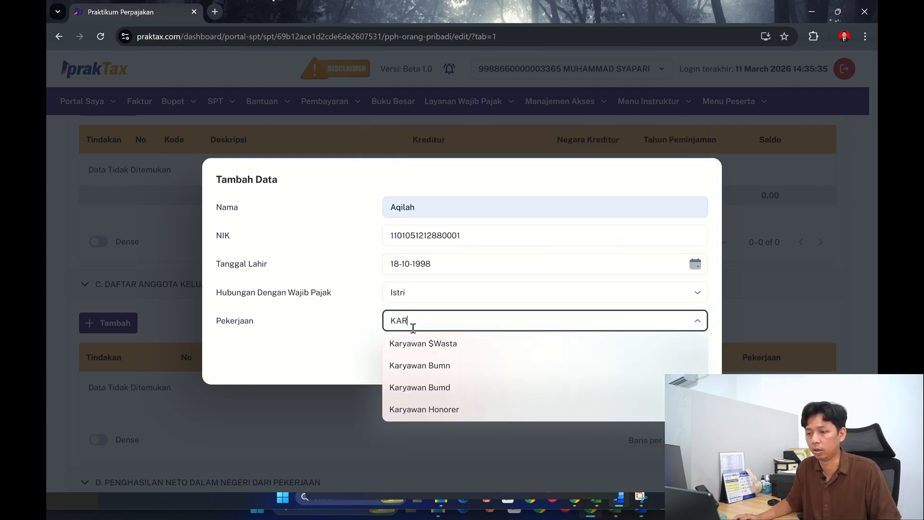
click(465, 345)
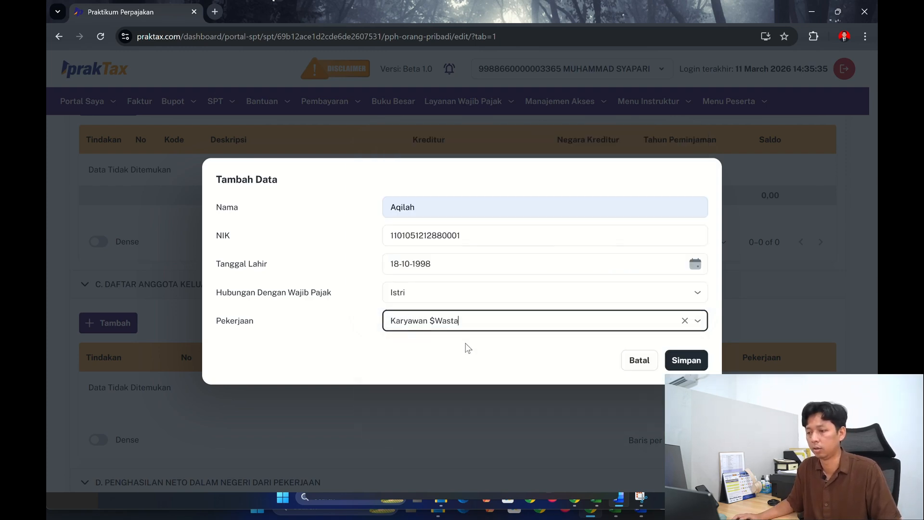
click(703, 364)
- Start a second entry in section C and enter the second dependant's name from the workbook in Nama
scroll(250, 342, down, 1)
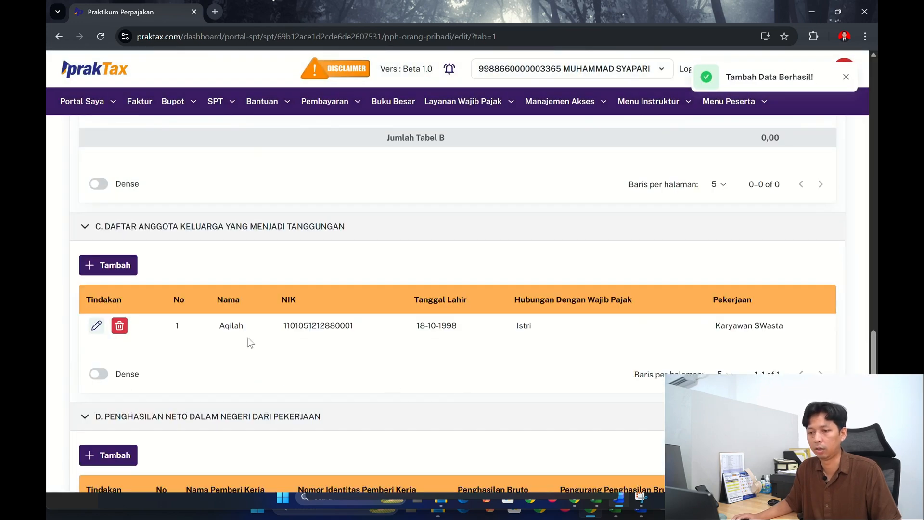
click(121, 267)
click(418, 212)
key(alt+Tab)
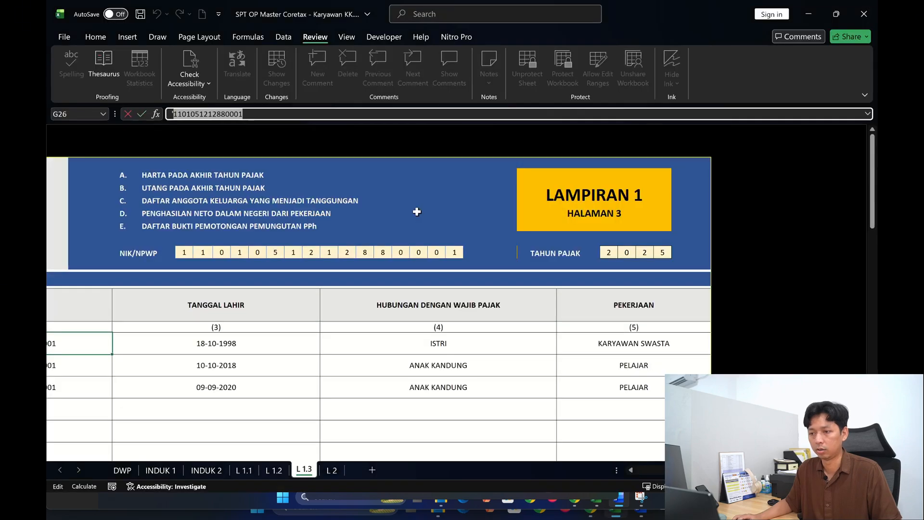
scroll(366, 308, left, 5)
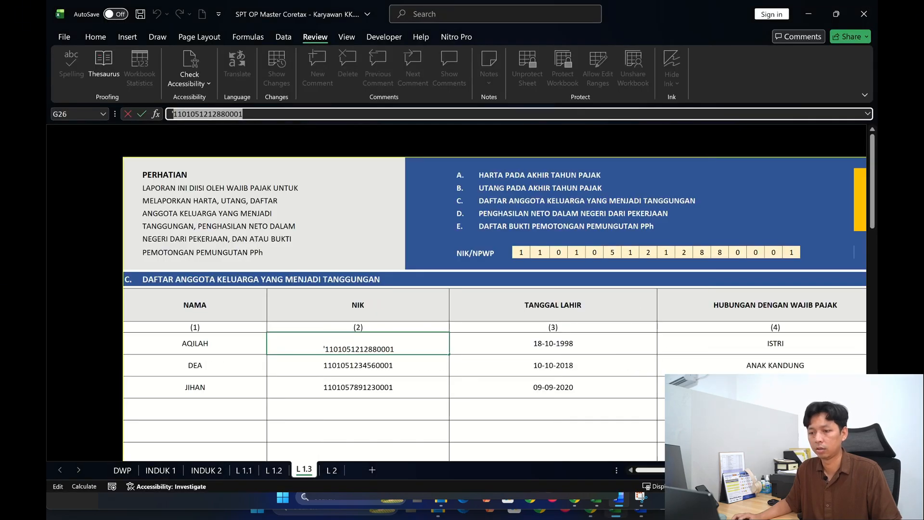
click(220, 366)
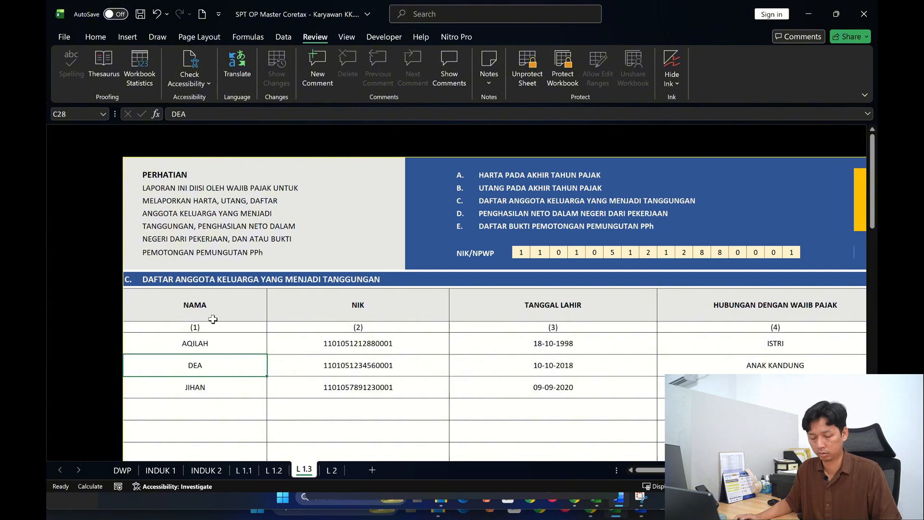
key(alt+Tab)
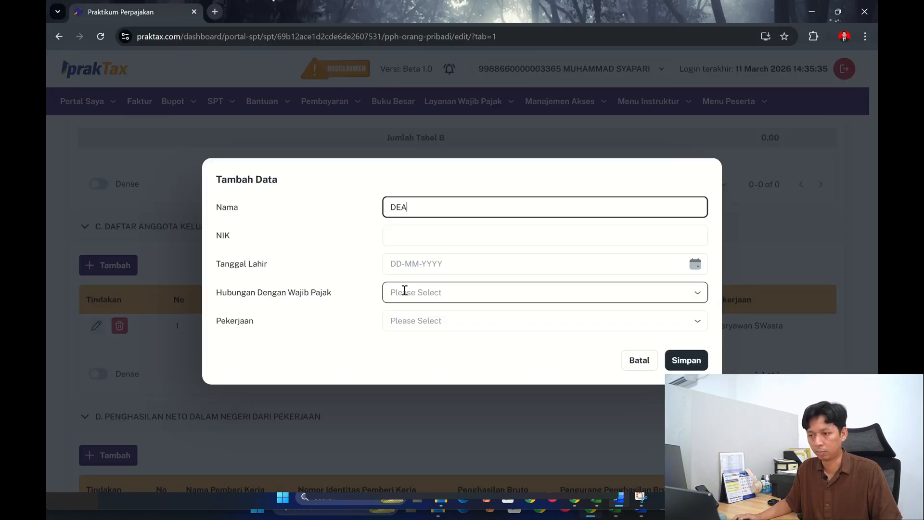
- Copy the second dependant's NIK from the workbook's L 1.3 sheet into the entry's NIK field
click(414, 235)
key(alt+Tab)
click(313, 381)
click(318, 369)
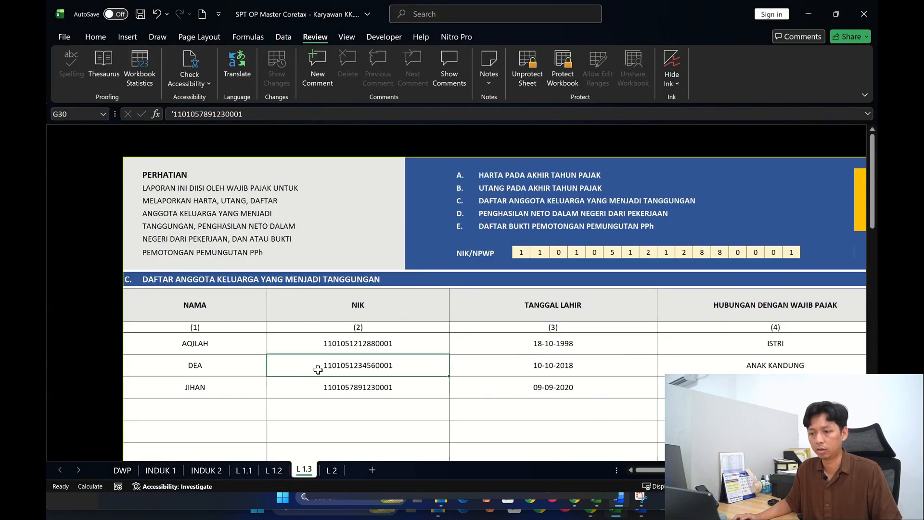
click(256, 111)
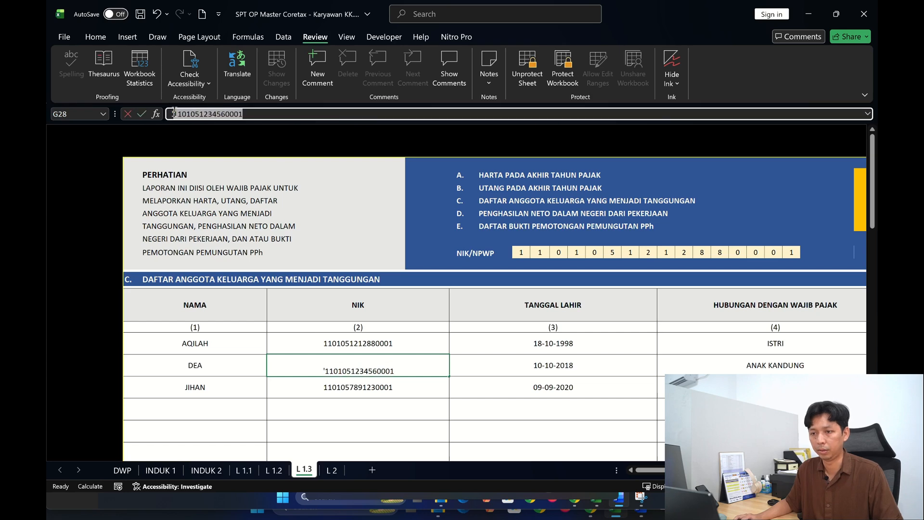
key(alt+Tab)
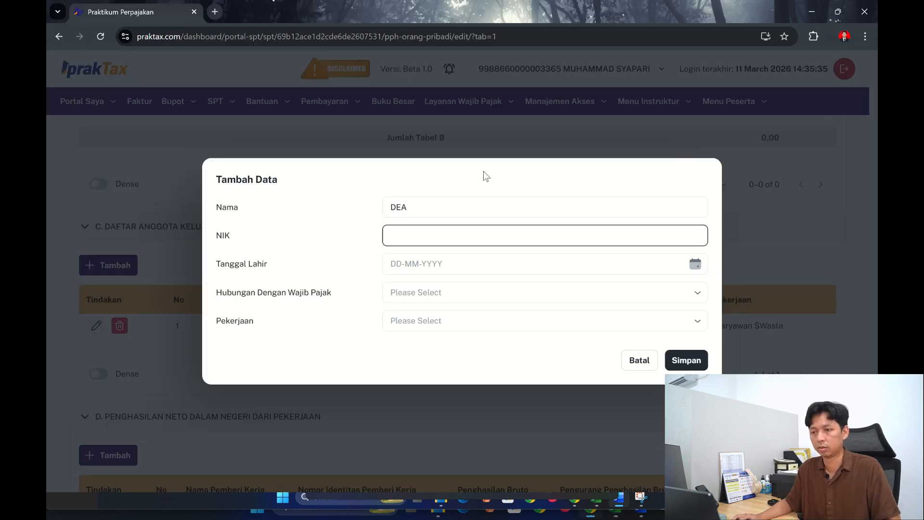
click(455, 236)
key(ctrl+v)
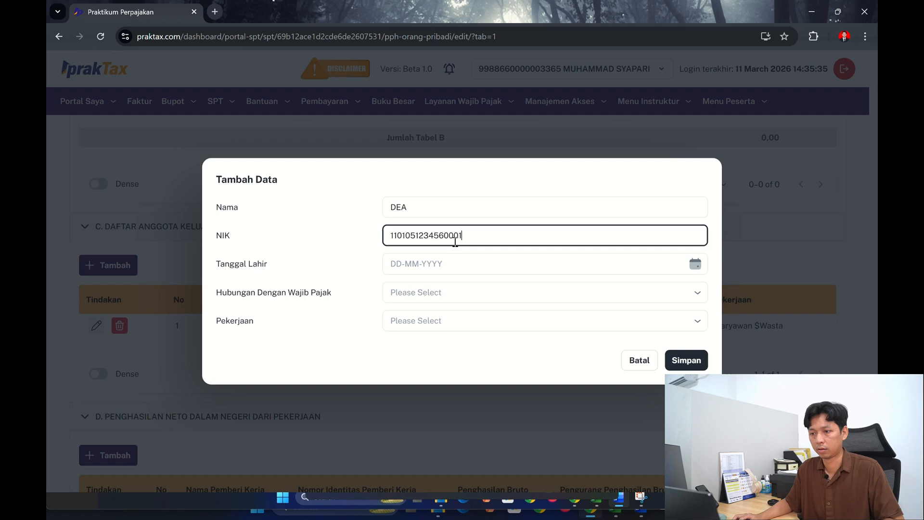
- Enter the second dependant's date of birth from the workbook in Tanggal Lahir and set Hubungan Dengan Wajib Pajak to Anak
click(454, 271)
key(alt+Tab)
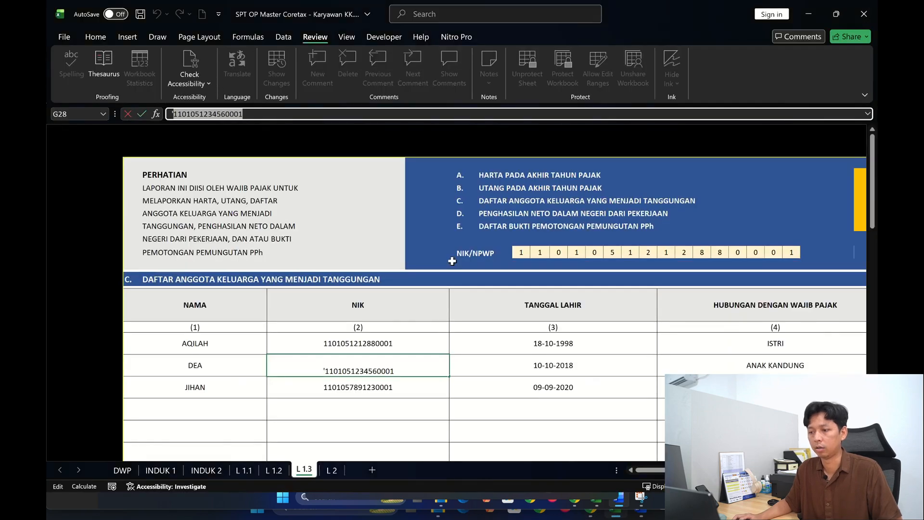
key(alt+Tab)
text(10102)
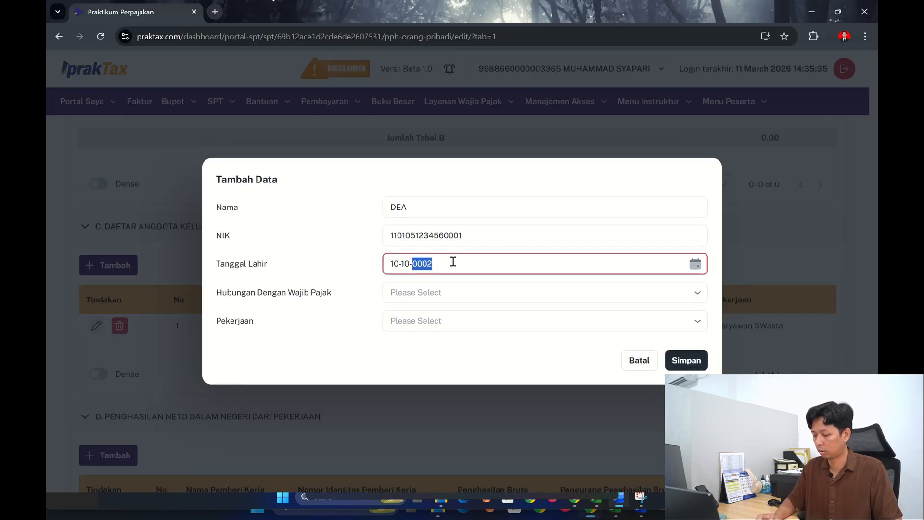
key(alt+Tab)
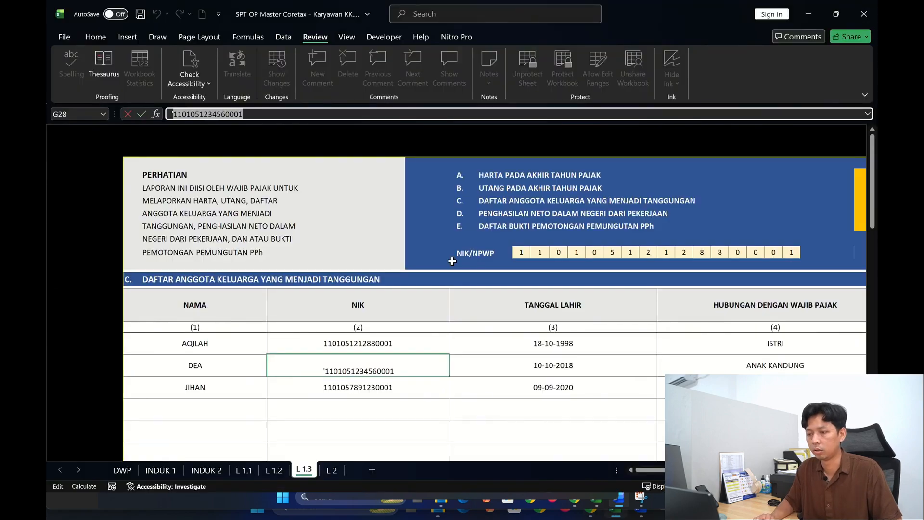
key(alt+Tab)
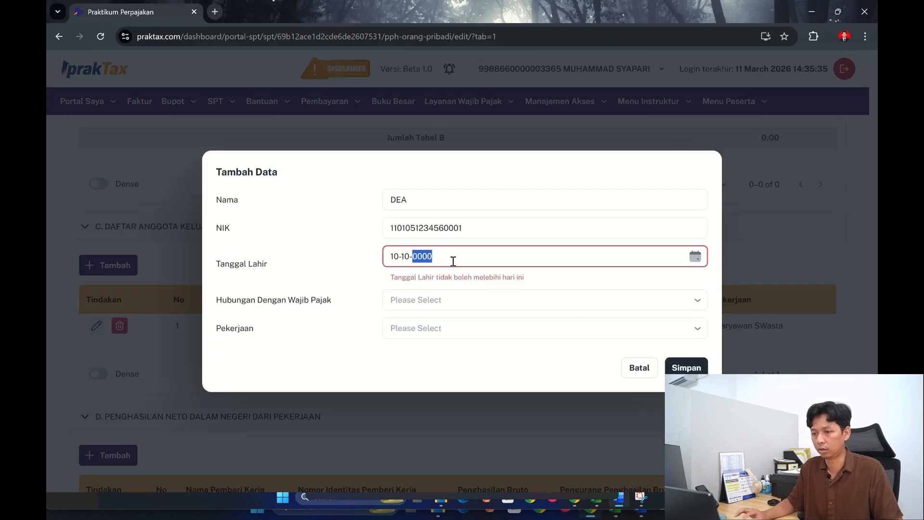
text(2018)
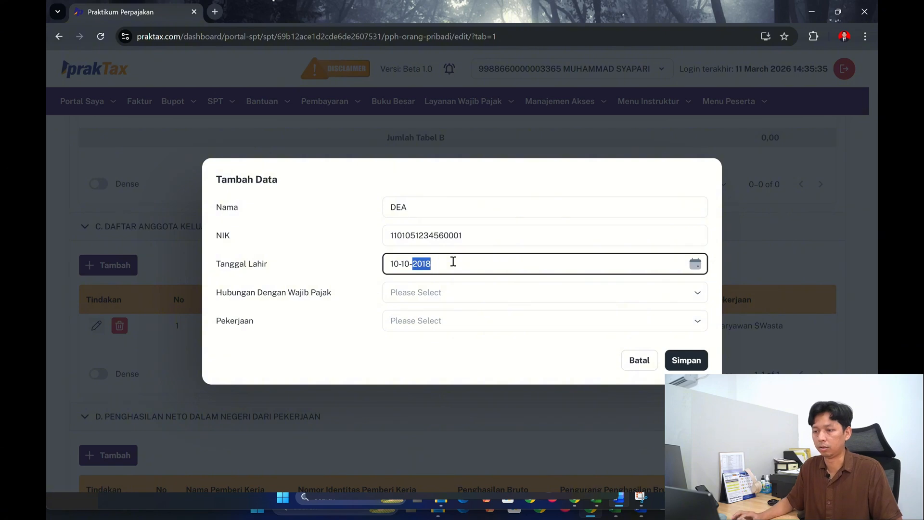
click(449, 290)
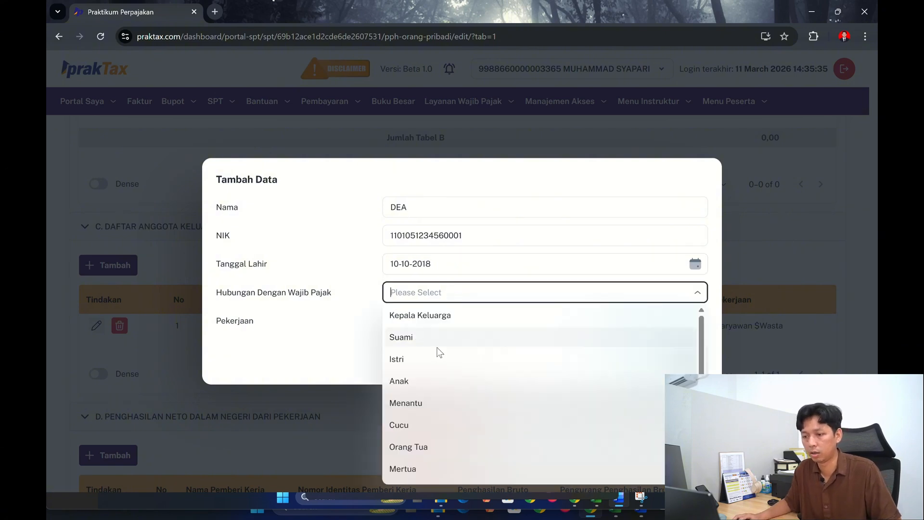
click(432, 385)
- Check the second dependant's occupation in the workbook, set Pekerjaan to Pelajar/Mahasiswa, and save the entry
click(448, 325)
key(alt+Tab)
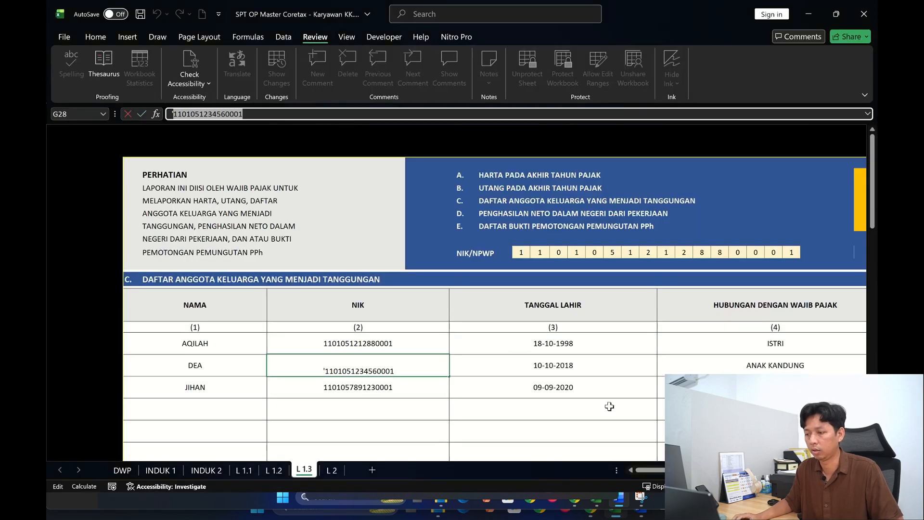
scroll(456, 299, right, 3)
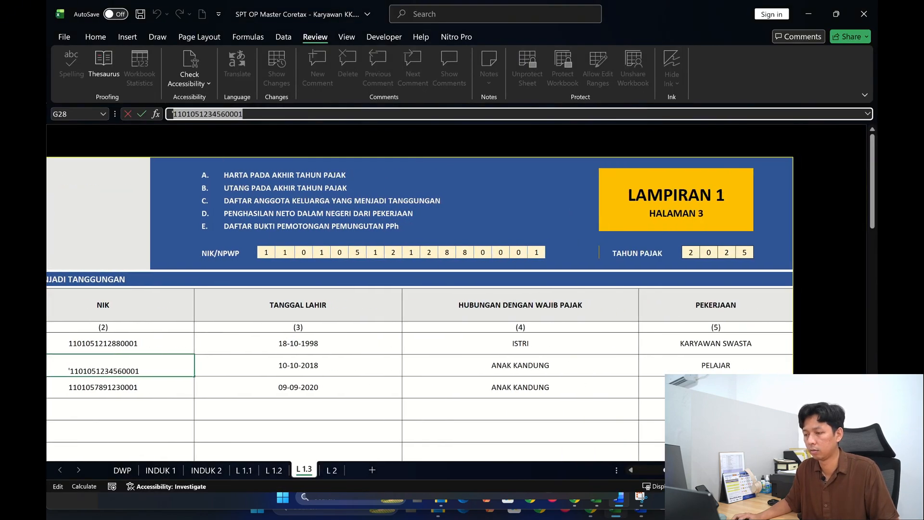
key(alt+Tab)
click(442, 322)
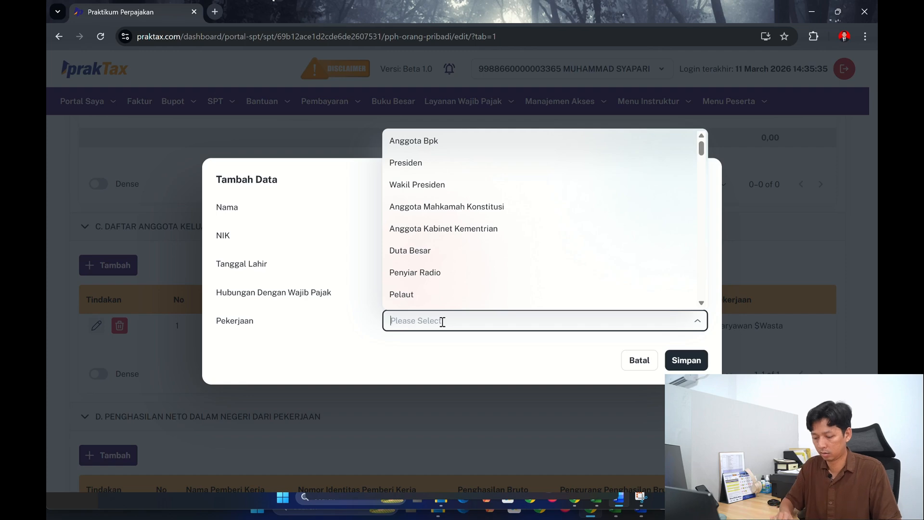
text(PELA)
click(443, 365)
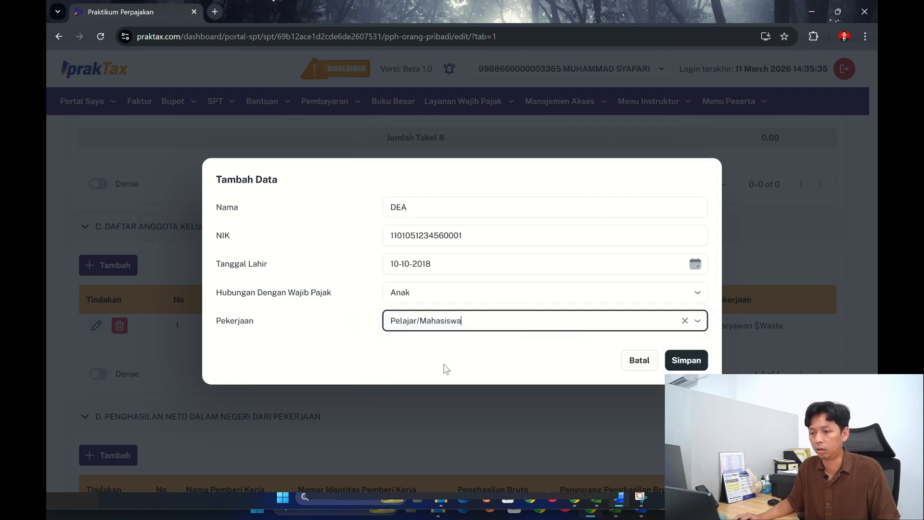
click(691, 365)
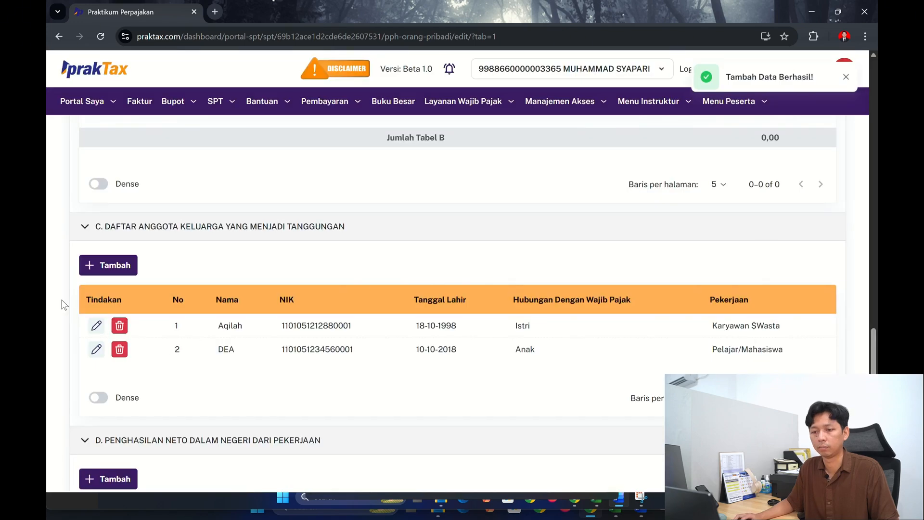
- Start a third entry in section C and enter the third dependant's name from the workbook in Nama
click(104, 265)
click(394, 210)
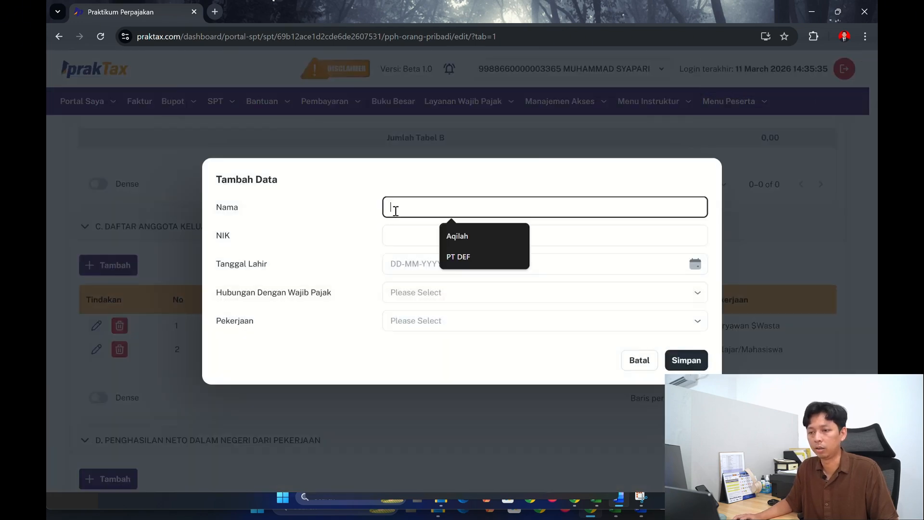
key(alt+Tab)
drag(674, 470, 645, 470)
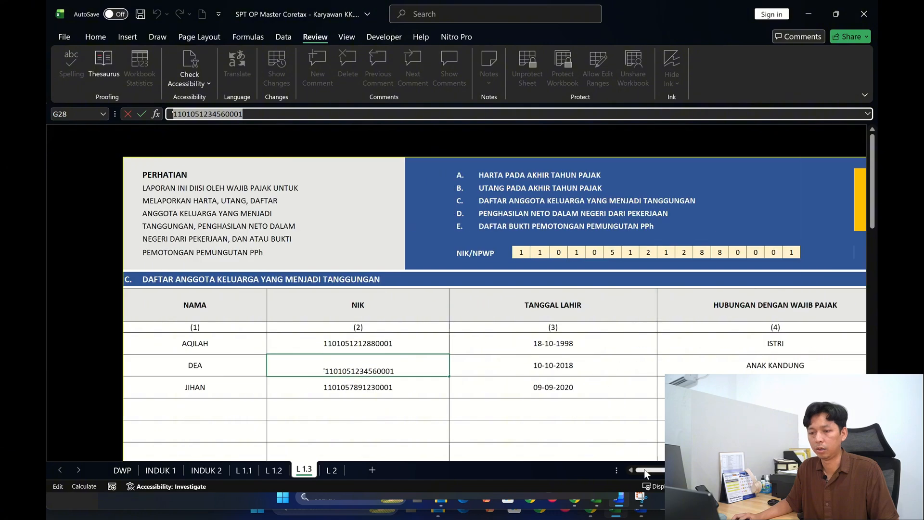
key(alt+Tab)
text(JIHA)
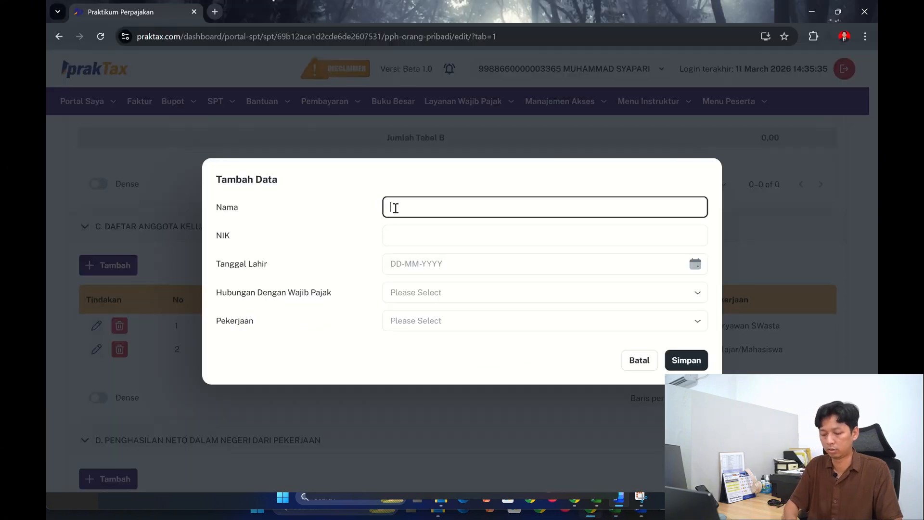
text(N)
- Copy the third dependant's NIK from the workbook's L 1.3 sheet into the entry's NIK field
click(406, 234)
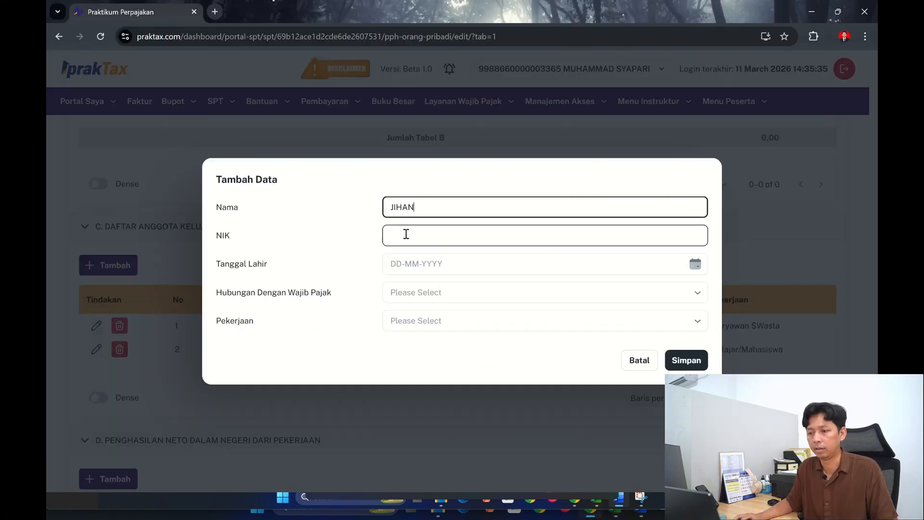
key(alt+Tab)
click(329, 383)
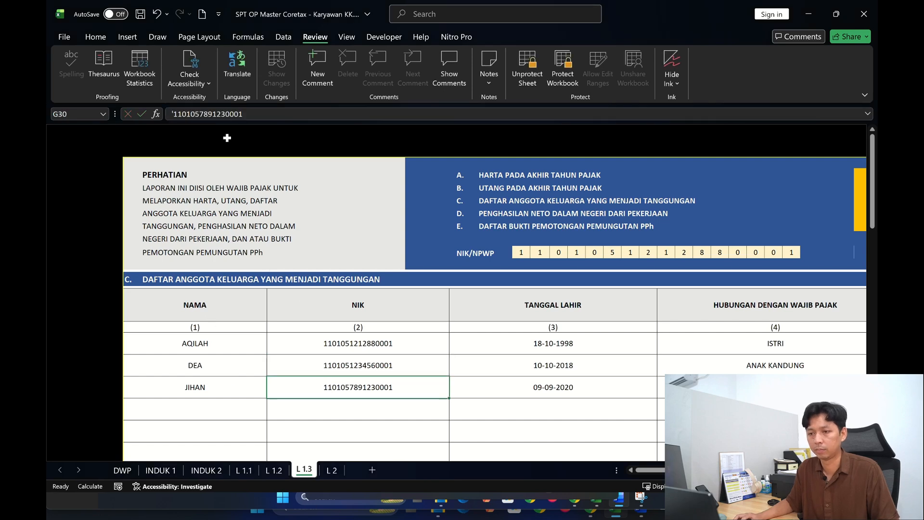
drag(249, 116, 172, 114)
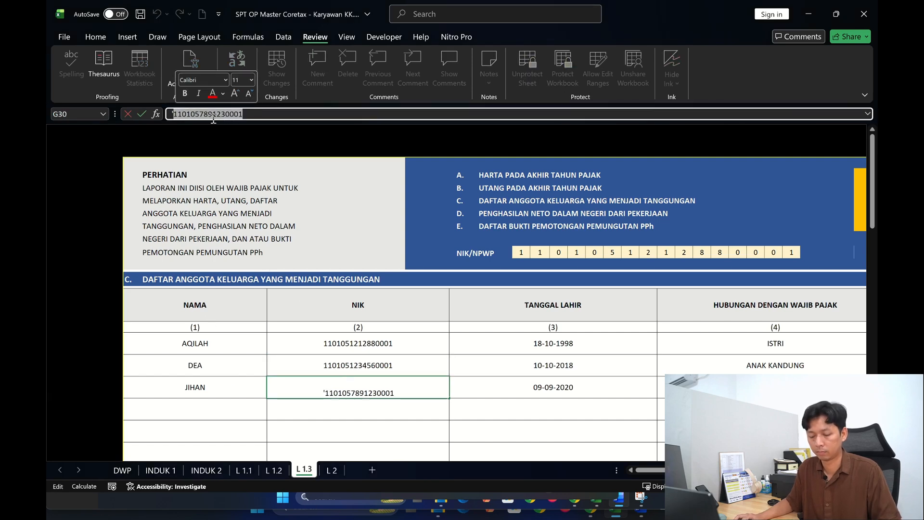
key(ctrl+c)
key(alt+Tab)
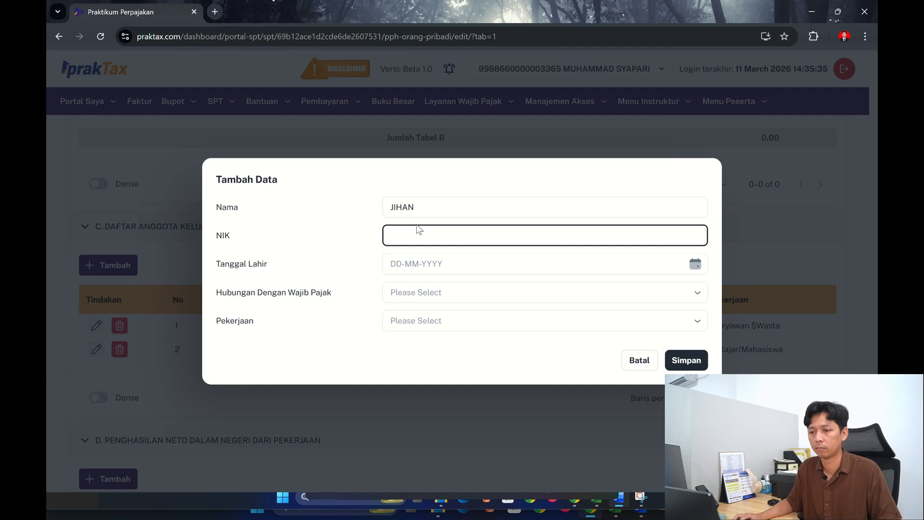
key(ctrl+v)
- Enter the third dependant's date of birth from the workbook in Tanggal Lahir
click(442, 262)
key(alt+Tab)
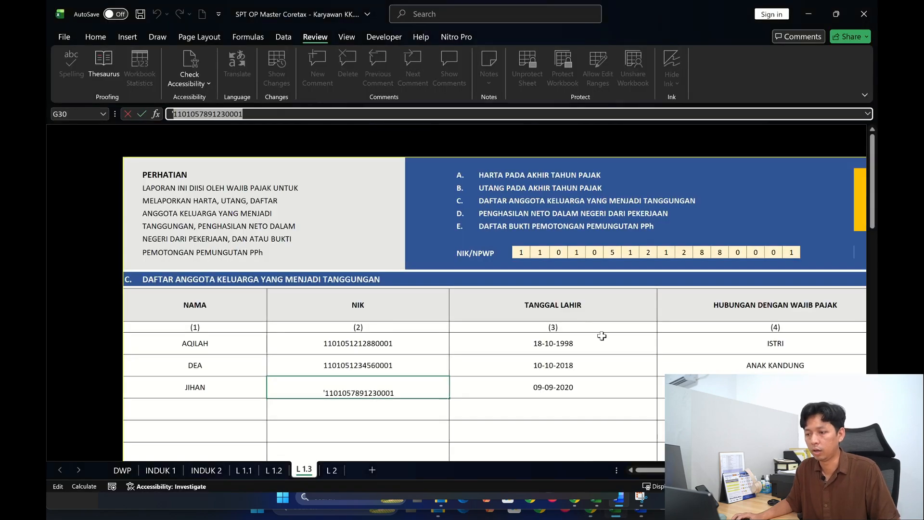
key(alt+Tab)
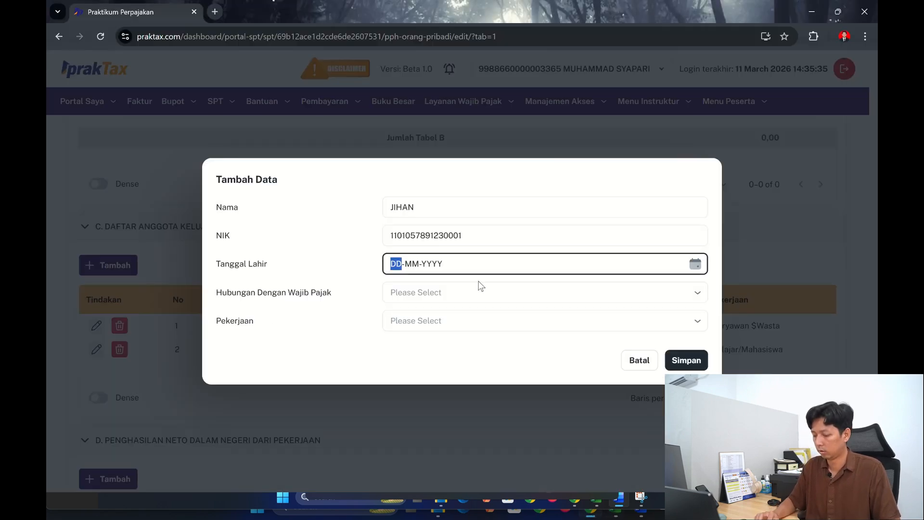
text(0909)
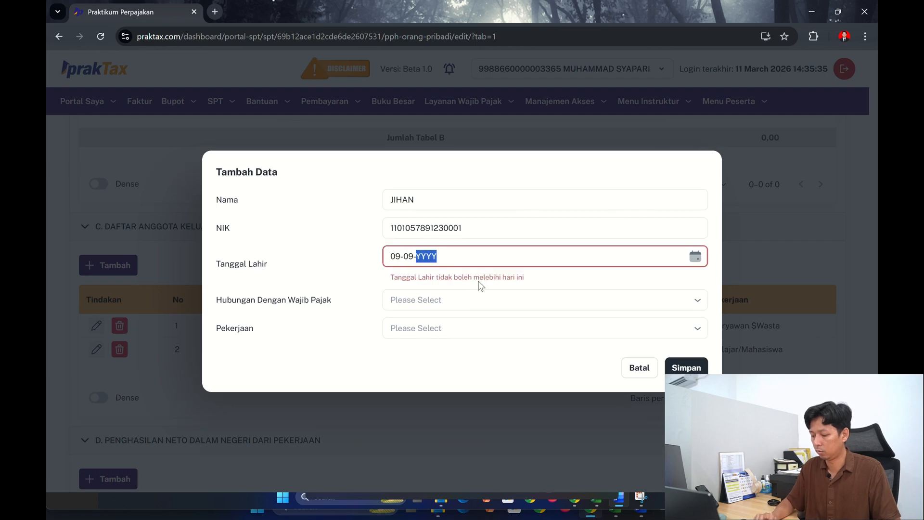
key(alt+Tab)
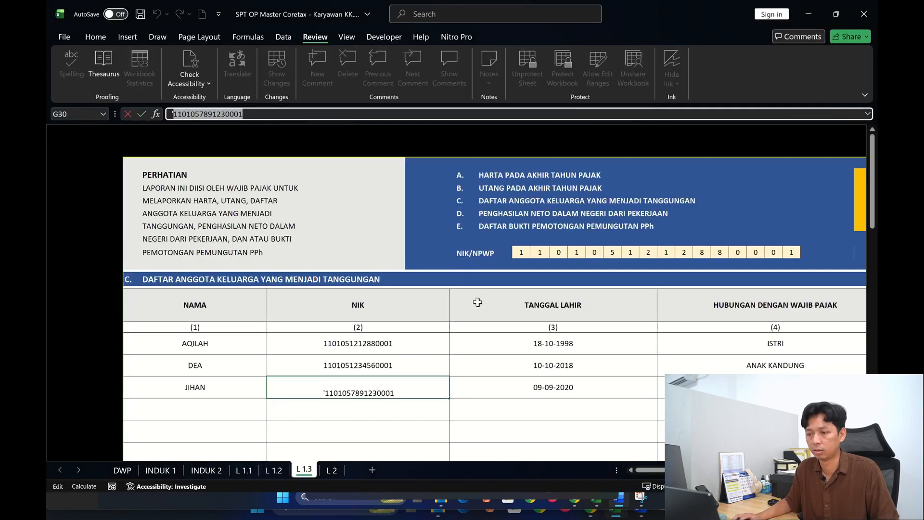
key(alt+Tab)
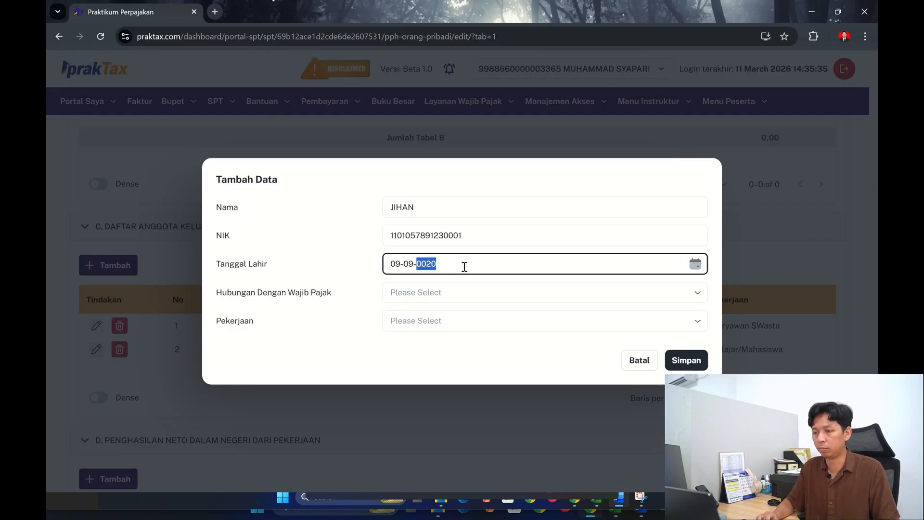
- Check the third dependant's relationship in the workbook and set Hubungan Dengan Wajib Pajak to Anak
click(462, 290)
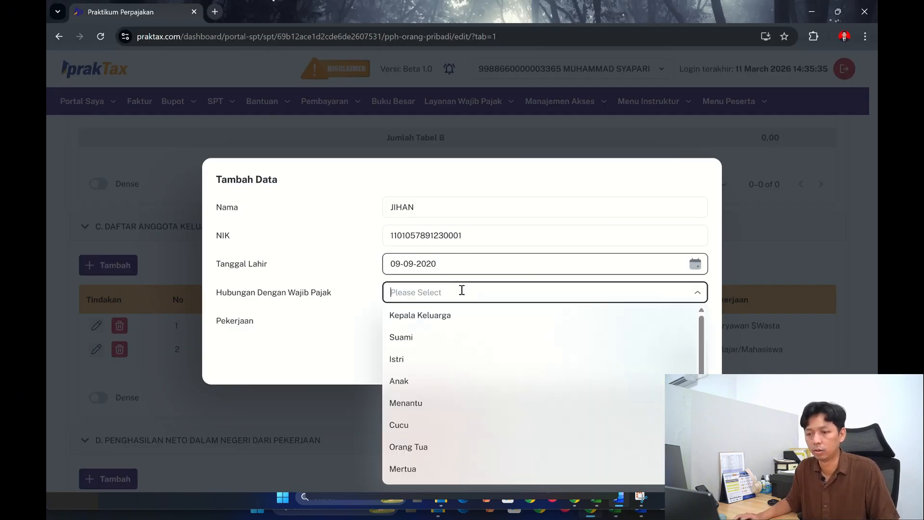
key(alt+Tab)
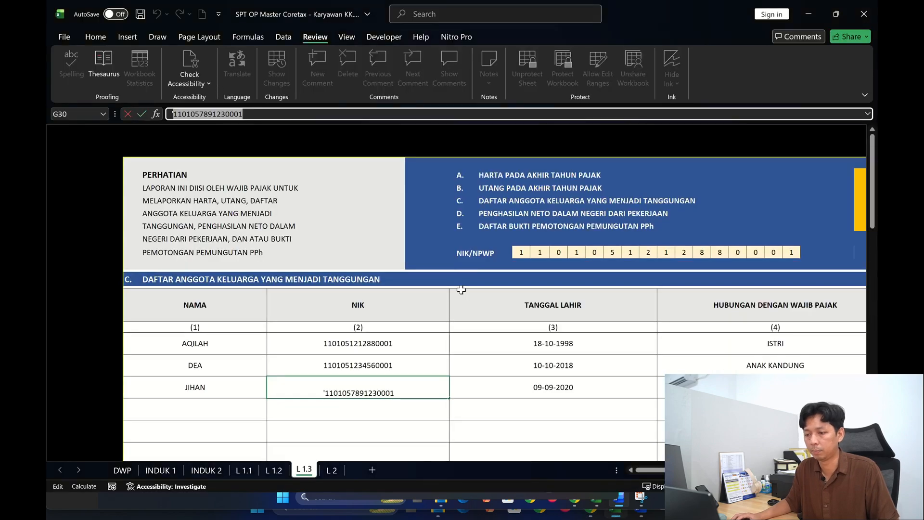
key(alt+Tab)
click(474, 288)
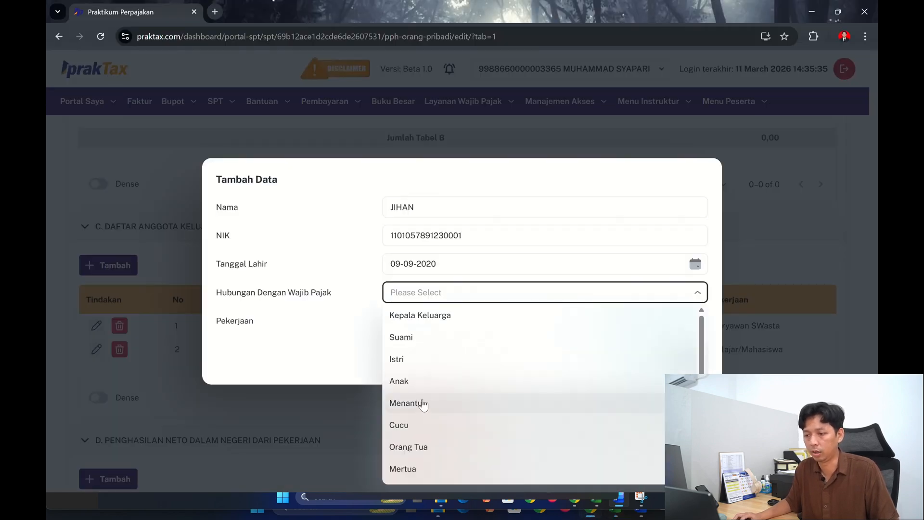
click(419, 381)
- Set the third dependant's Pekerjaan to Pelajar/Mahasiswa and save the entry
click(435, 321)
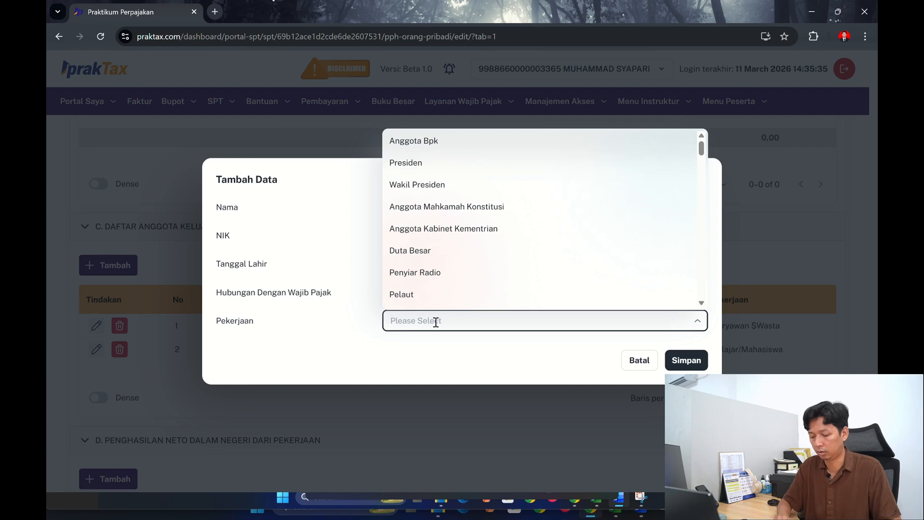
text(PELAJA)
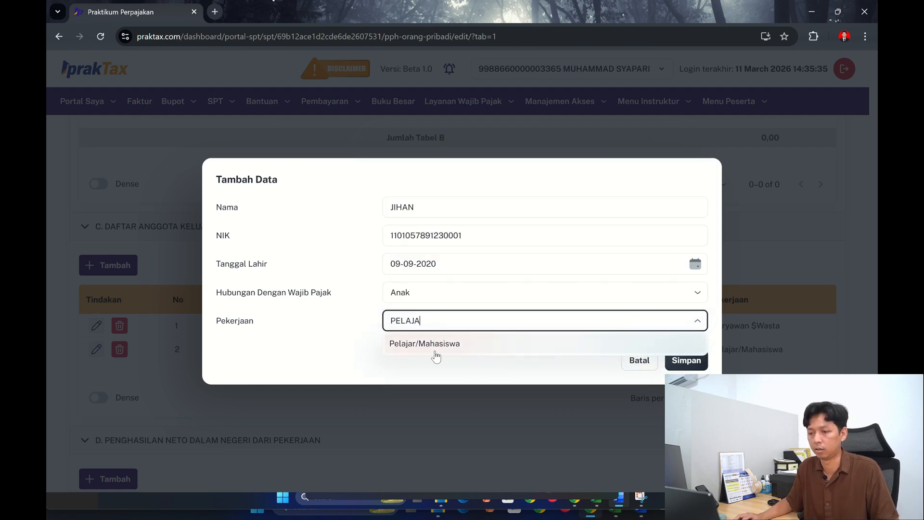
click(436, 351)
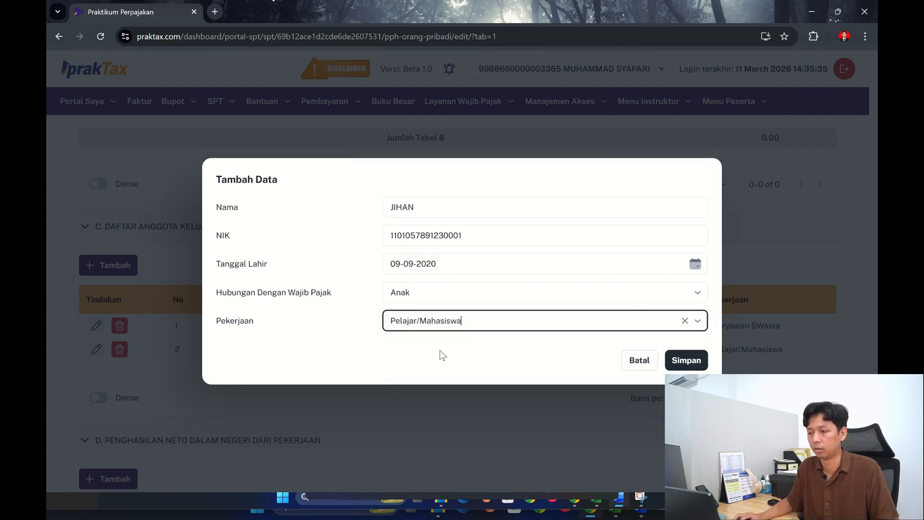
click(686, 361)
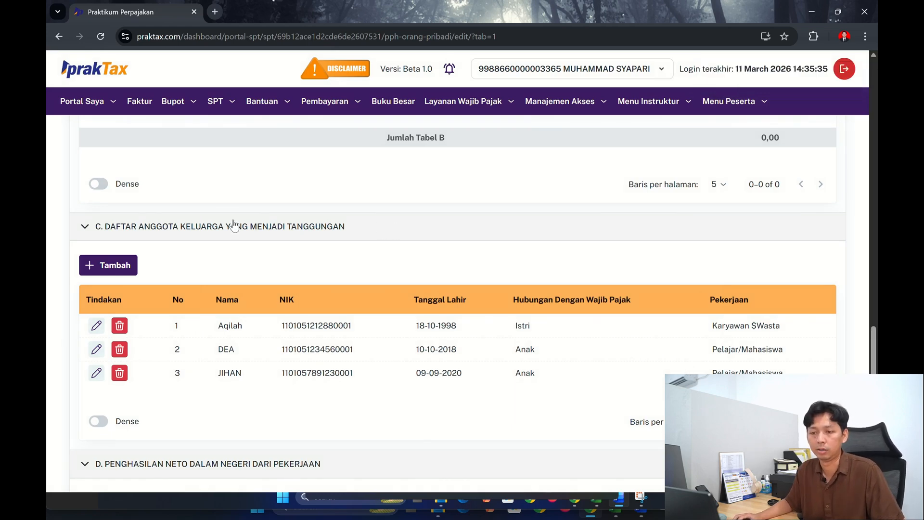
- Save the changes made to the L1 attachment
scroll(234, 227, down, 10)
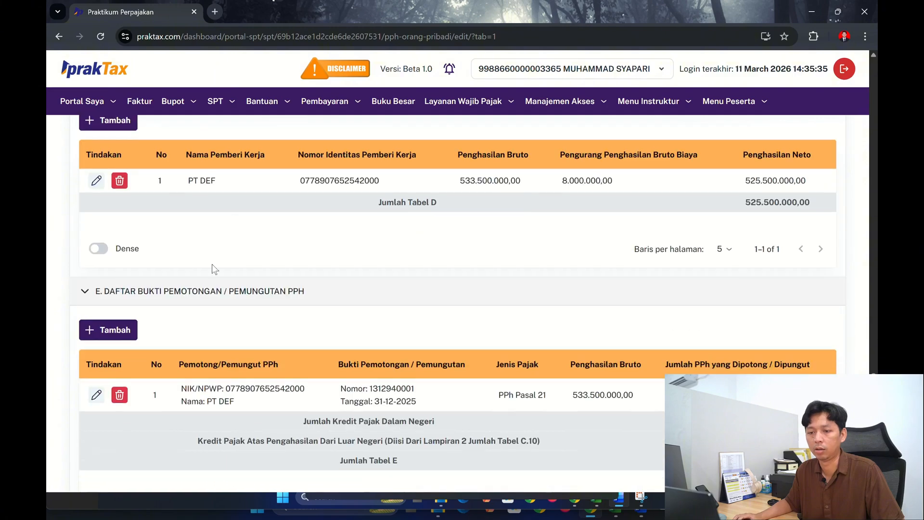
scroll(147, 336, down, 5)
click(141, 338)
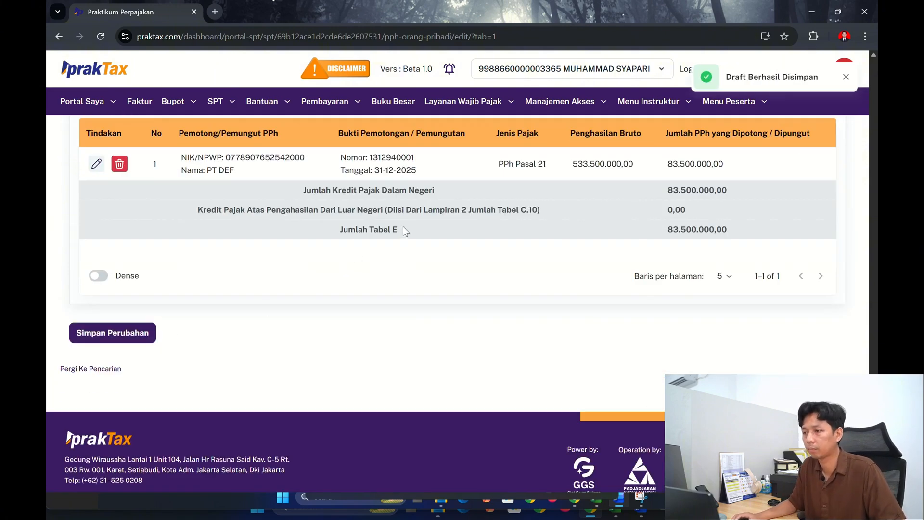
- Return to the Induk form and review it down to the year-end assets and debt items in section I
scroll(614, 260, up, 20)
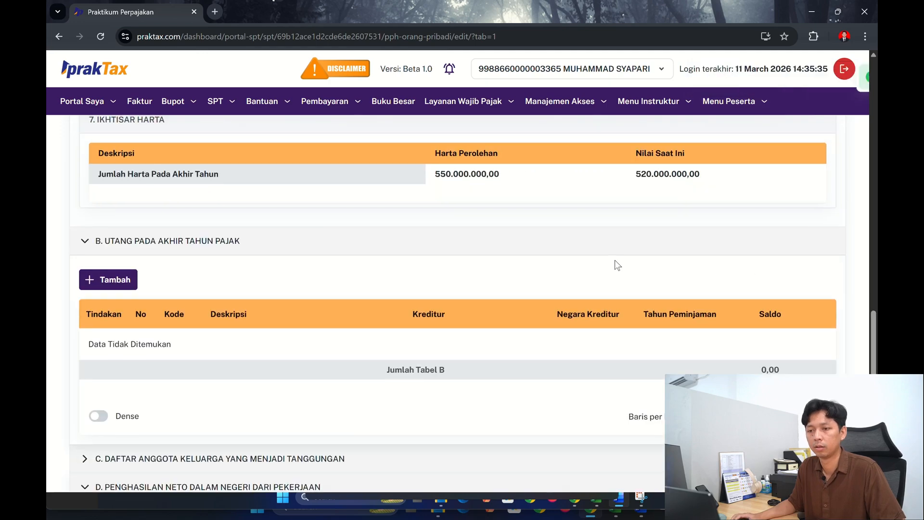
scroll(614, 260, up, 8)
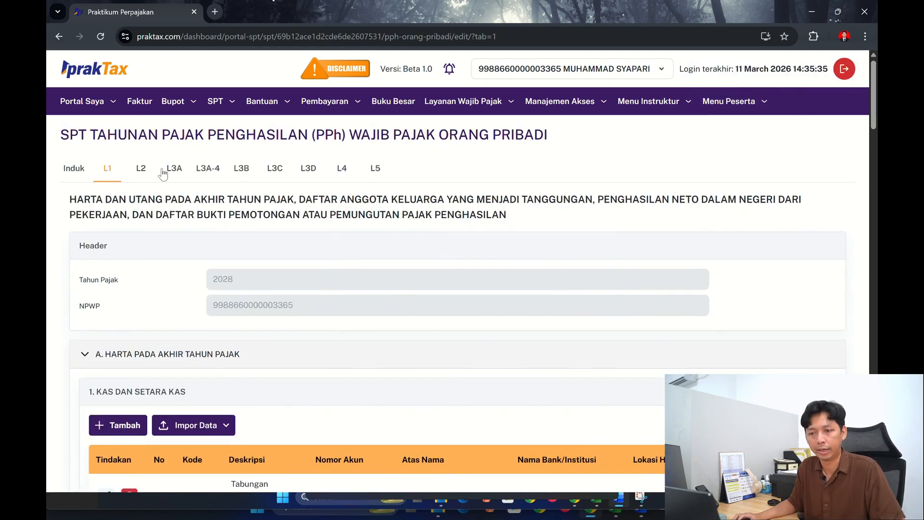
click(74, 168)
scroll(486, 243, down, 10)
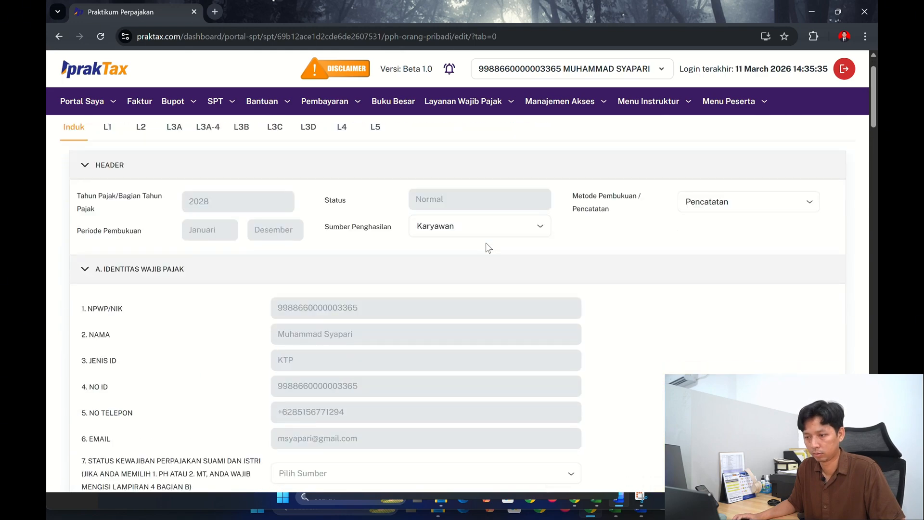
scroll(486, 243, down, 15)
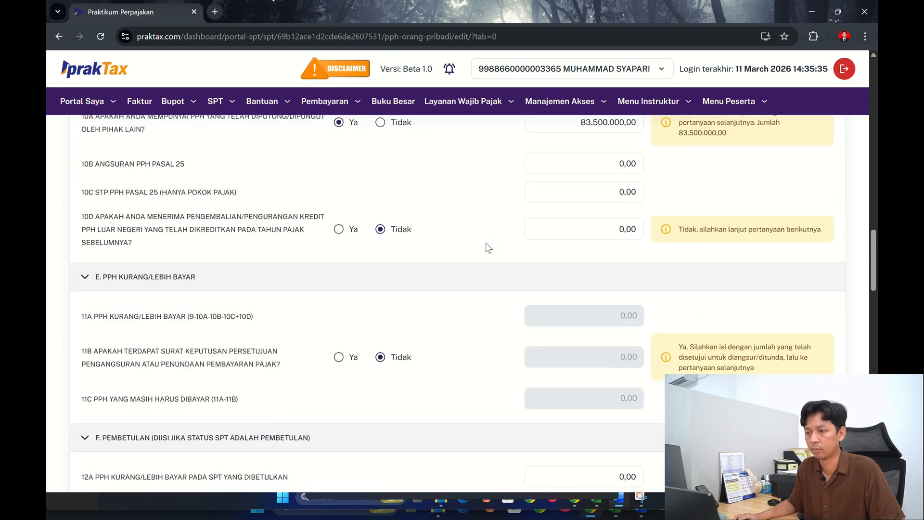
scroll(486, 243, down, 1)
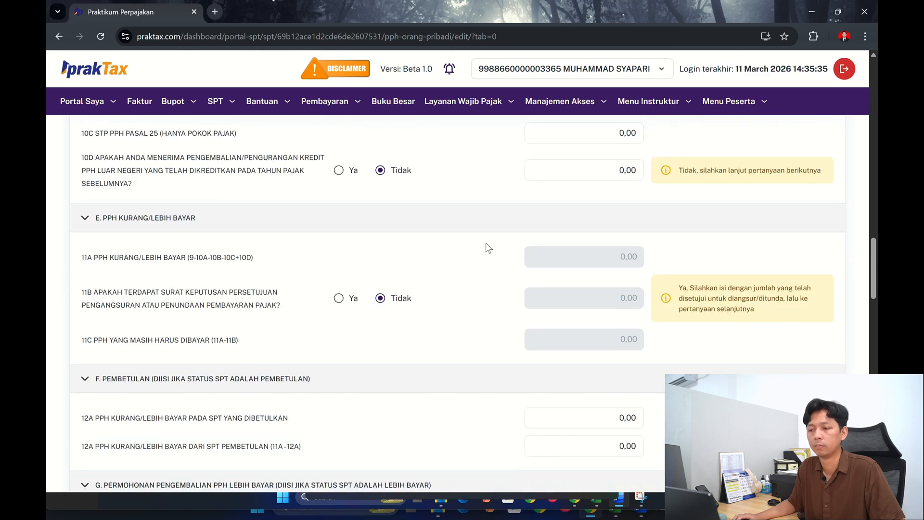
scroll(486, 243, down, 12)
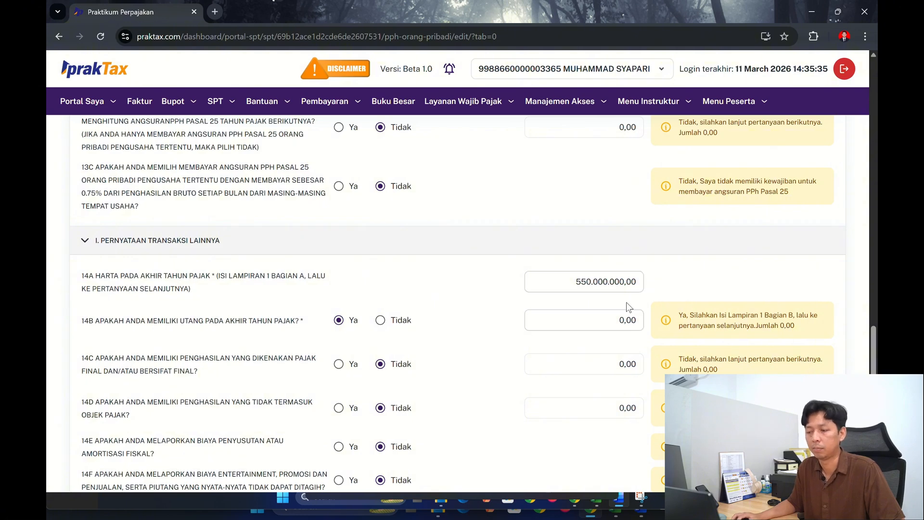
- Compare section I's item 14 answers and amounts with the workbook's INDUK 2 sheet
key(alt+Tab)
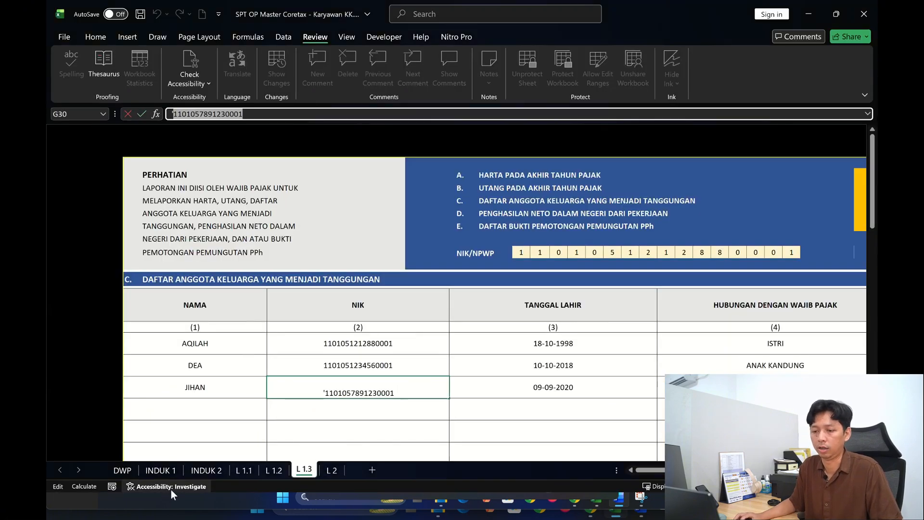
click(204, 470)
scroll(334, 437, down, 7)
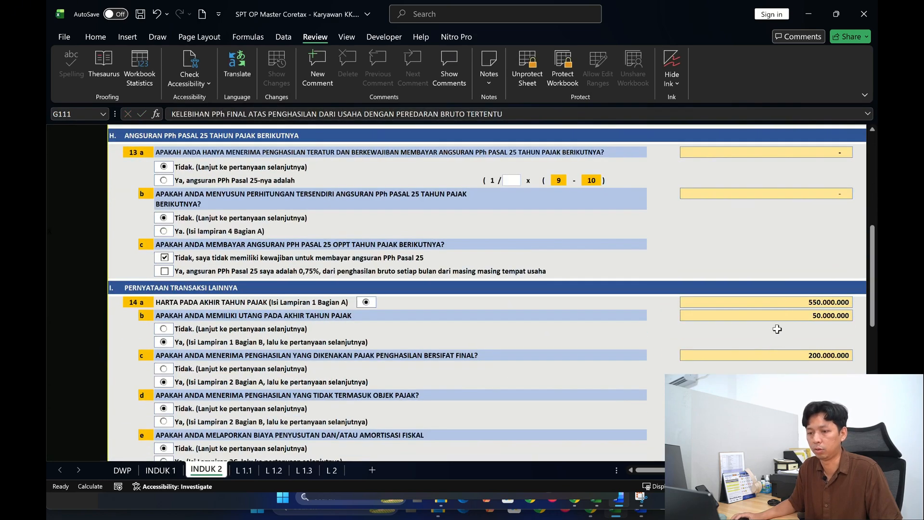
key(alt+Tab)
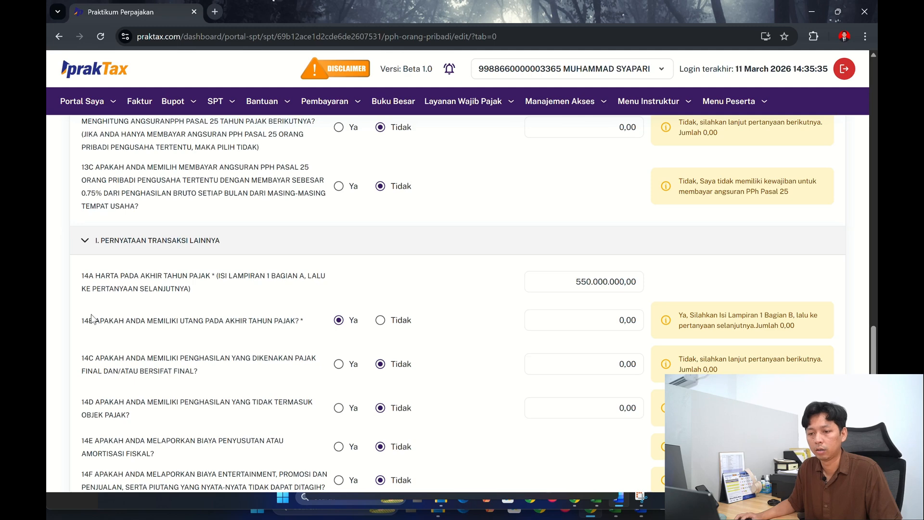
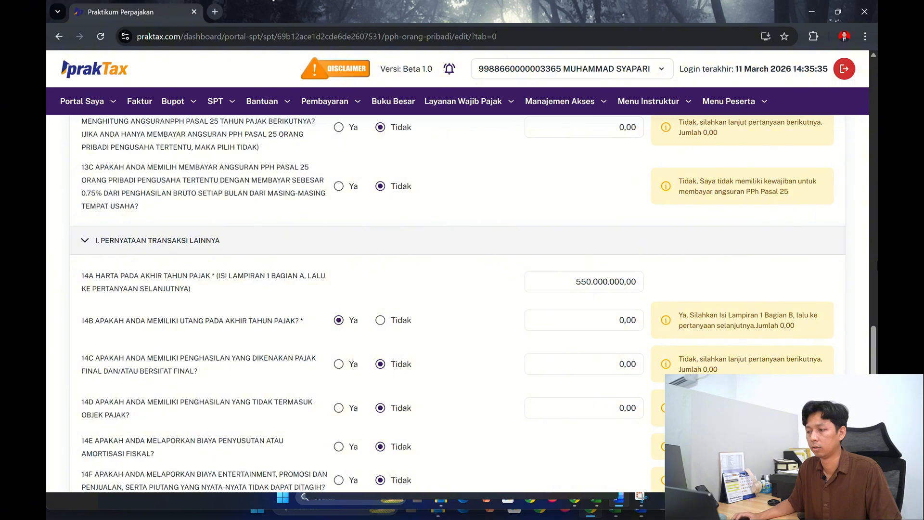
- Open the L1 attachment, collapse section A, Harta Pada Akhir Tahun Pajak, and show section B, Utang Pada Akhir Tahun Pajak
scroll(603, 295, up, 10)
scroll(603, 295, up, 15)
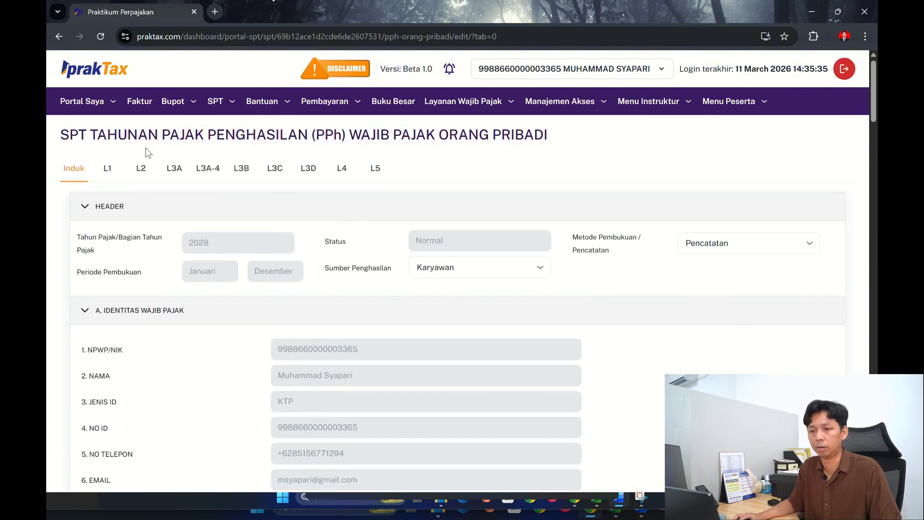
click(106, 169)
scroll(301, 313, down, 5)
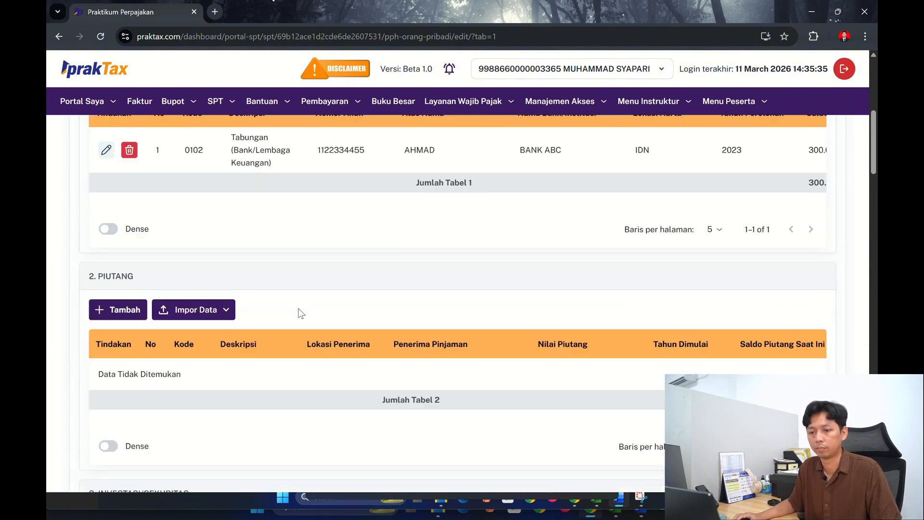
scroll(301, 313, up, 5)
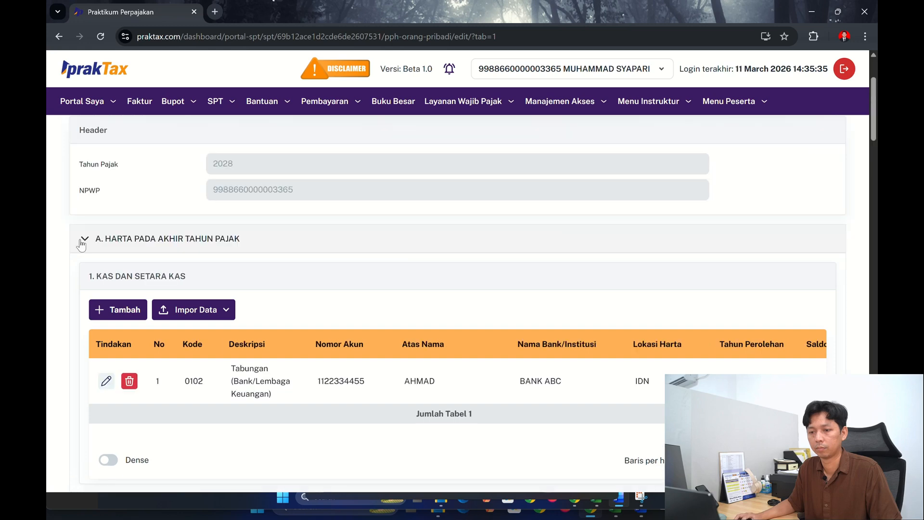
click(332, 241)
scroll(332, 264, down, 4)
scroll(332, 265, up, 3)
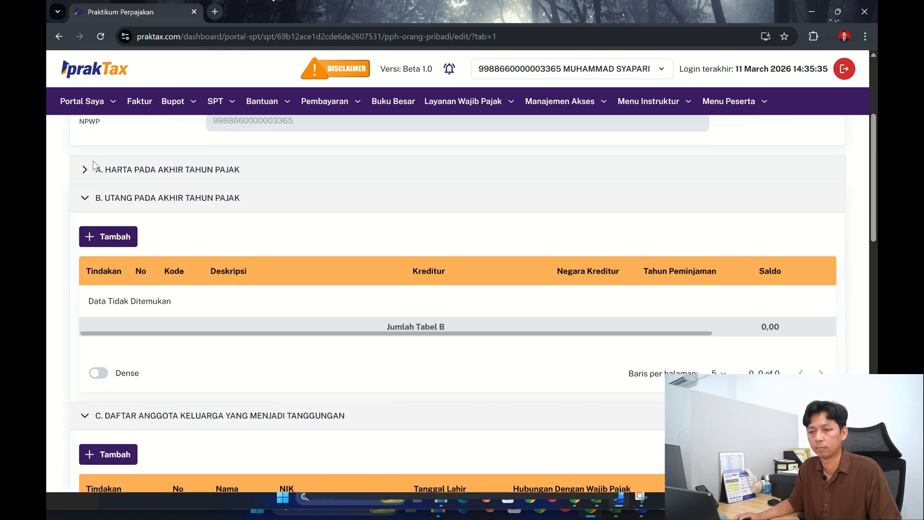
click(110, 215)
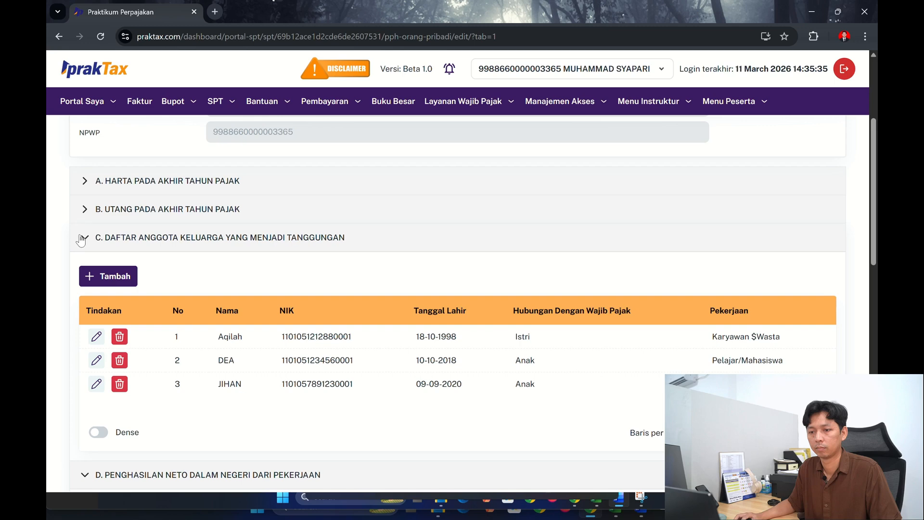
click(87, 210)
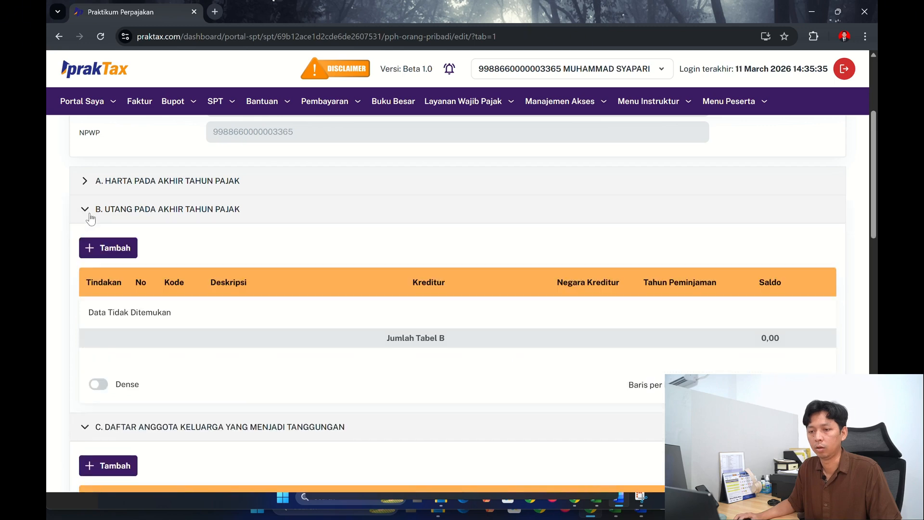
- Start a new debt entry in section B and try to choose its Kode-Deskripsi
click(110, 247)
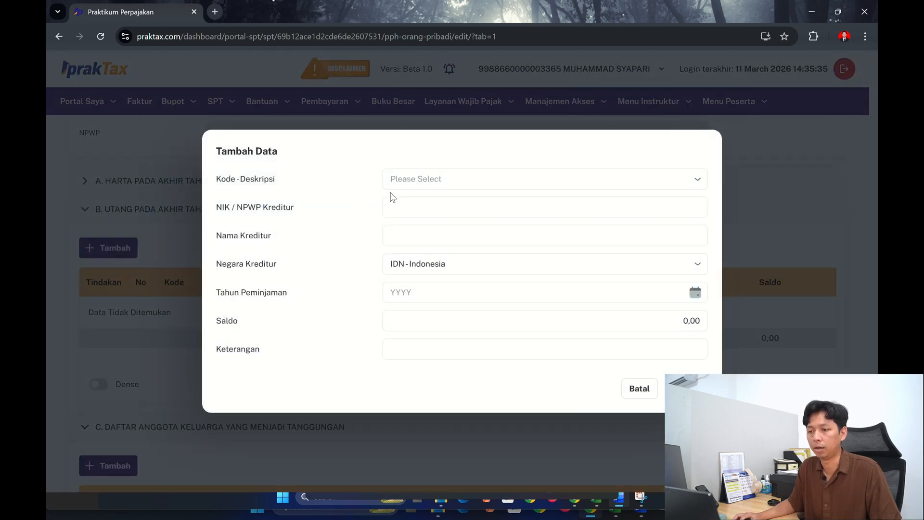
click(415, 182)
click(423, 231)
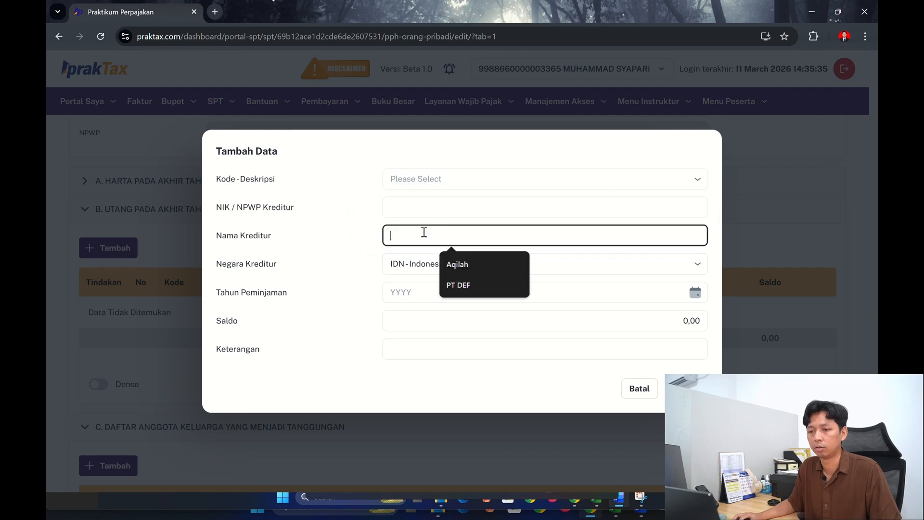
click(427, 207)
click(458, 182)
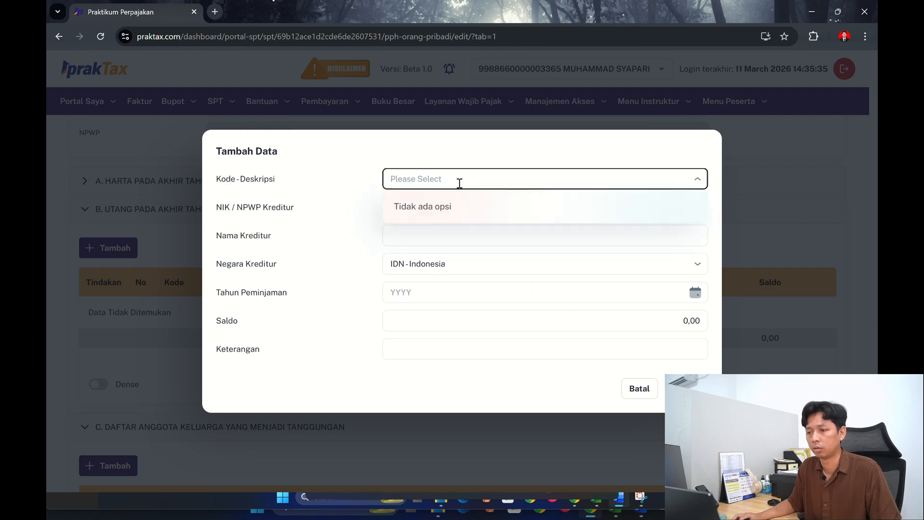
click(455, 231)
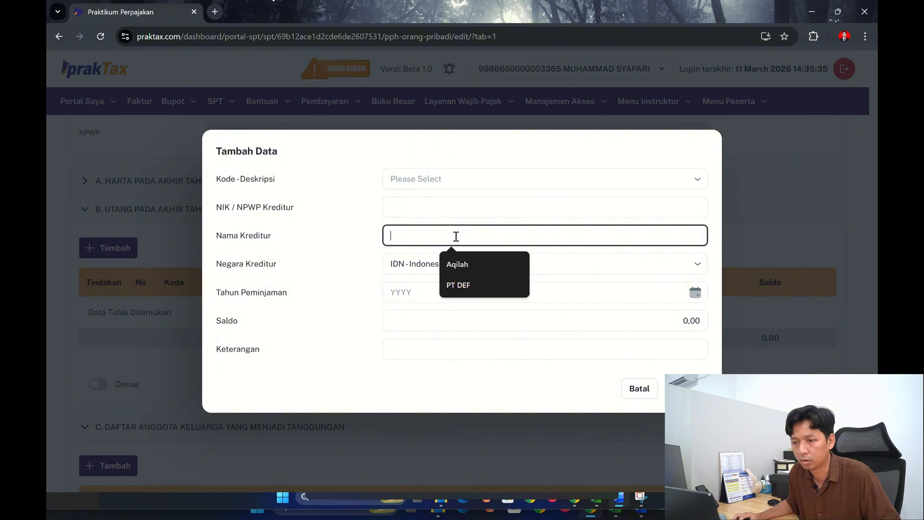
click(695, 180)
click(697, 182)
click(697, 183)
- Check the debt's description and details in section B of the workbook's L 1.2 sheet
key(alt+Tab)
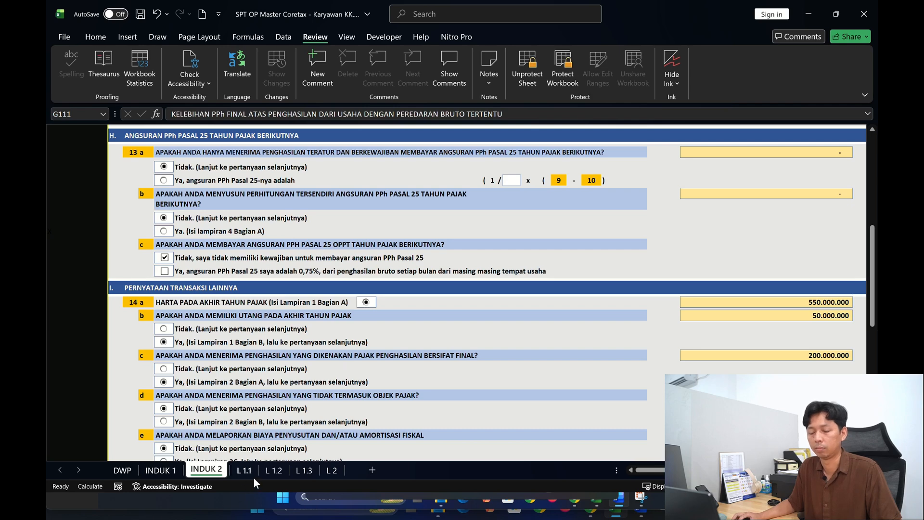
click(308, 469)
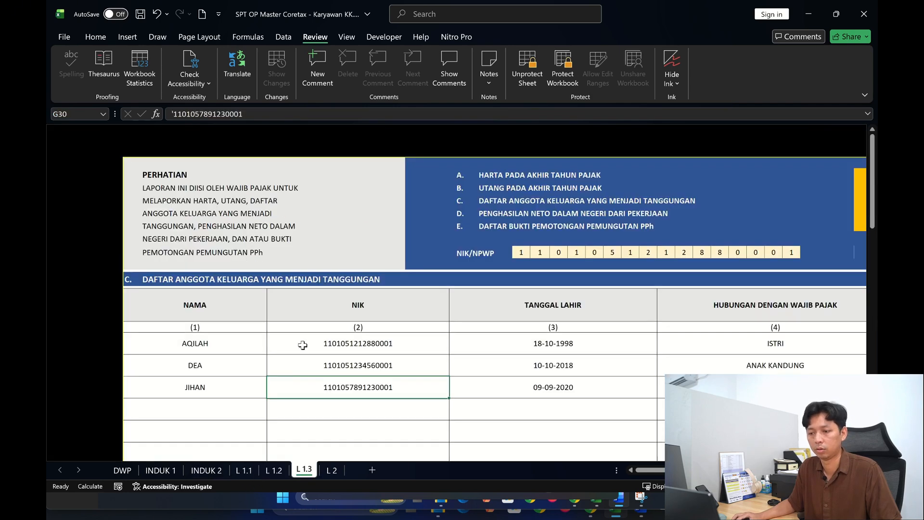
scroll(302, 345, down, 4)
scroll(302, 348, down, 3)
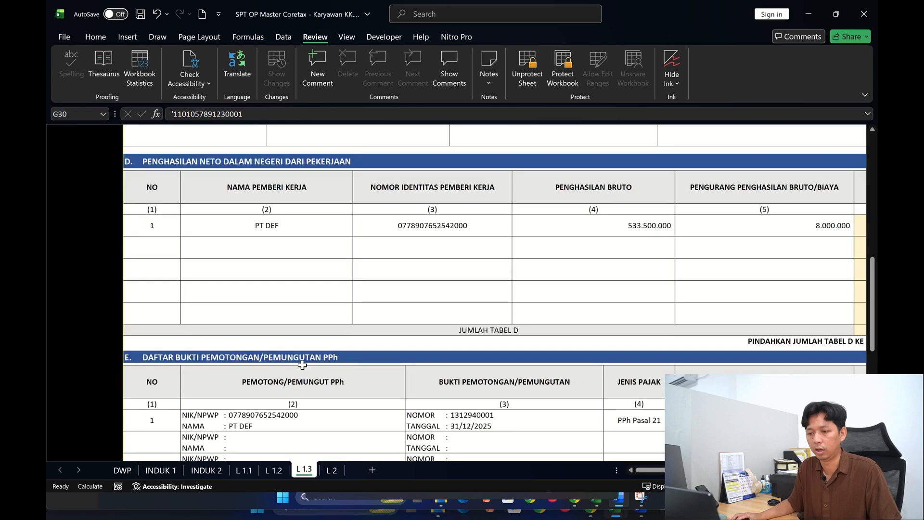
scroll(299, 383, down, 7)
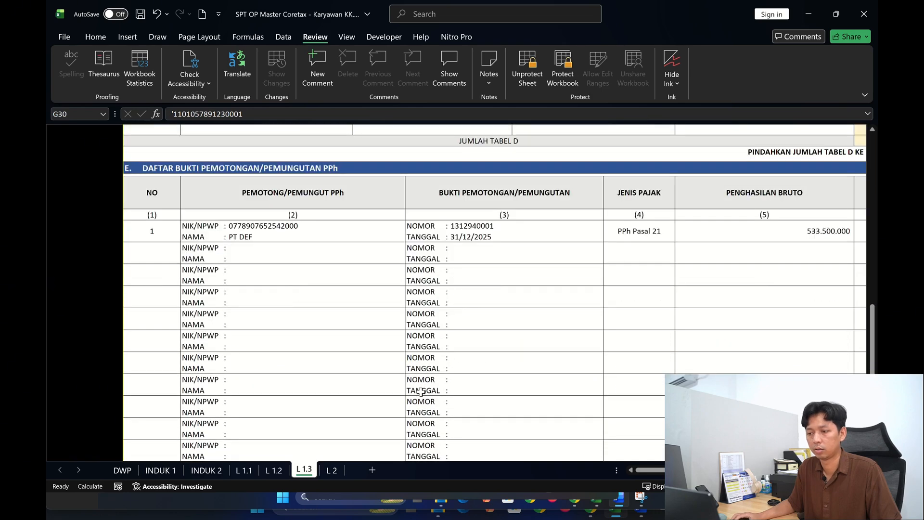
scroll(421, 392, up, 3)
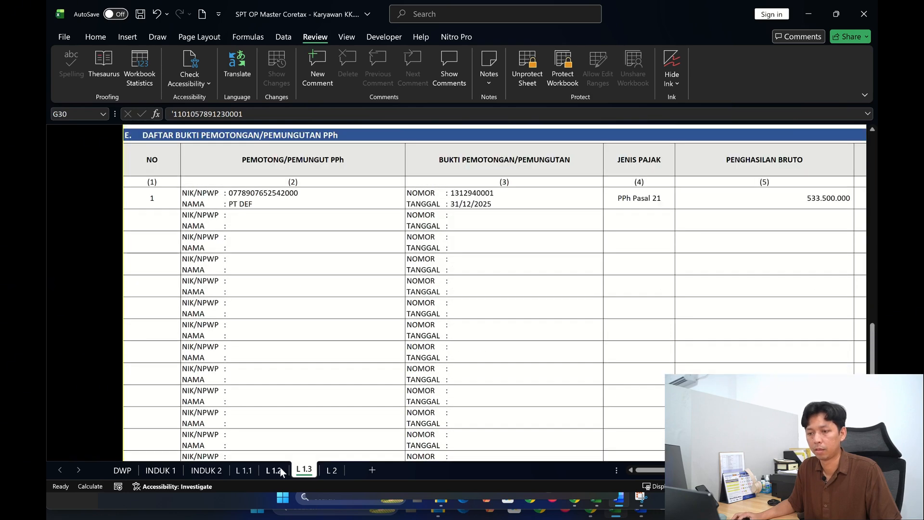
click(279, 470)
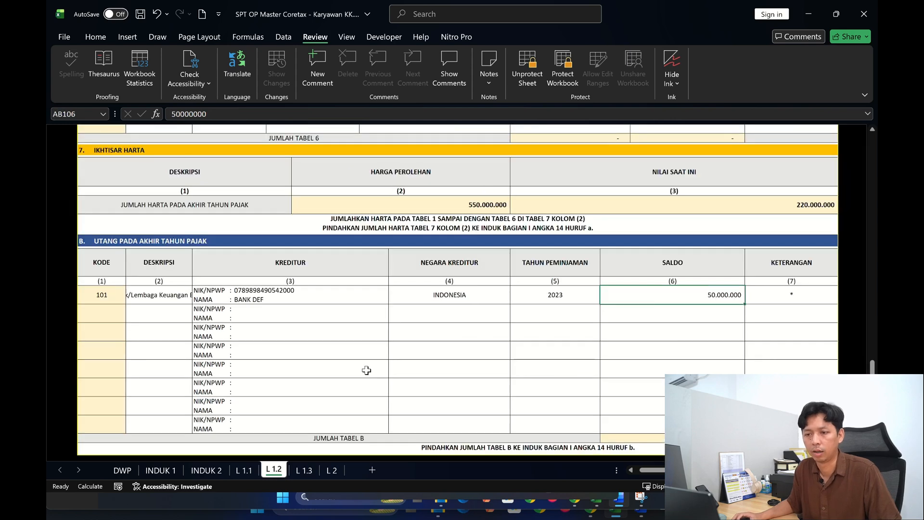
click(147, 296)
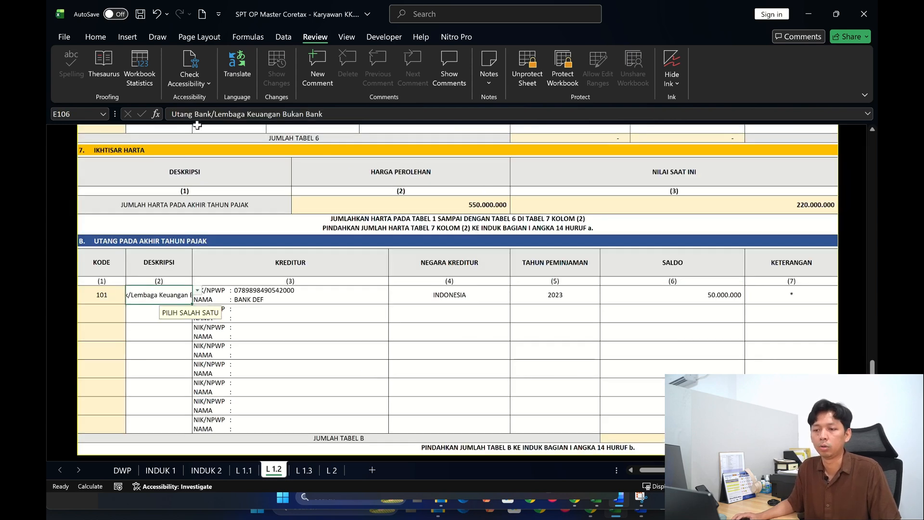
key(alt+Tab)
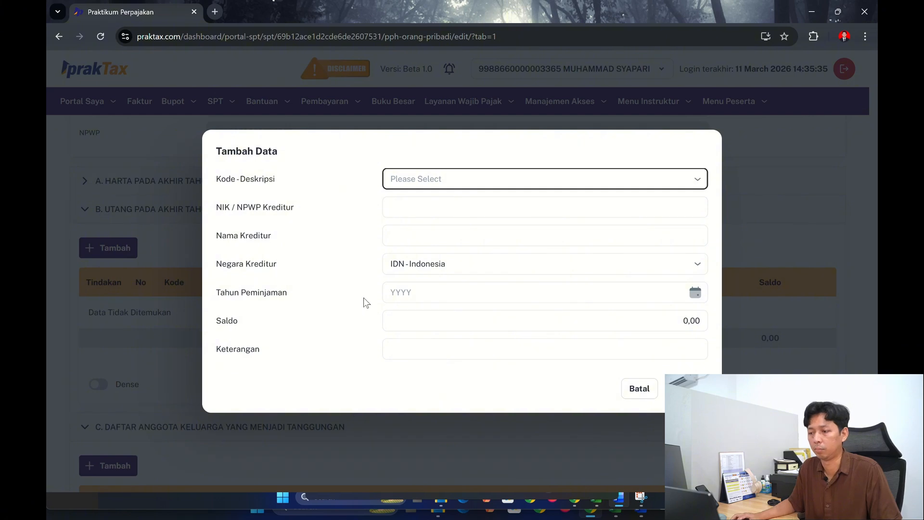
- Cancel the new debt entry and, on the Induk form, switch item 14B to Tidak and back to Ya
click(636, 387)
scroll(193, 336, up, 3)
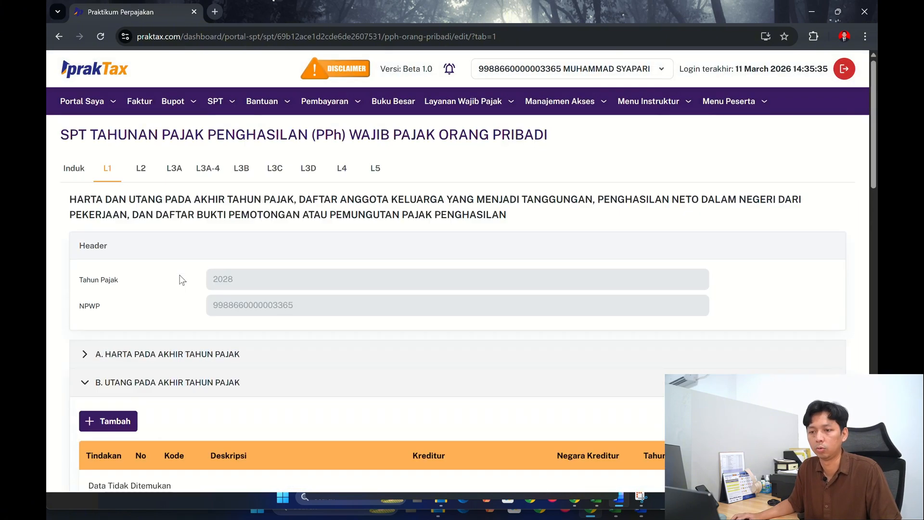
click(73, 168)
scroll(340, 304, down, 20)
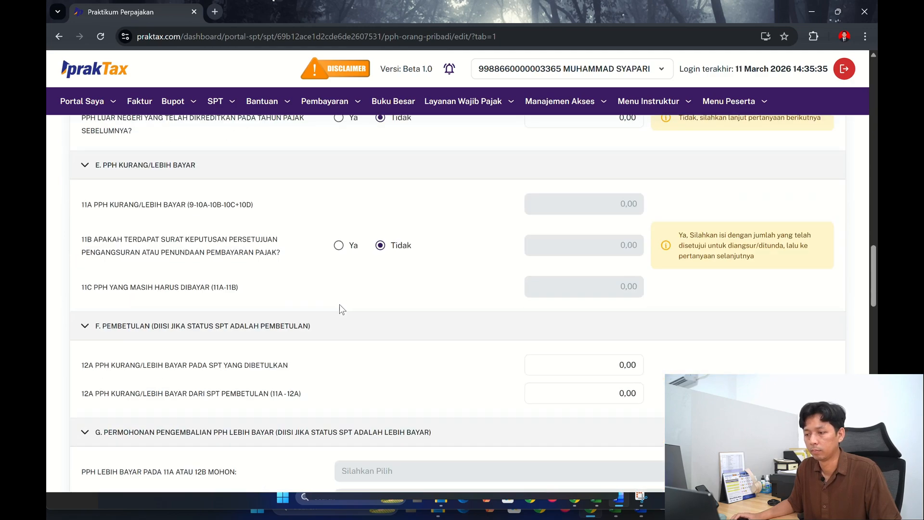
scroll(340, 306, down, 12)
scroll(344, 332, down, 1)
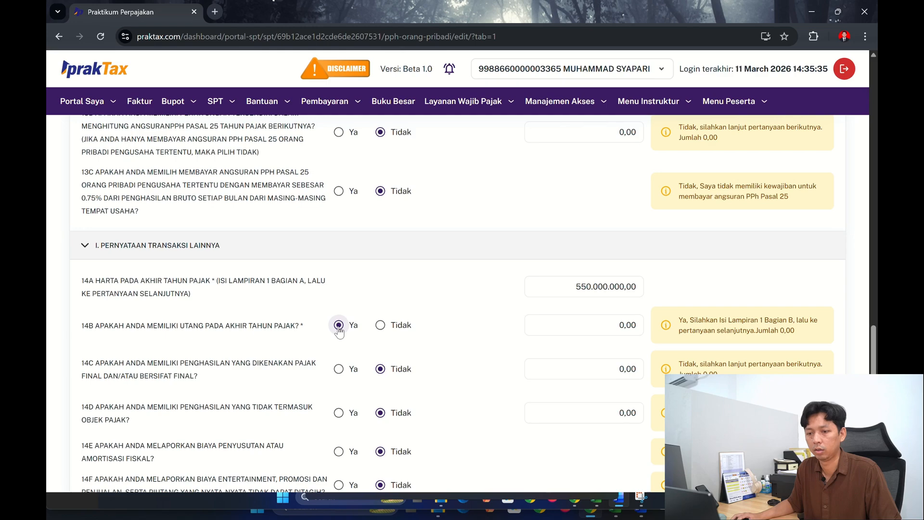
click(400, 328)
click(341, 326)
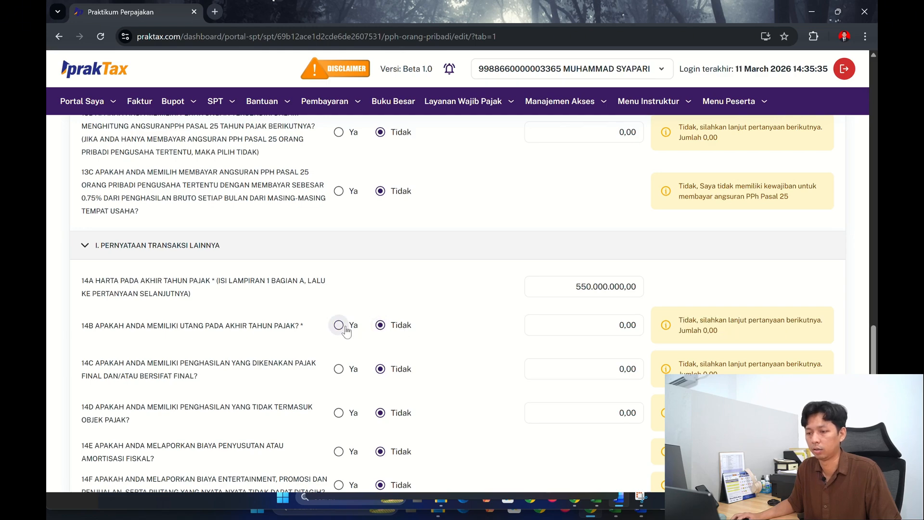
- Return to L1 and start a section B debt entry with Kode-Deskripsi 101 - Utang Bank / Lembaga Keuangan Bukan Bank
scroll(358, 304, up, 20)
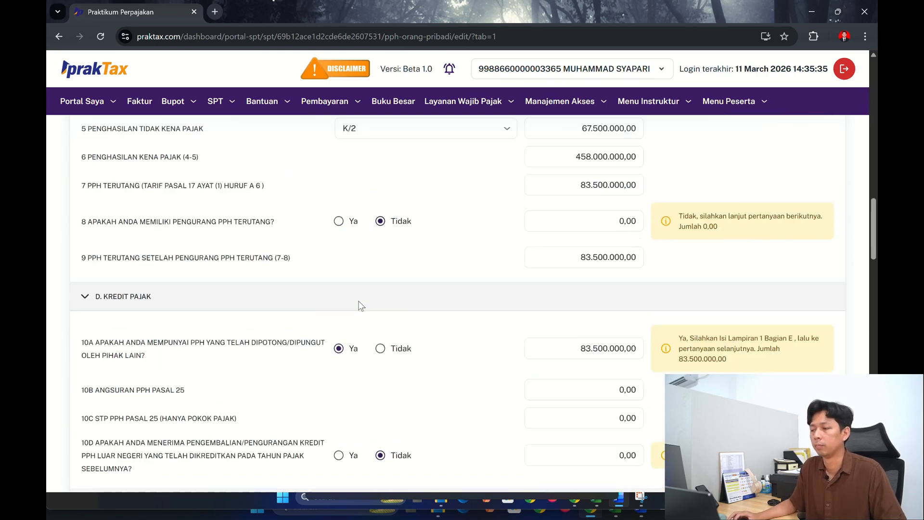
scroll(358, 304, up, 5)
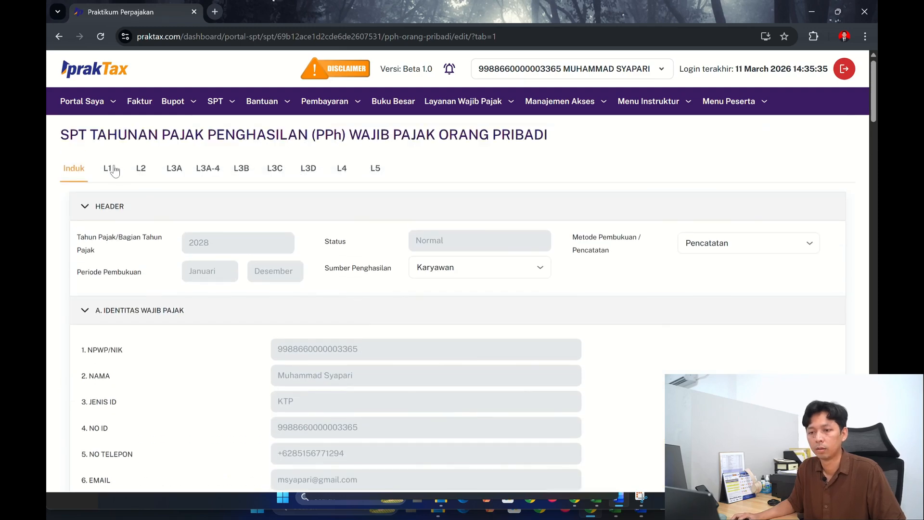
click(113, 169)
scroll(343, 299, down, 15)
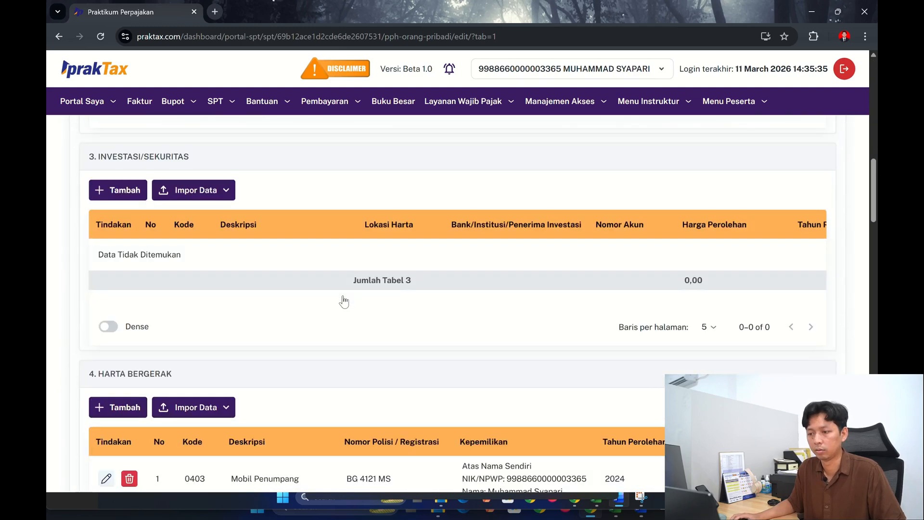
scroll(342, 295, down, 6)
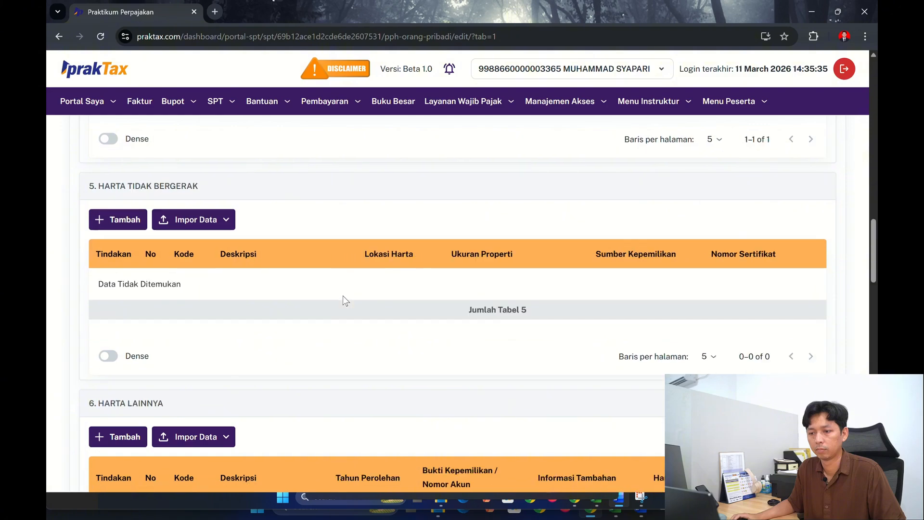
scroll(342, 296, down, 9)
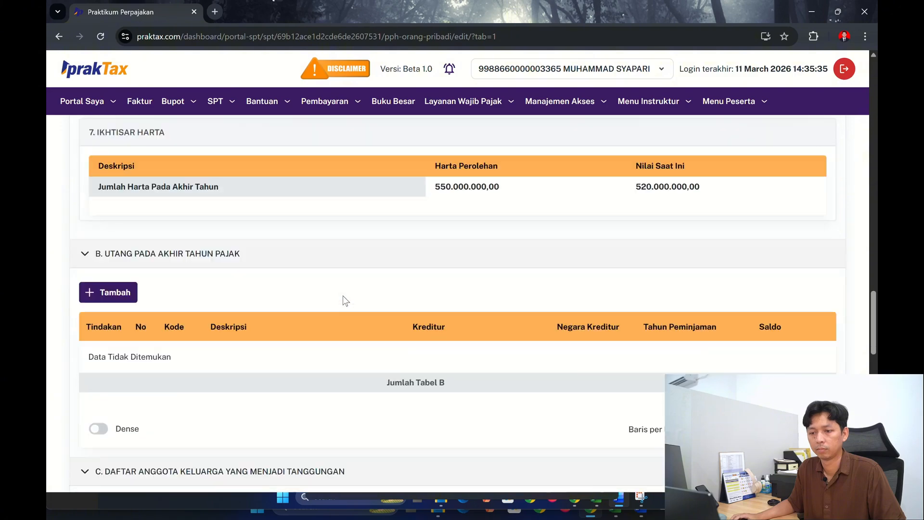
click(101, 277)
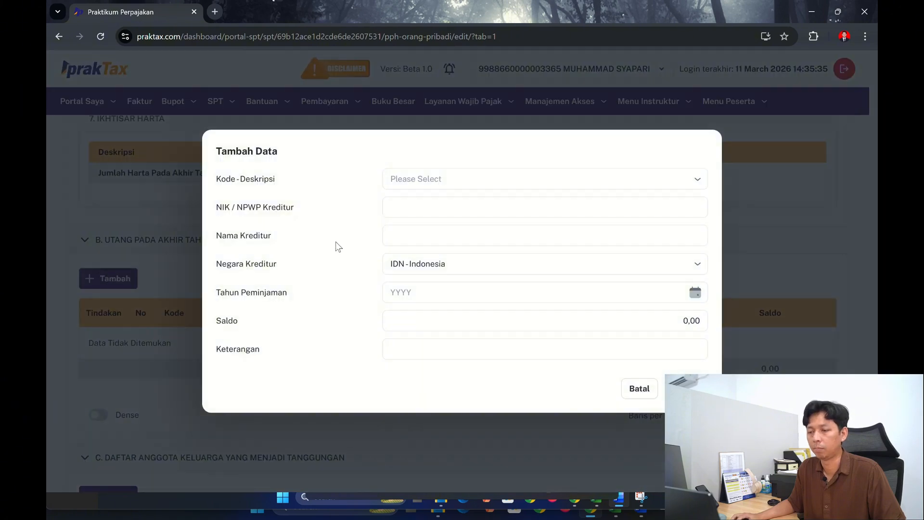
click(424, 181)
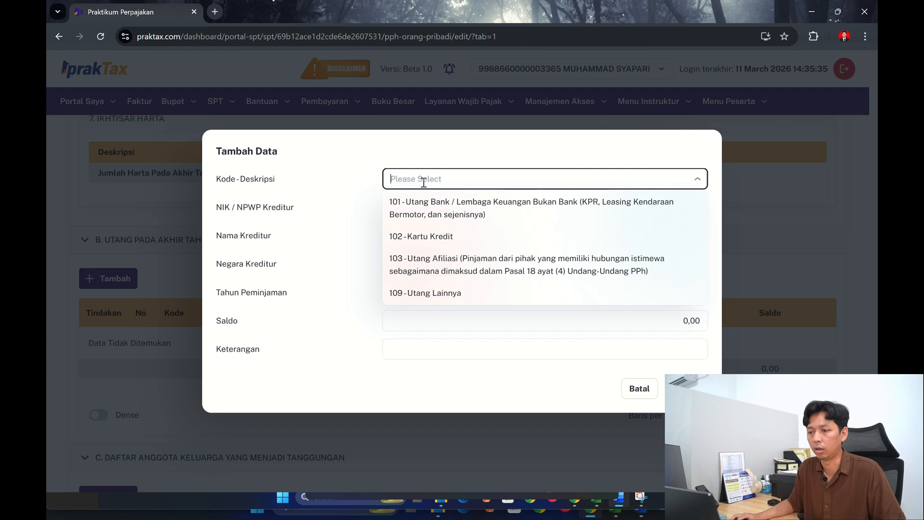
click(489, 209)
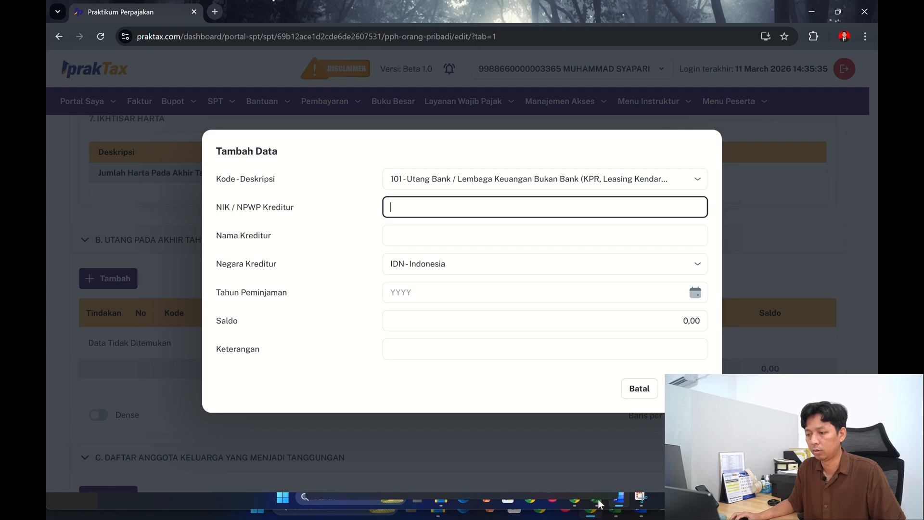
- Copy the creditor's NIK/NPWP from section B of the workbook's L 1.2 sheet and switch back to the tax return
click(597, 502)
click(262, 290)
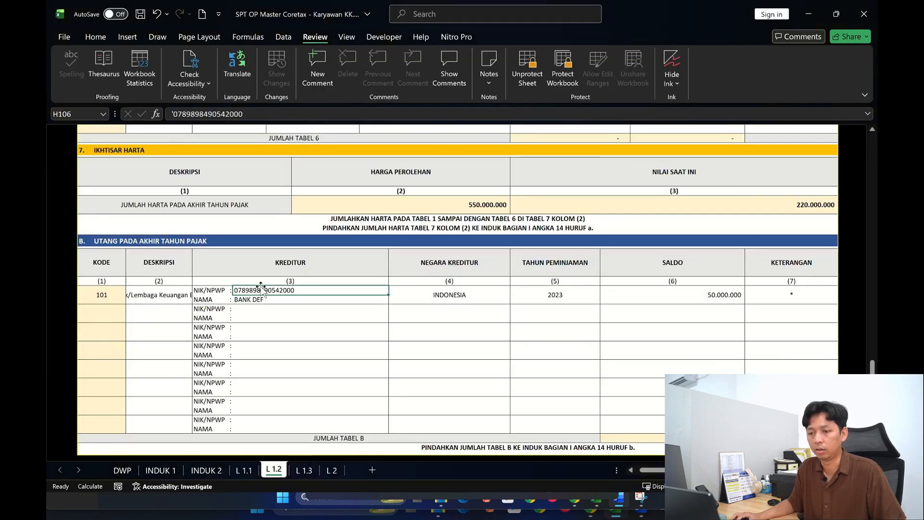
drag(244, 110, 179, 112)
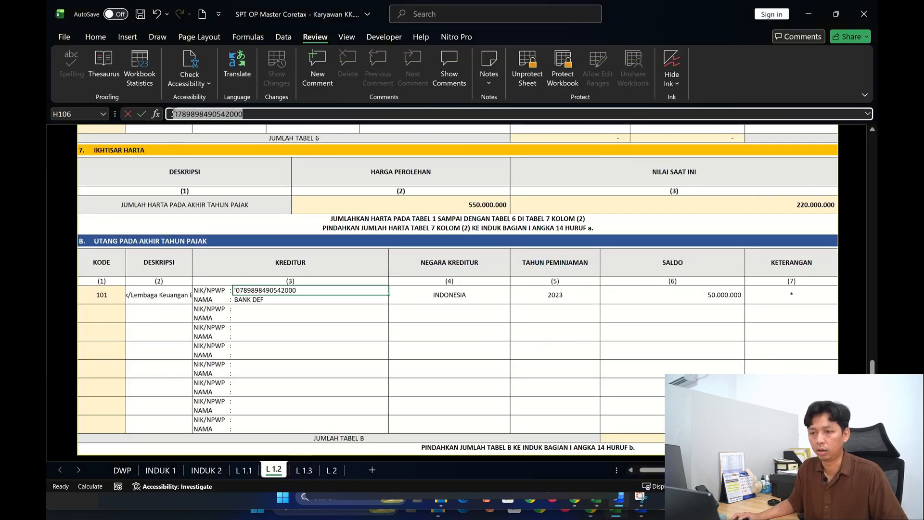
key(alt+Tab)
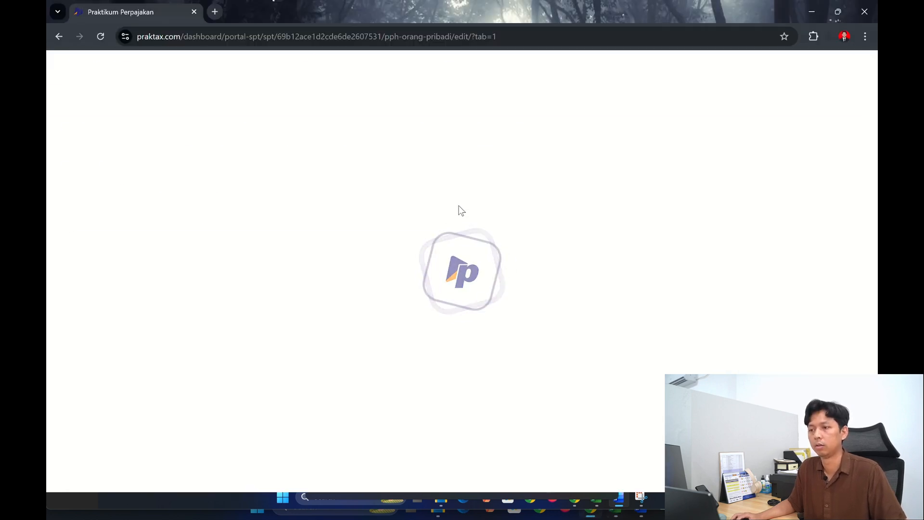
- Start a new debt entry in section B of L1 with Kode-Deskripsi 101 - Utang Bank / Lembaga Keuangan Bukan Bank
scroll(349, 247, down, 6)
scroll(351, 252, up, 2)
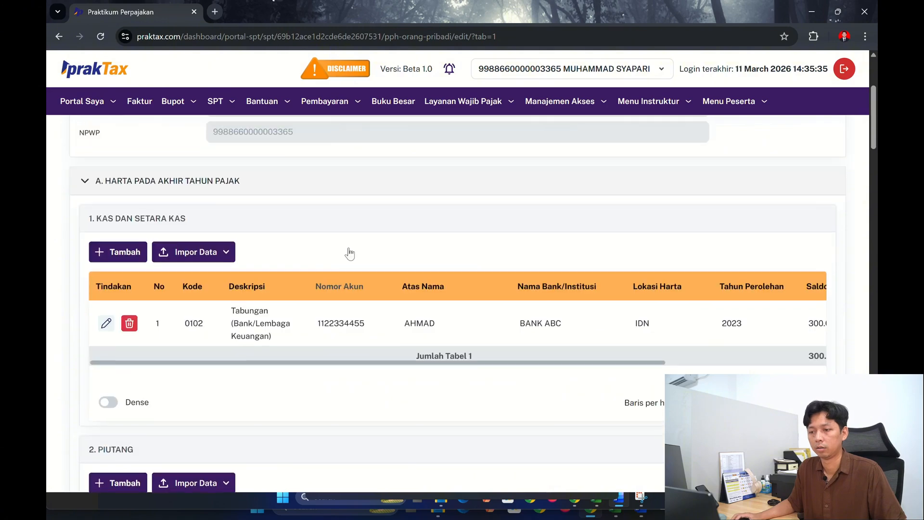
scroll(351, 252, down, 5)
scroll(226, 254, down, 10)
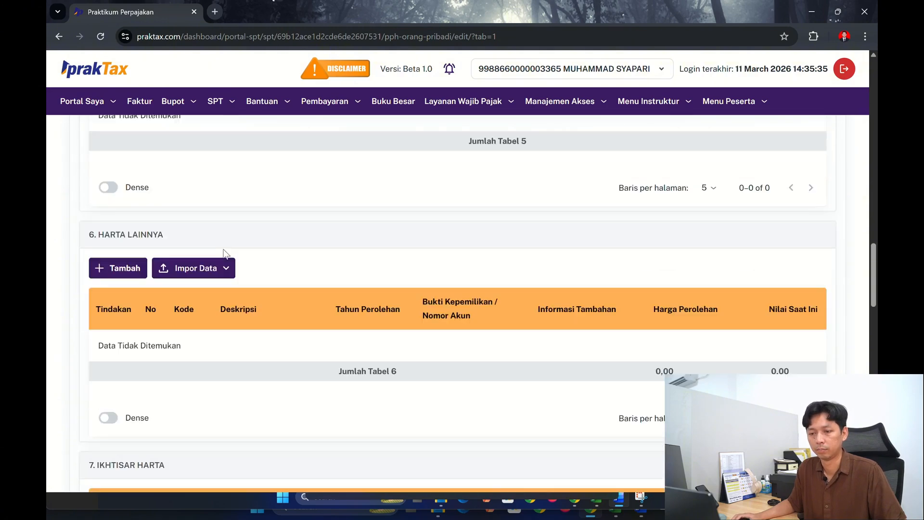
scroll(227, 254, down, 10)
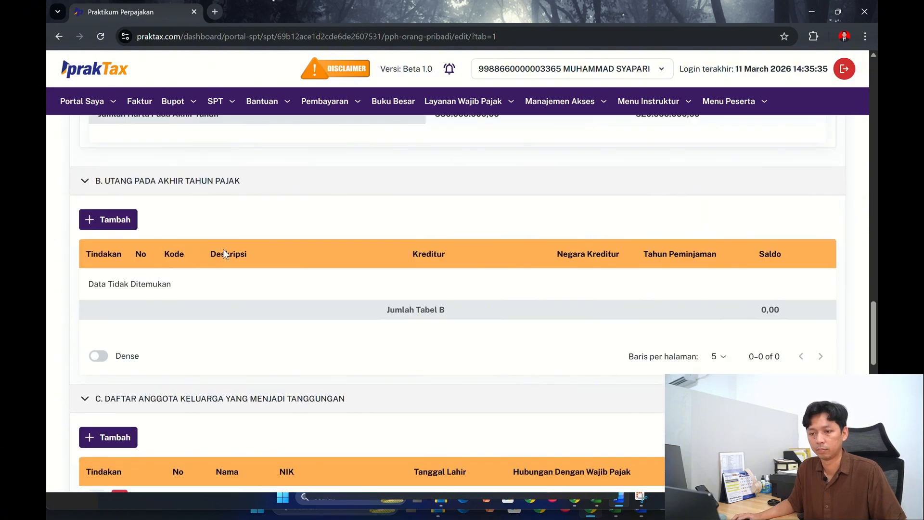
scroll(223, 254, down, 5)
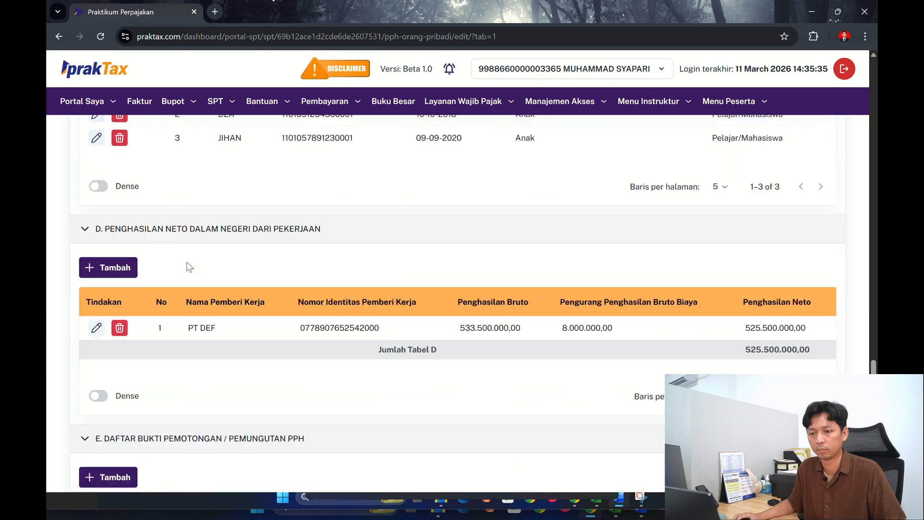
scroll(189, 267, down, 5)
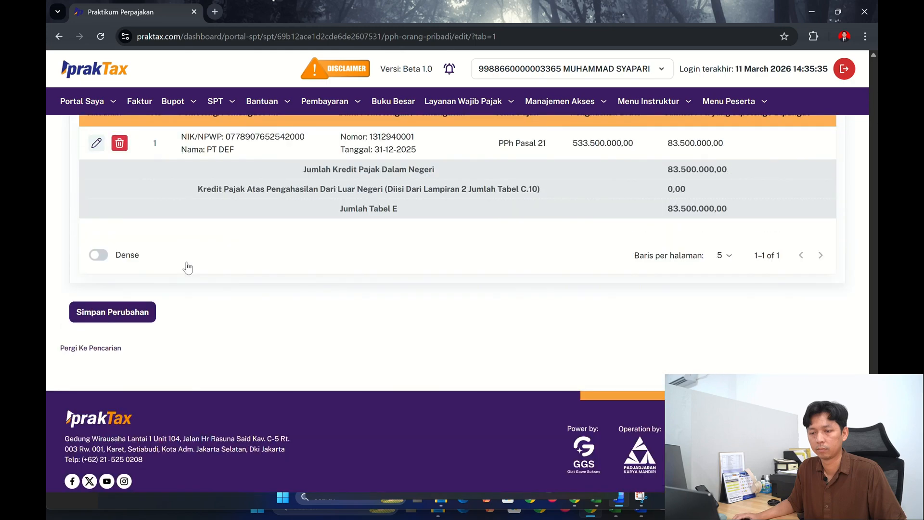
scroll(188, 268, up, 15)
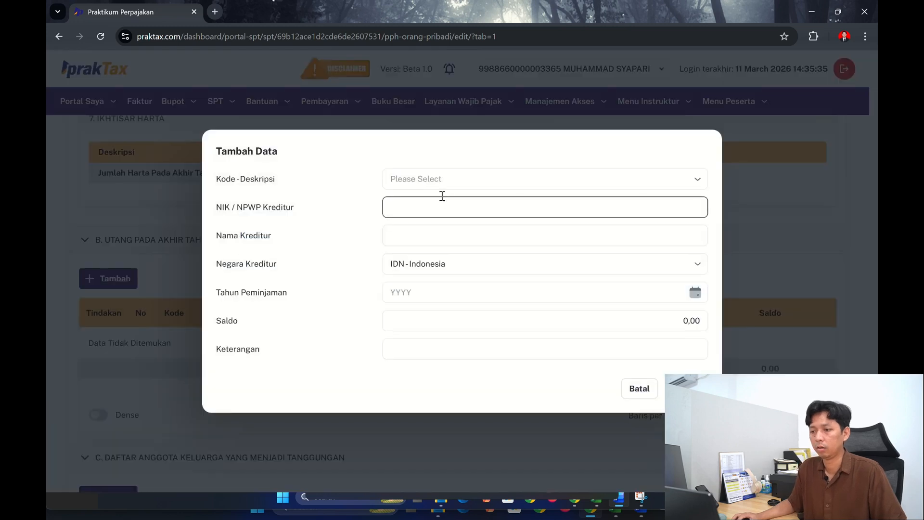
click(441, 179)
click(428, 210)
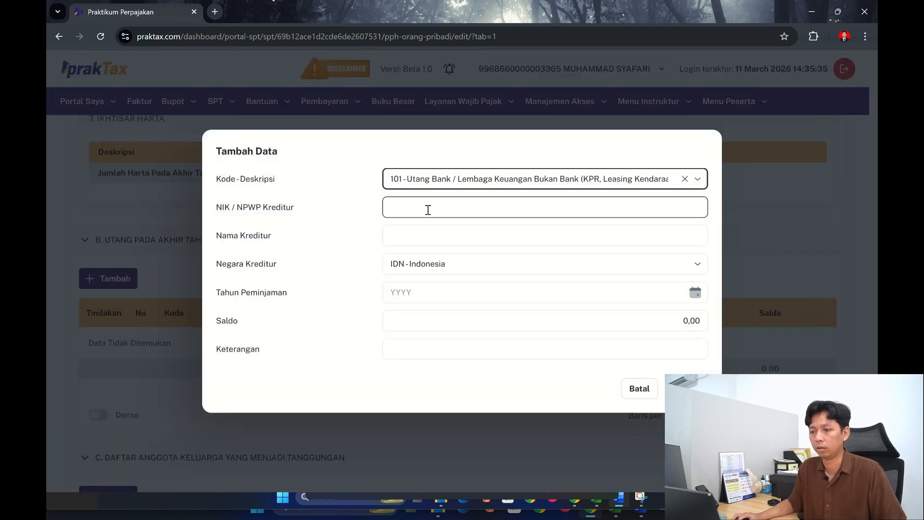
- Paste the copied creditor NIK/NPWP into the debt entry and enter BANK DEF as Nama Kreditur
click(427, 209)
key(ctrl+v)
click(429, 235)
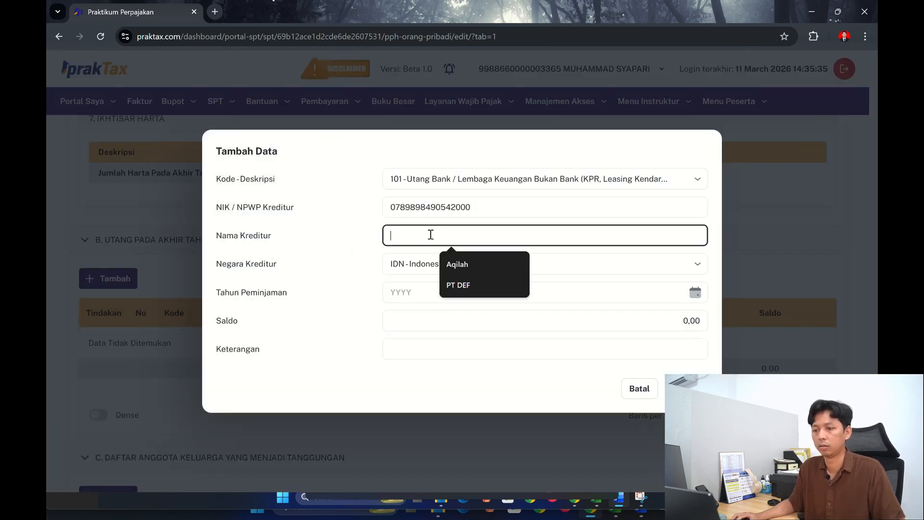
text(BANK DE)
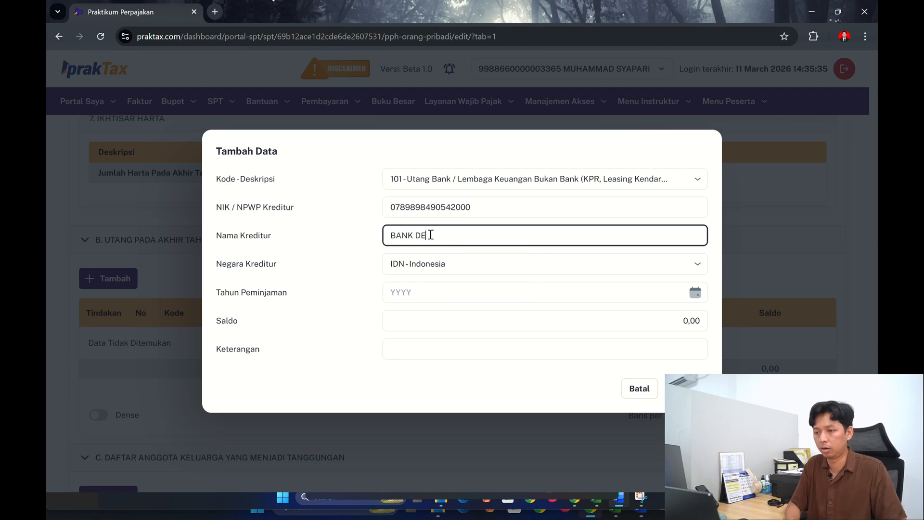
text(F)
- Following the workbook, set the debt's Tahun Peminjaman to 2023 and Saldo to 50.000.000, and save the entry
click(411, 291)
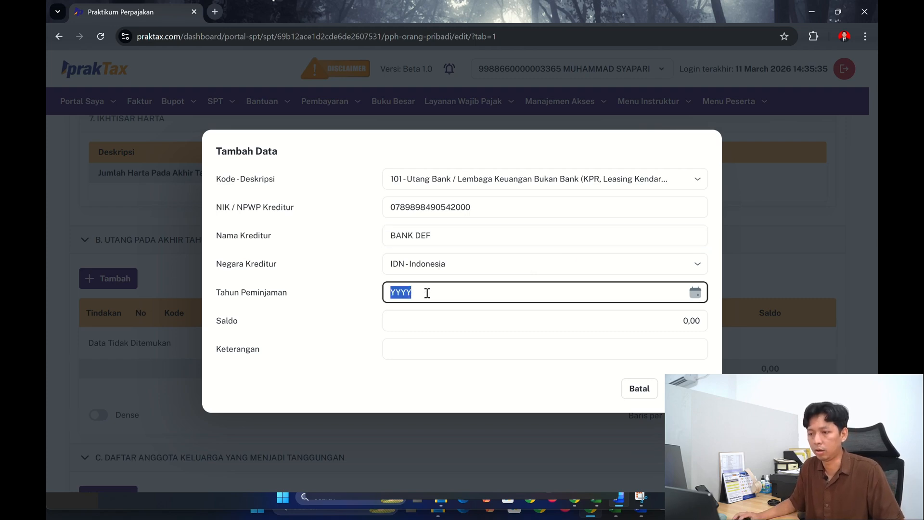
key(alt+Tab)
key(alt+Tab)
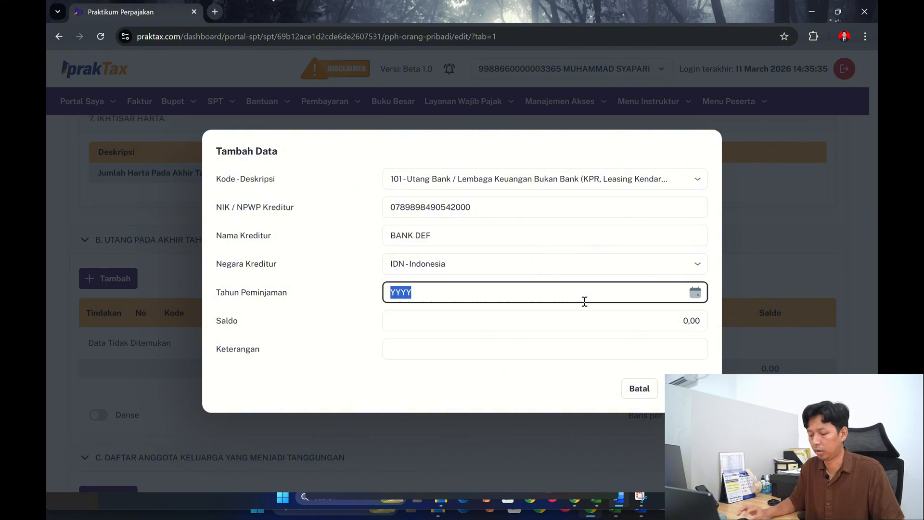
text(2023)
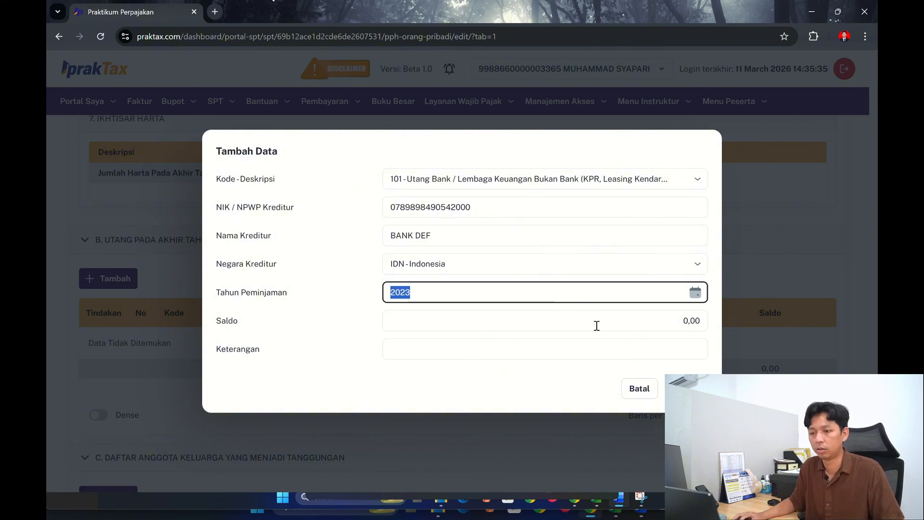
click(597, 326)
key(alt+Tab)
key(alt+Tab)
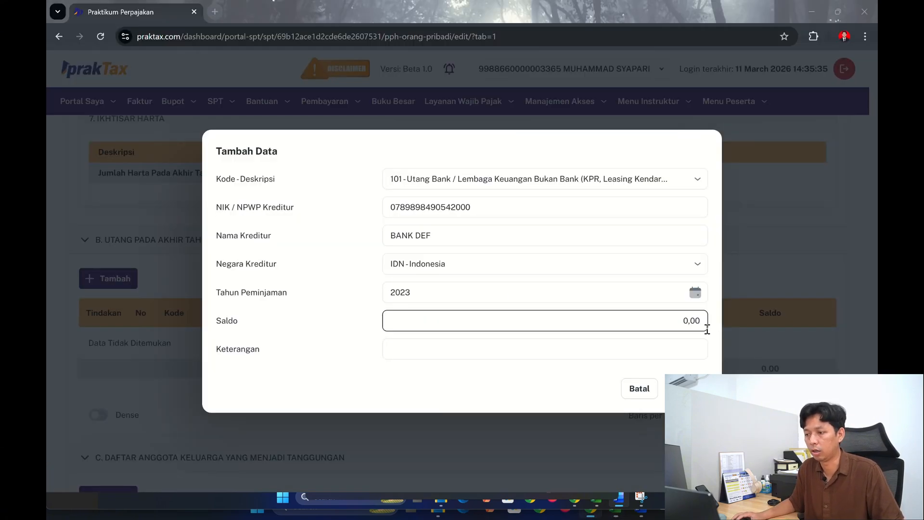
click(668, 322)
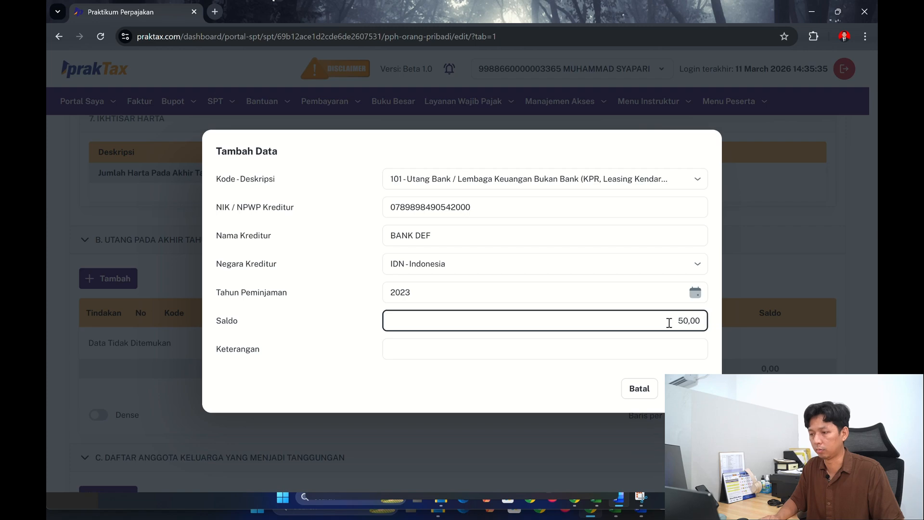
text(50.000.000)
key(Tab)
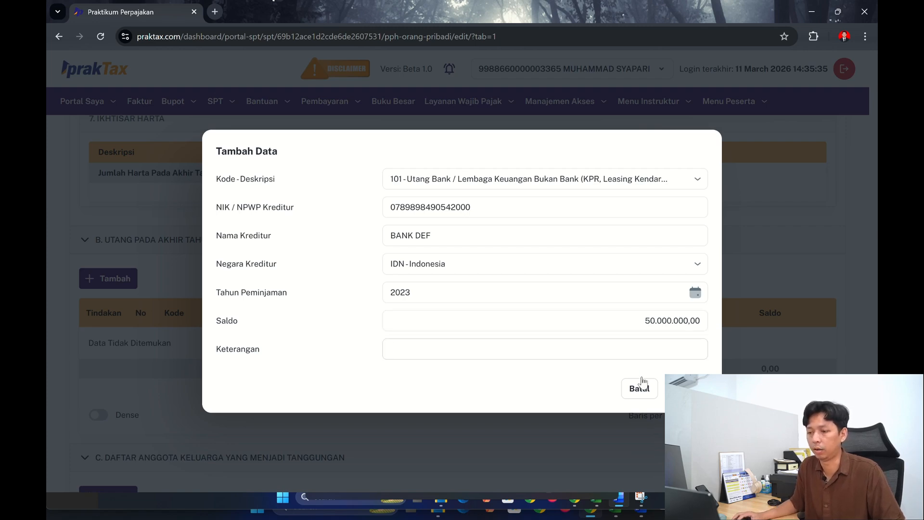
click(686, 389)
- Save the changes made to the L1 attachment
scroll(311, 349, down, 5)
scroll(310, 349, down, 10)
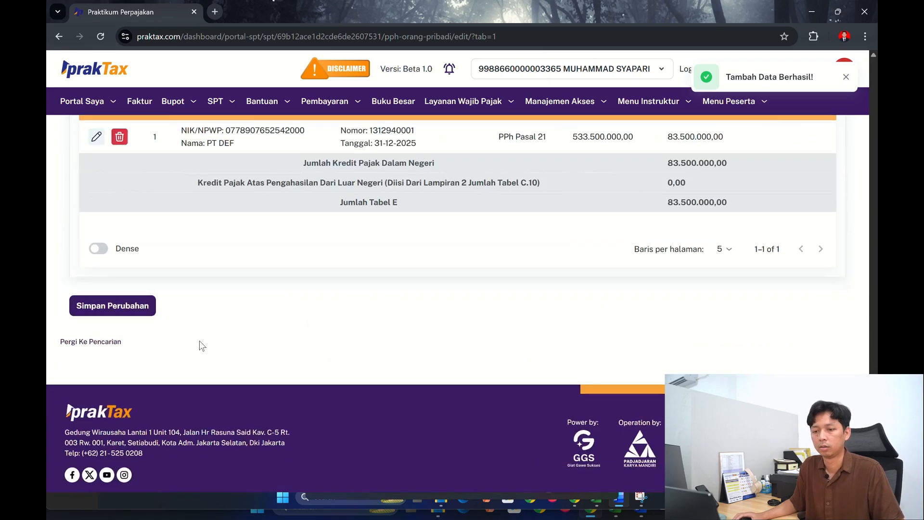
click(120, 310)
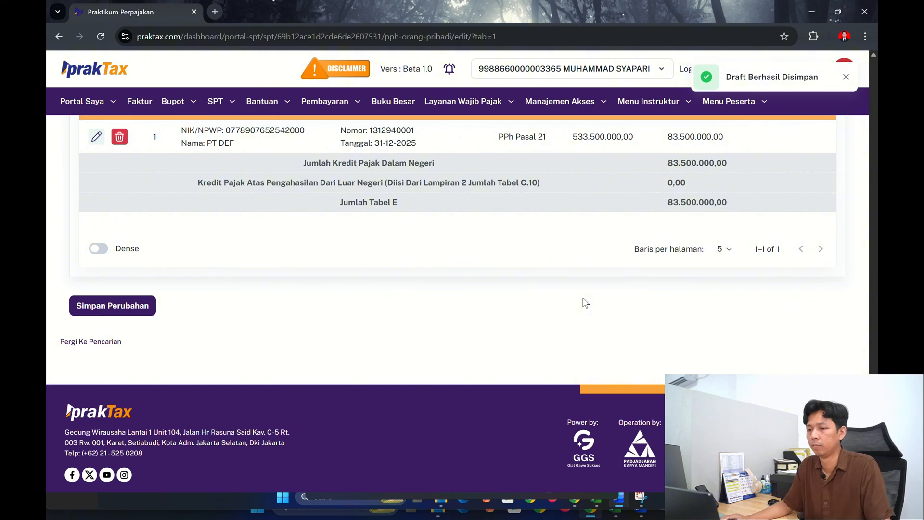
- Answer item 14C on the Induk form with Ya and compare it with section I of the workbook's INDUK 2 sheet
scroll(382, 312, up, 5)
scroll(382, 313, up, 20)
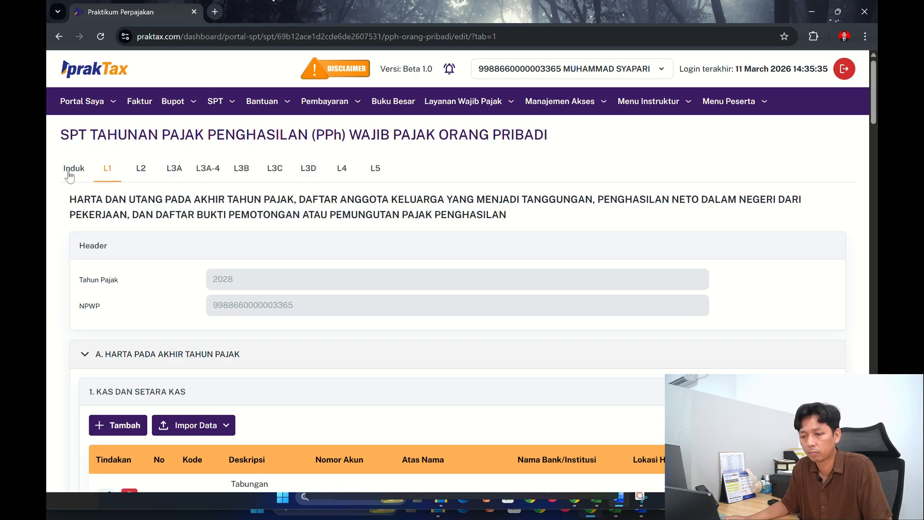
click(73, 168)
scroll(532, 290, down, 15)
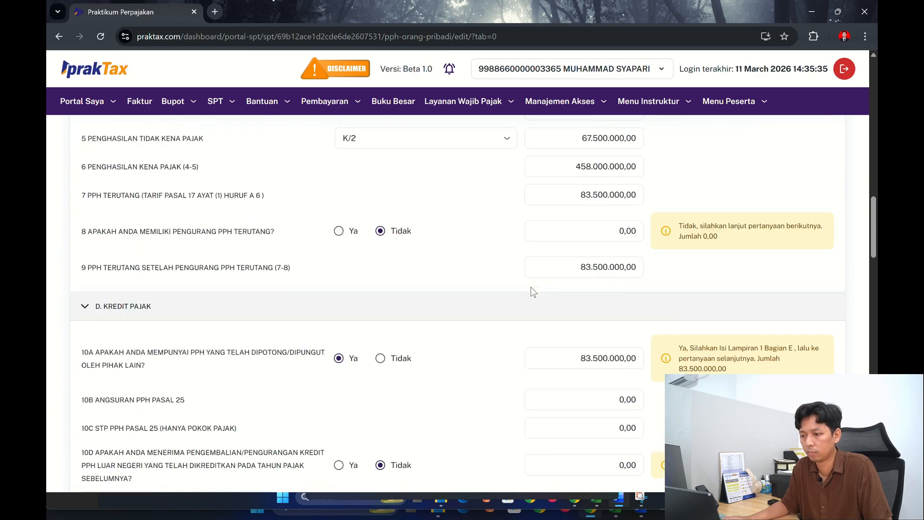
scroll(532, 291, down, 20)
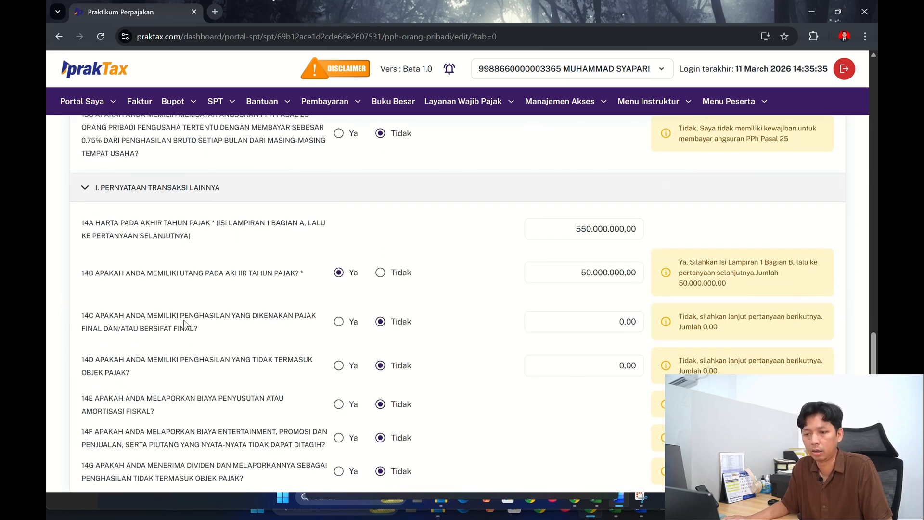
click(339, 322)
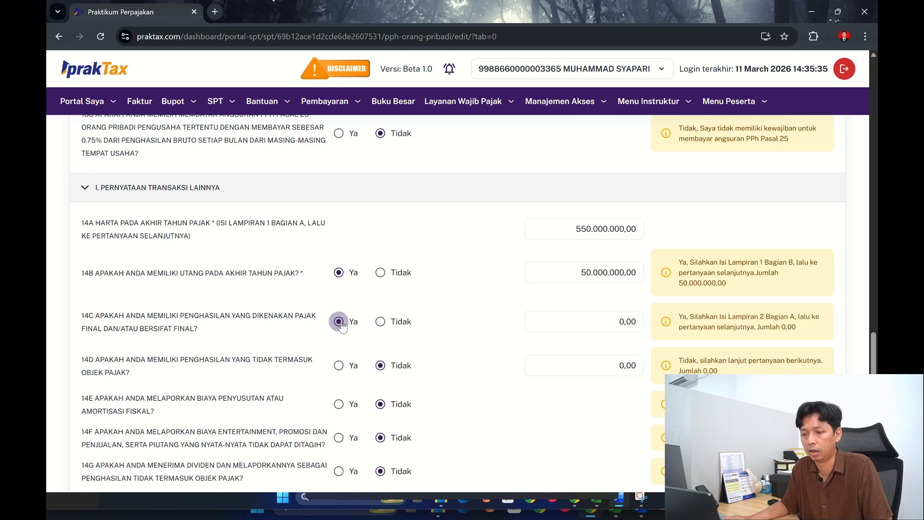
click(623, 503)
click(197, 471)
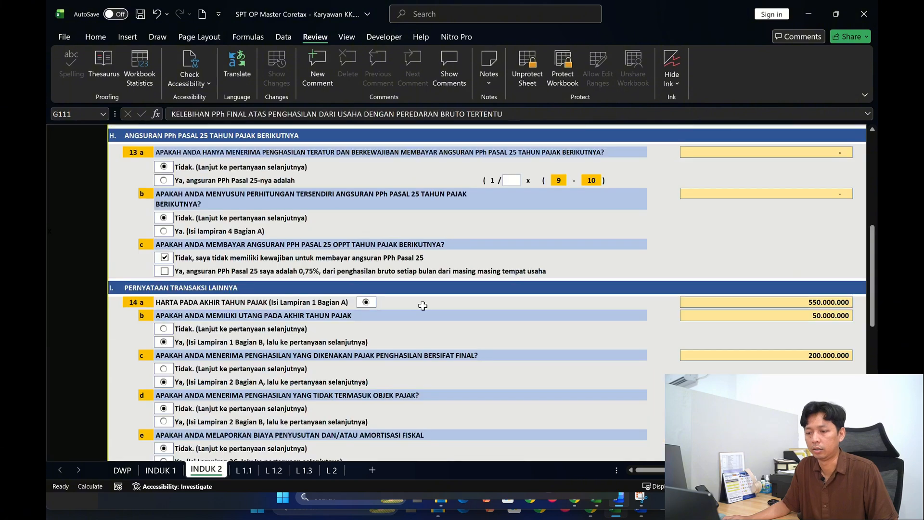
scroll(400, 280, down, 1)
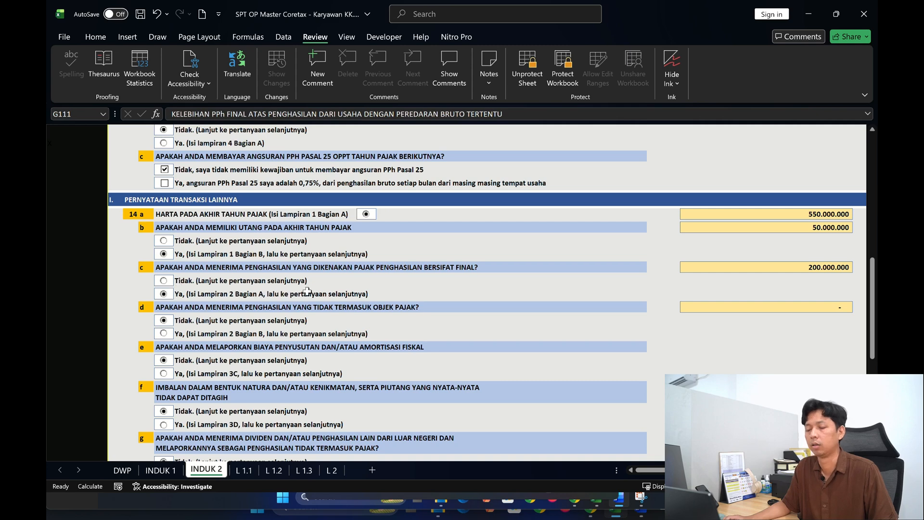
key(alt+Tab)
click(532, 325)
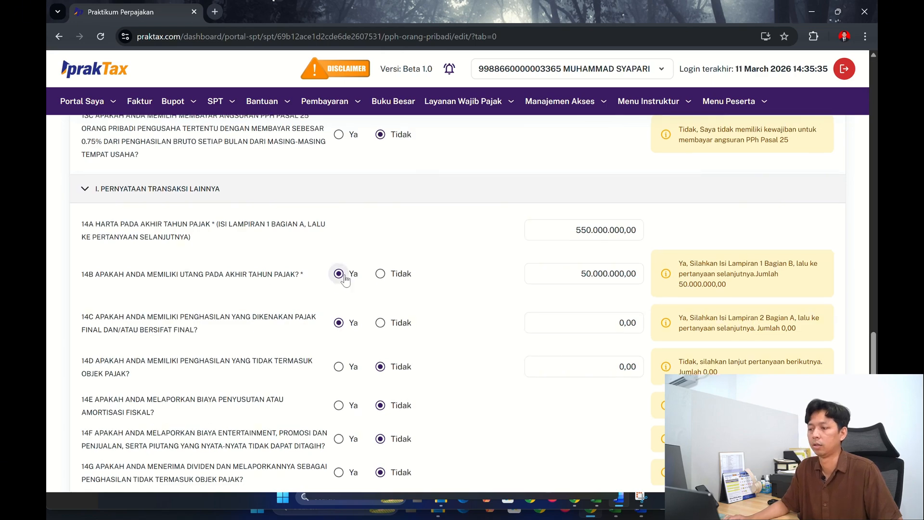
- Open L2 and start a new entry in section A for income subject to final tax
scroll(375, 286, up, 20)
scroll(374, 284, up, 10)
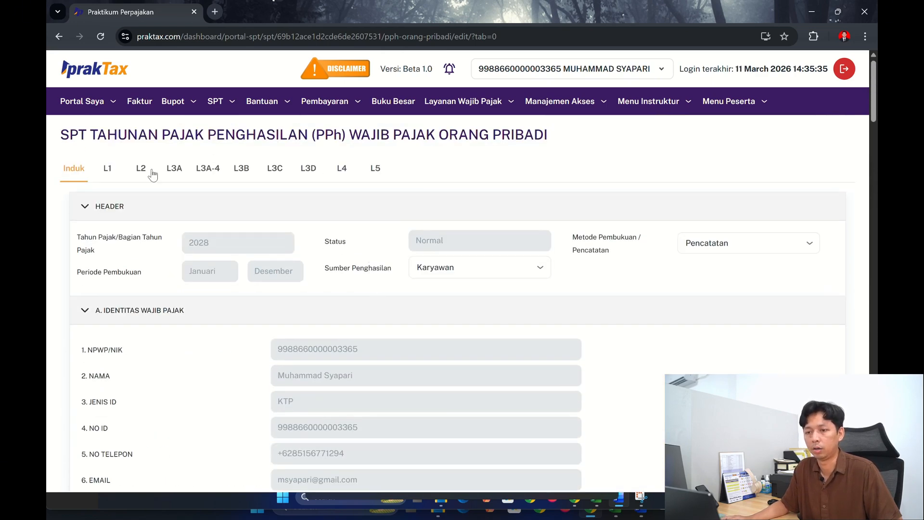
click(151, 171)
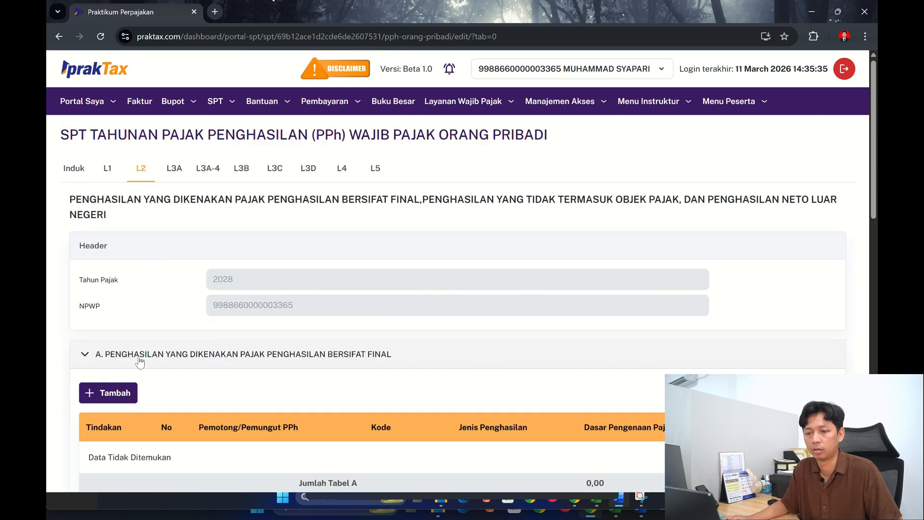
click(120, 391)
click(502, 216)
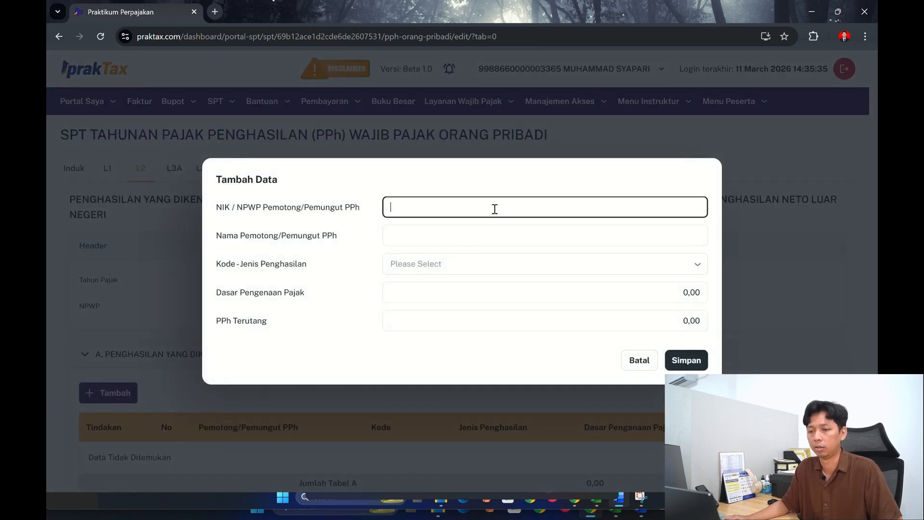
- Copy the withholder's NIK/NPWP from section A of the workbook's L 2 sheet into the new L2 entry
key(alt+Tab)
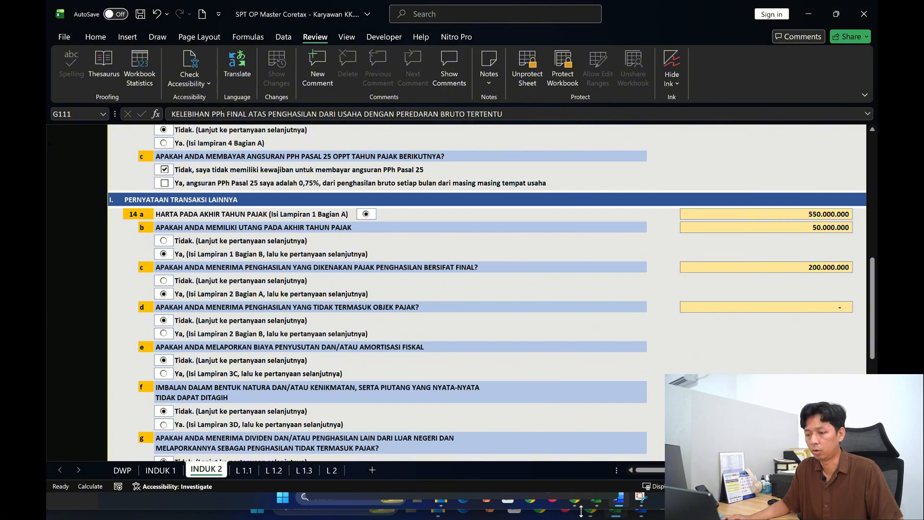
click(326, 470)
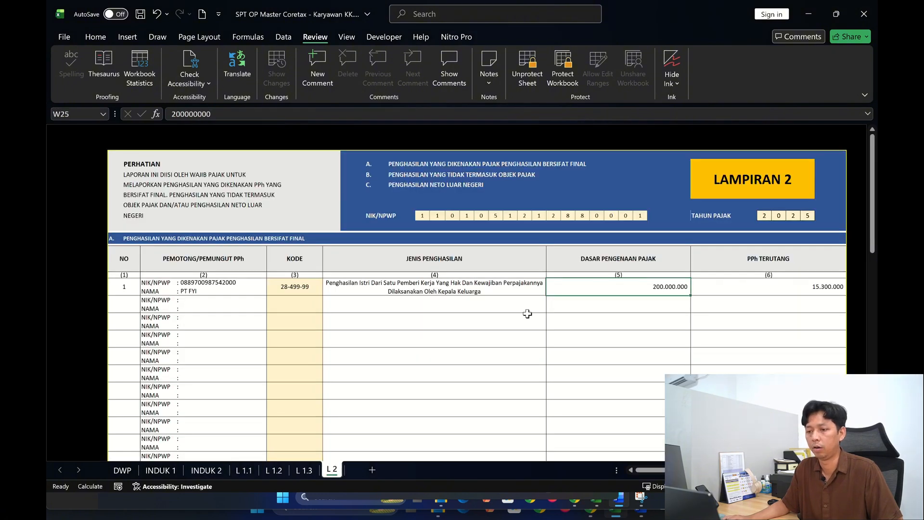
click(207, 281)
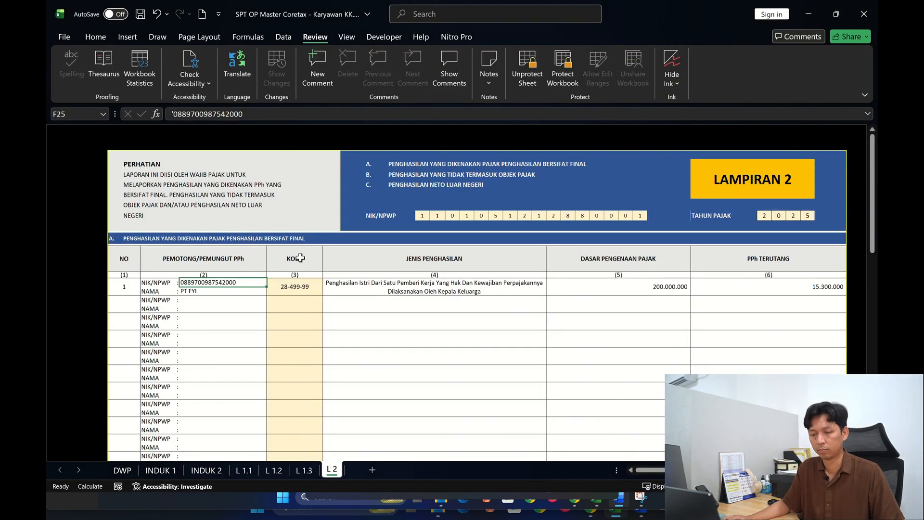
key(ctrl+c)
key(alt+Tab)
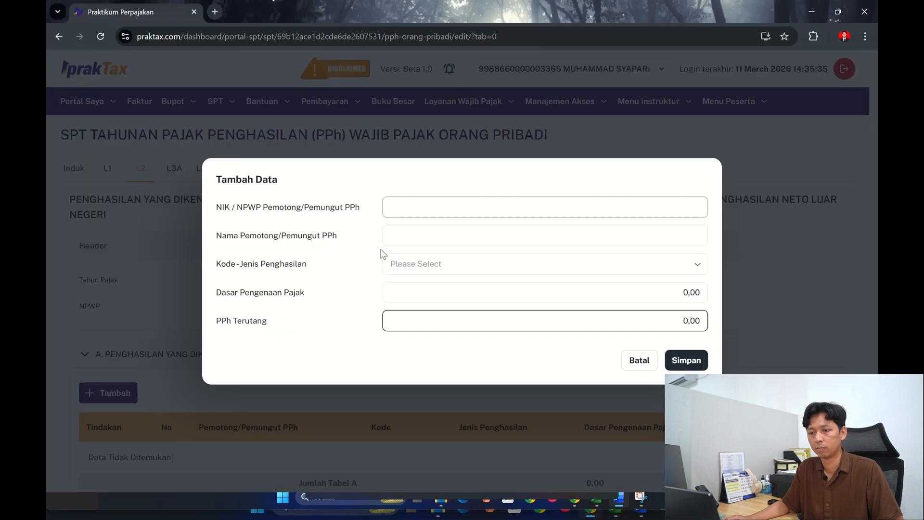
click(442, 215)
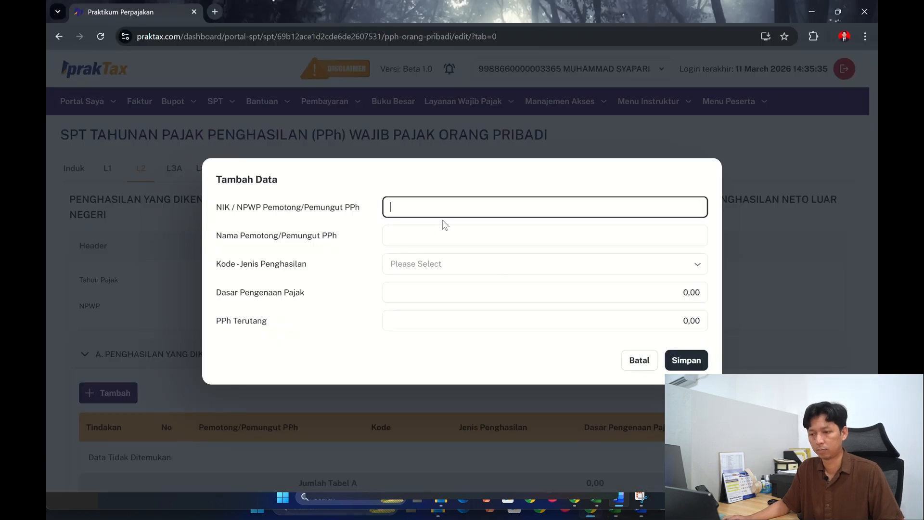
key(ctrl+v)
- Enter PT FYI as the withholder's name in the L2 entry, taken from the workbook's L 2 sheet
click(444, 230)
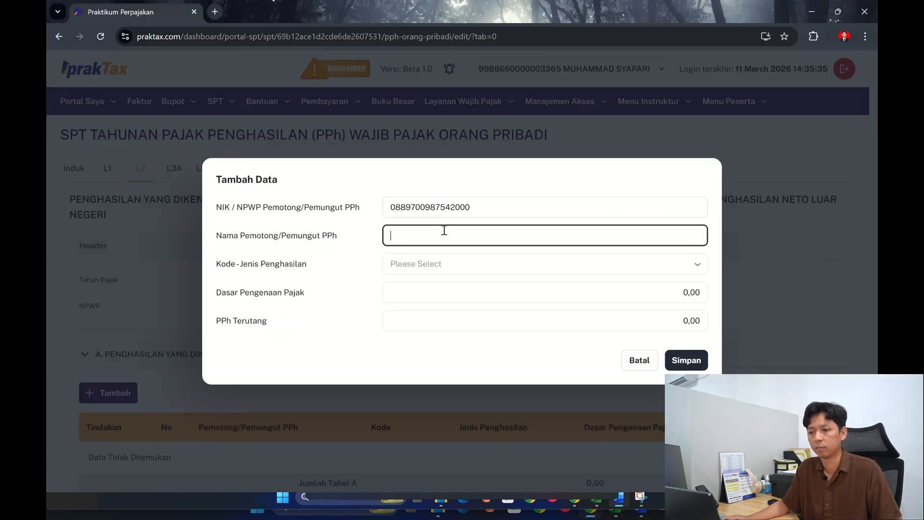
key(alt+Tab)
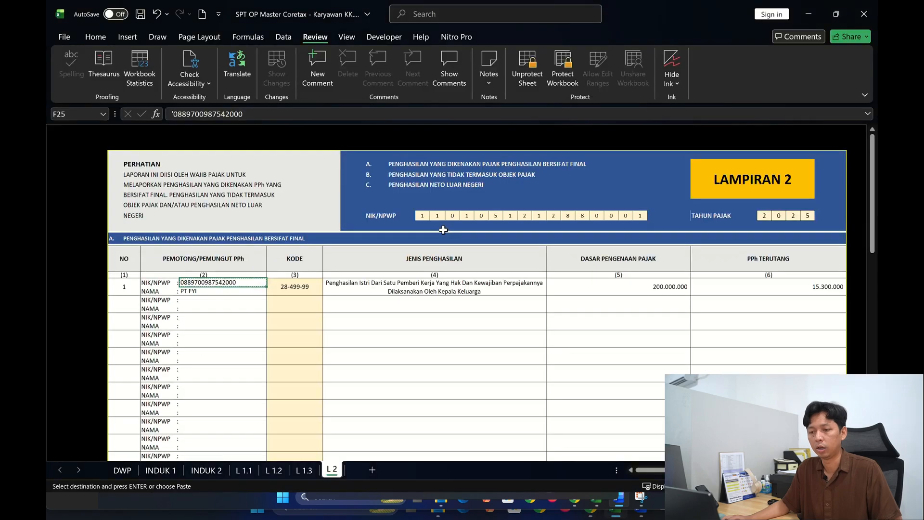
click(196, 292)
key(ctrl+c)
key(alt+Tab)
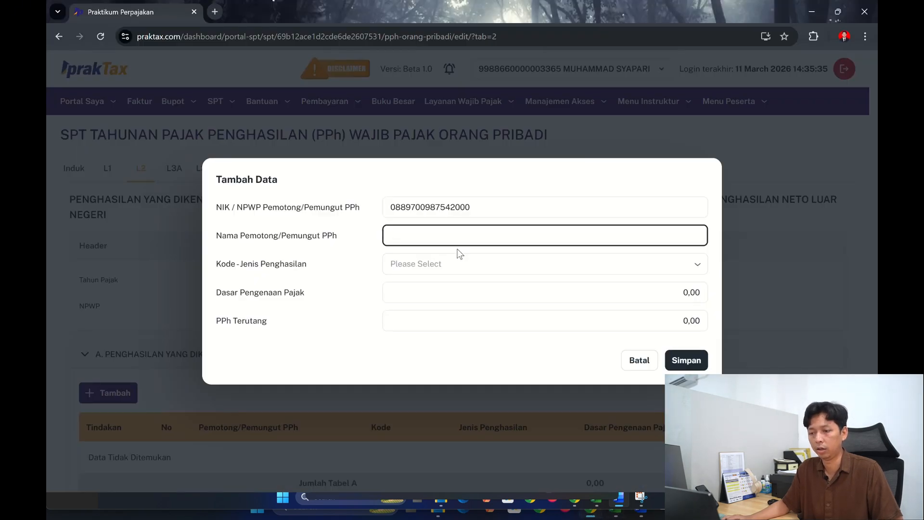
text(PT F)
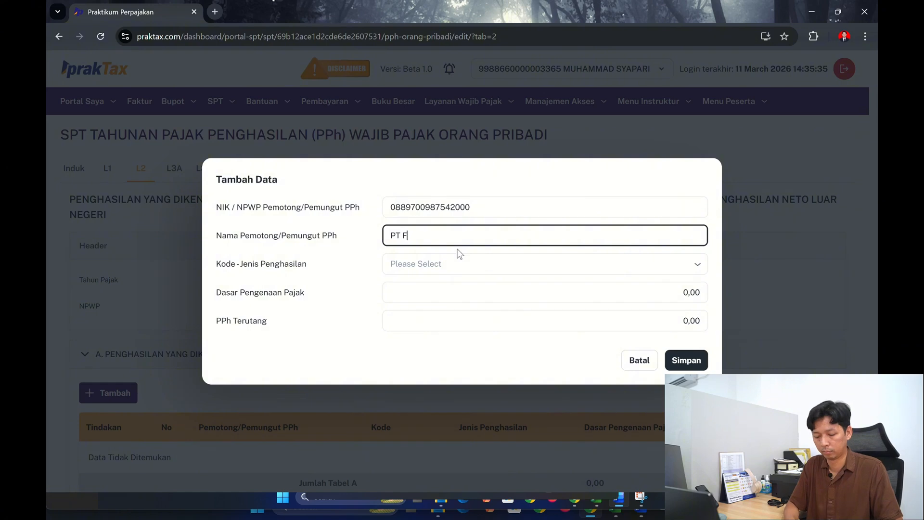
text(Y)
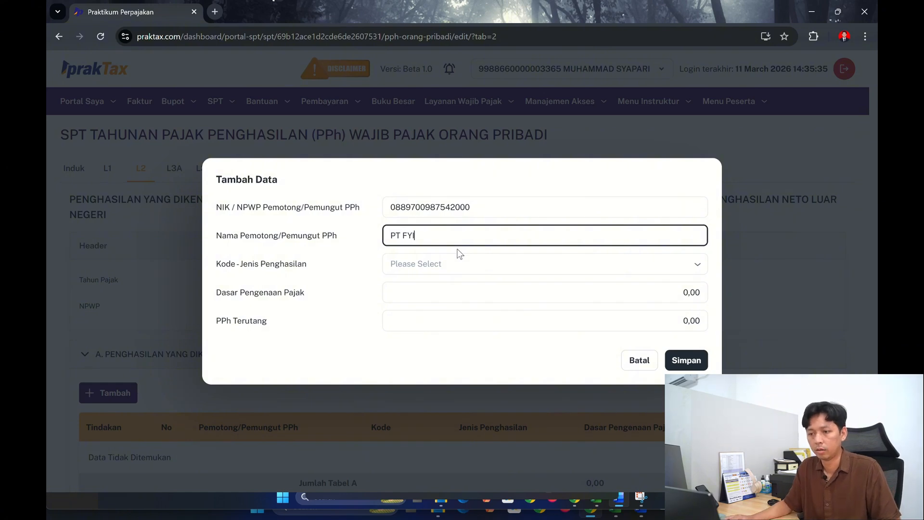
- Set the entry's income type to 28-499-99, Pendapatan yang diterima istri dari satu pemberi kerja, by searching for ISTRI
click(453, 260)
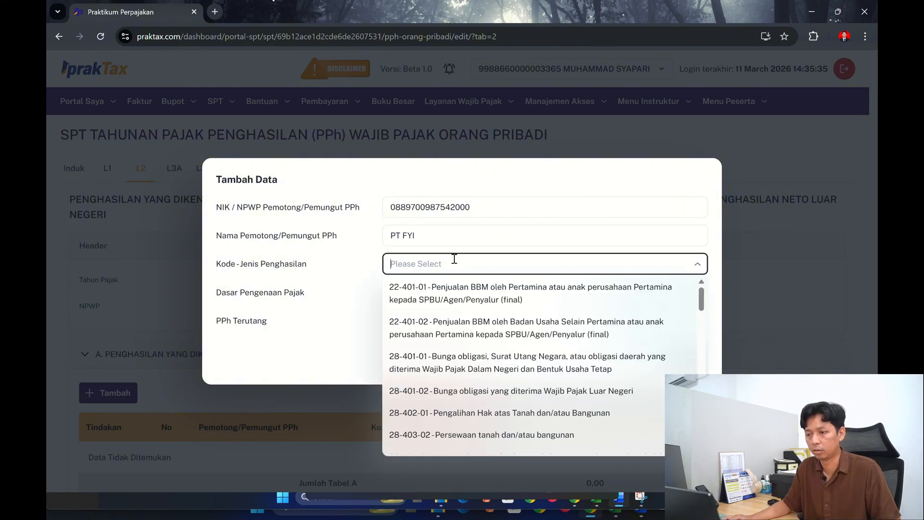
key(alt+Tab)
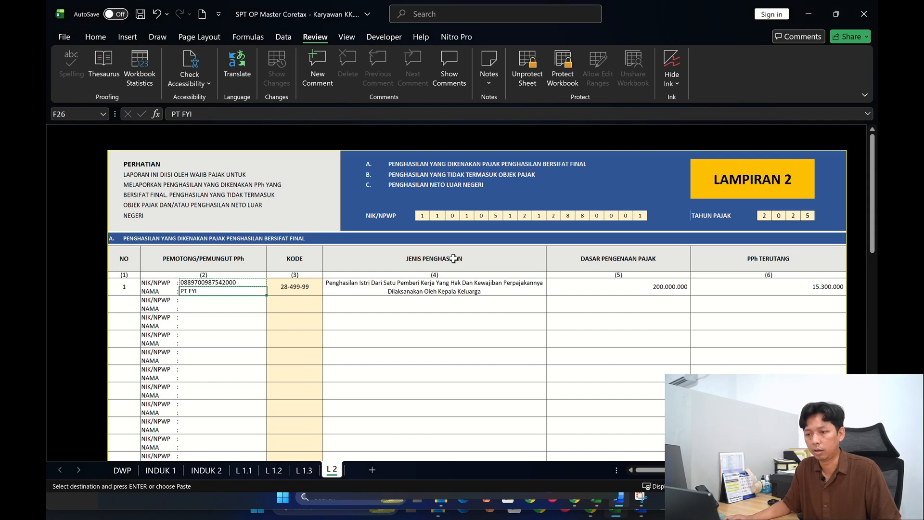
key(alt+Tab)
click(454, 260)
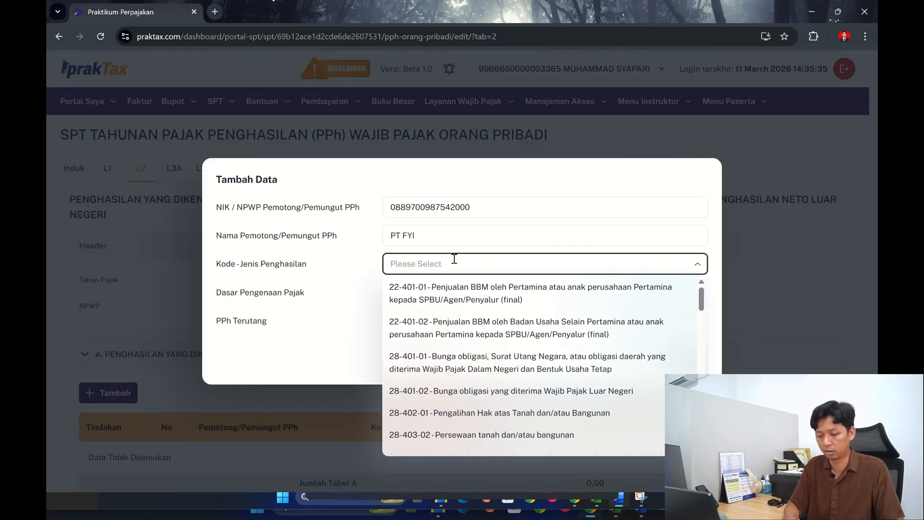
text(ISTRI)
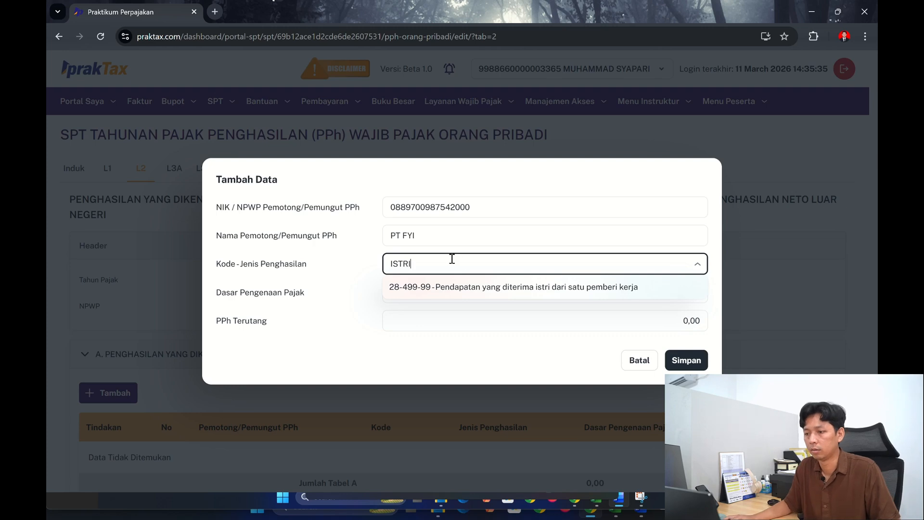
click(481, 285)
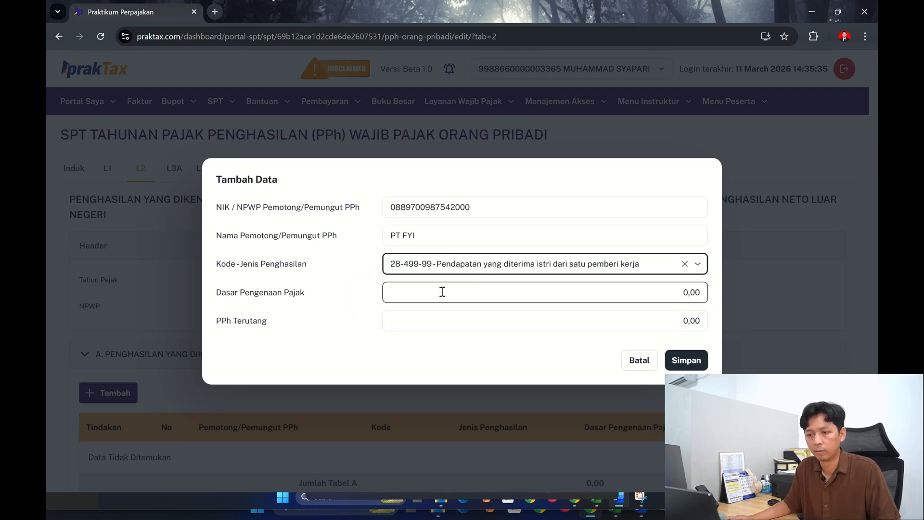
- Set the entry's Dasar Pengenaan Pajak to 200.000.000 according to the workbook's L 2 sheet
click(442, 291)
key(alt+Tab)
key(alt+Tab)
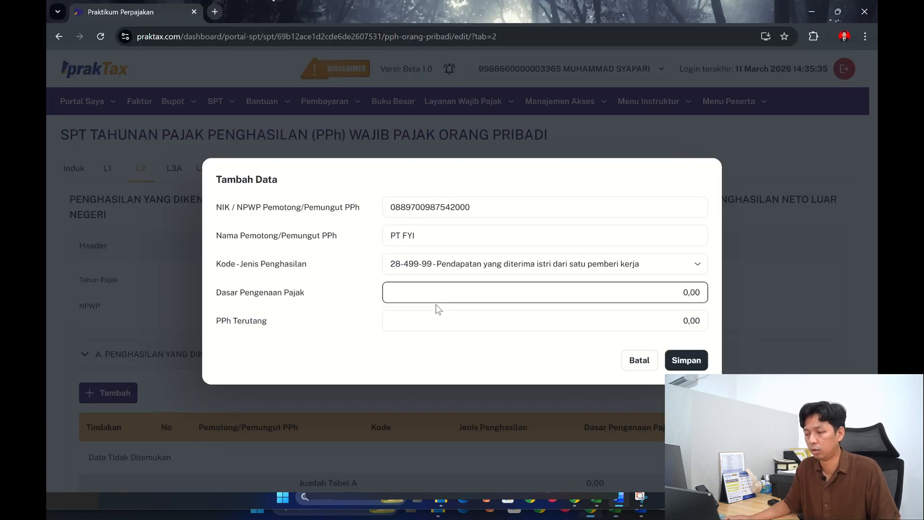
text(200.000.00)
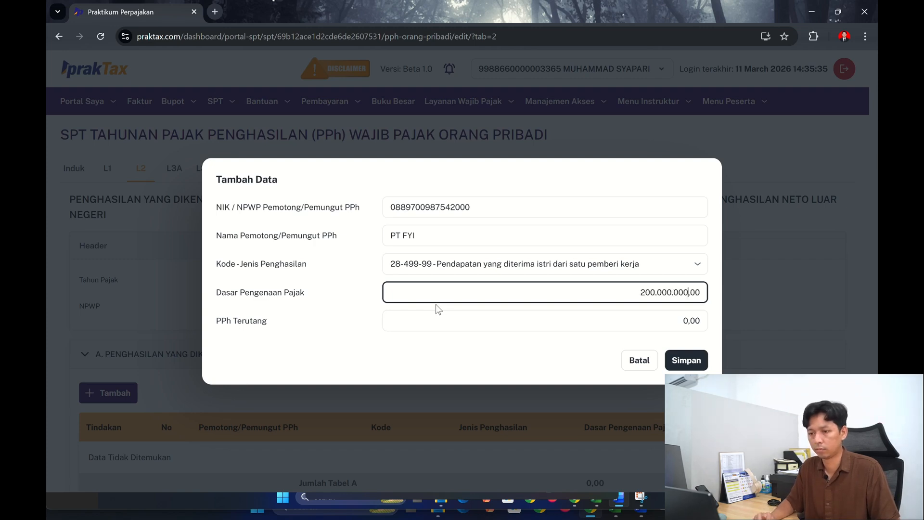
key(Tab)
- Set PPh Terutang to 15.300.000 as in the workbook and save the final-taxed income entry
key(alt+Tab)
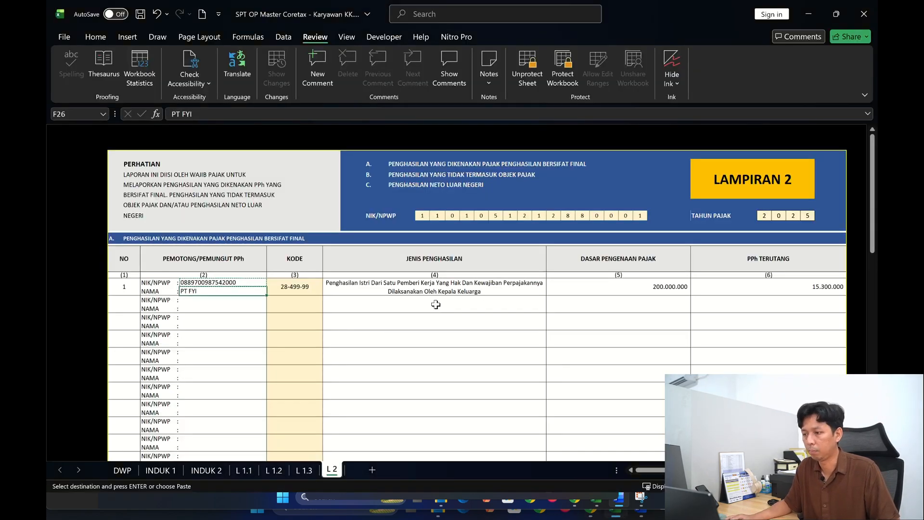
key(alt+Tab)
click(582, 316)
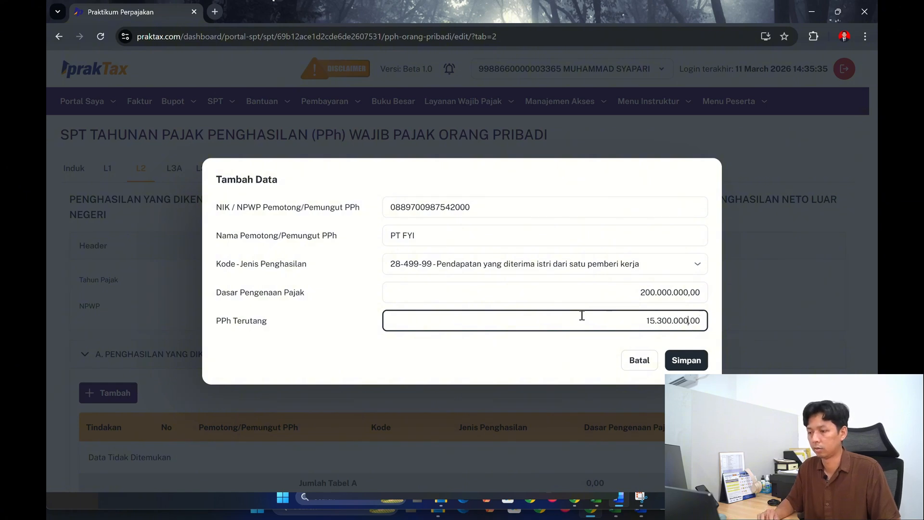
text(15300000)
click(688, 361)
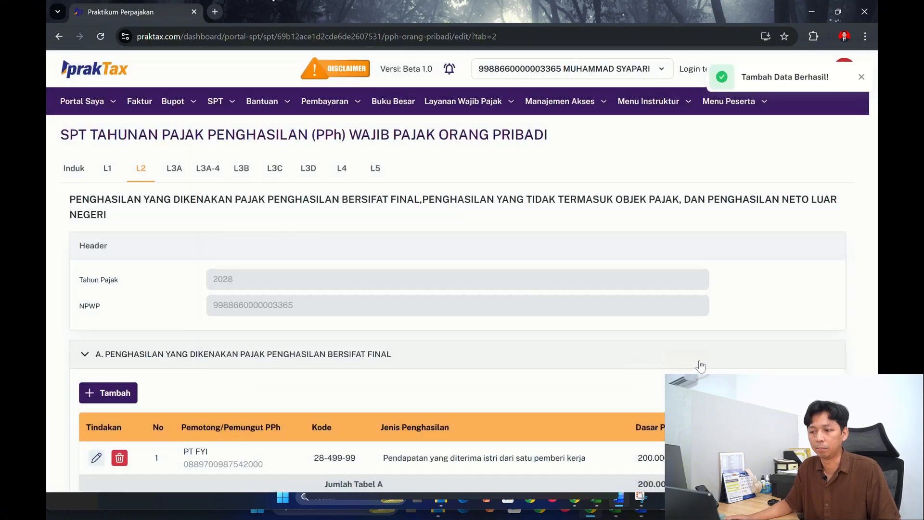
- Check item 14d on the workbook's INDUK 2 sheet against L2 section B and save the L2 attachment
scroll(408, 272, down, 7)
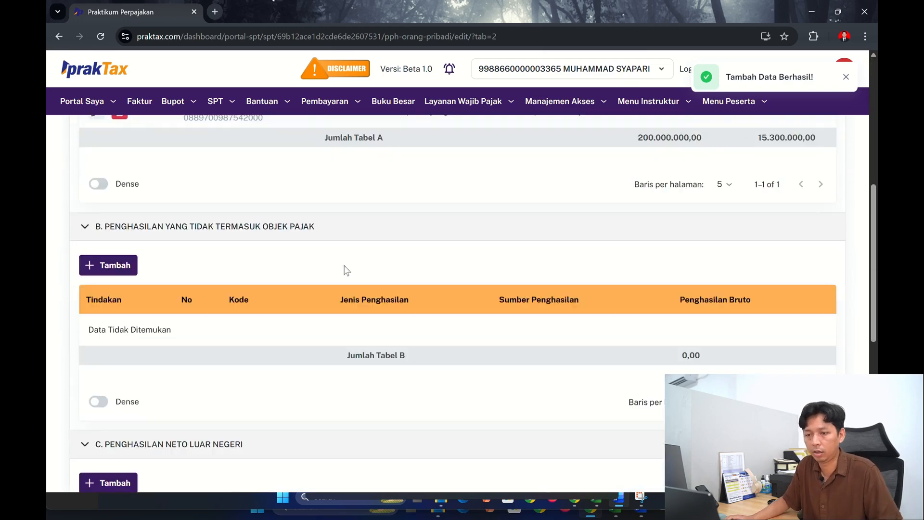
scroll(193, 289, up, 1)
key(alt+Tab)
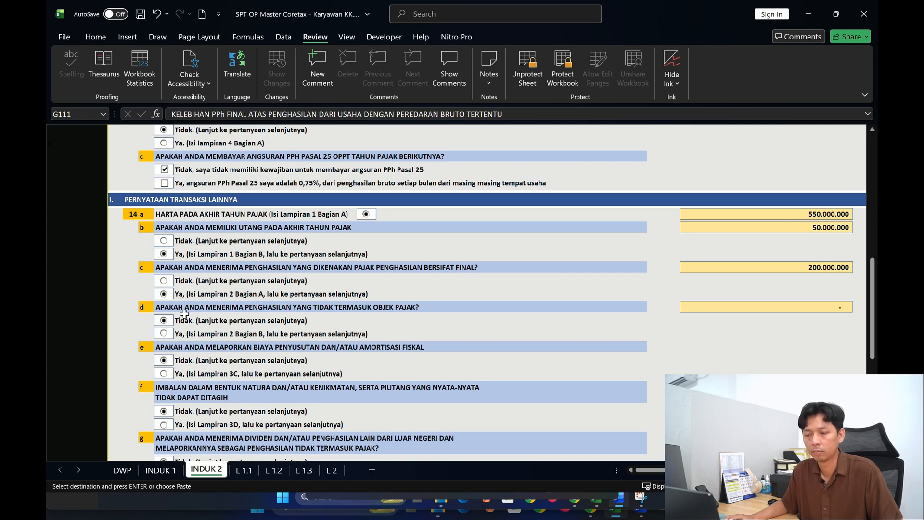
key(alt+Tab)
scroll(192, 380, down, 10)
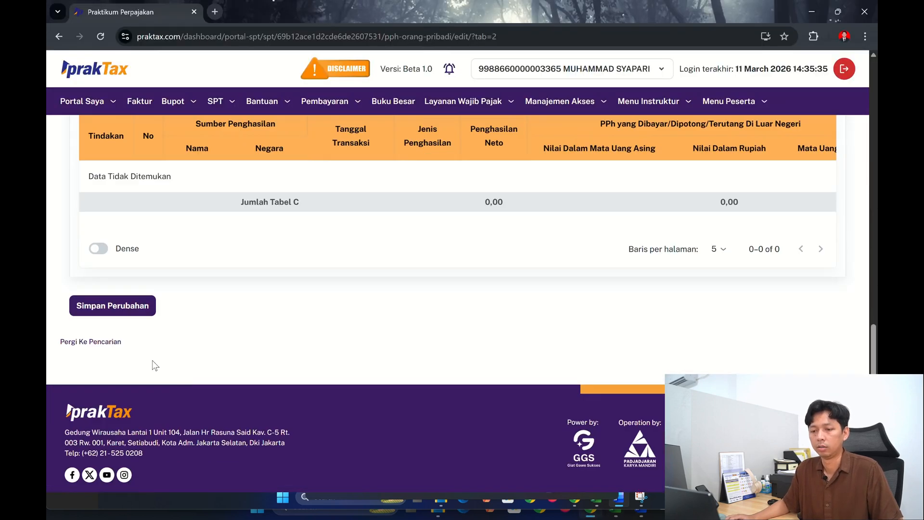
click(106, 305)
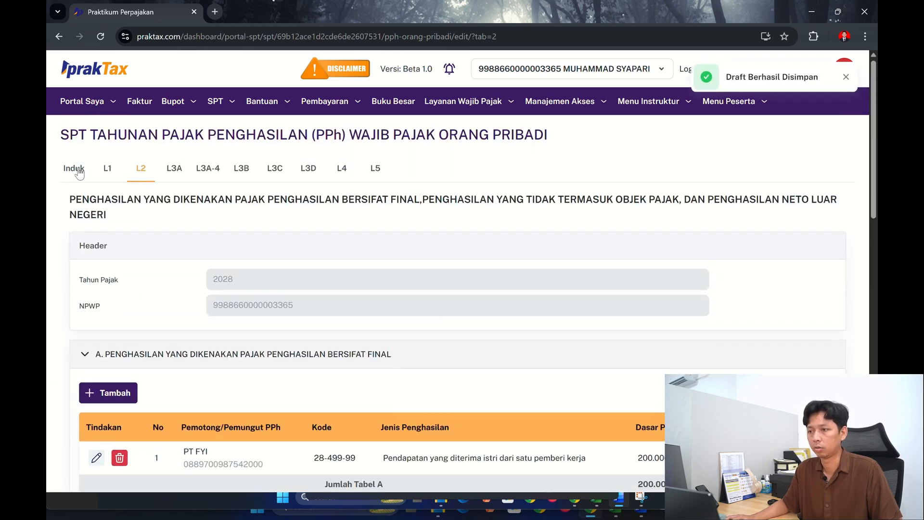
- Return to the Induk form and answer item 14D on non-taxable income with Tidak
click(88, 173)
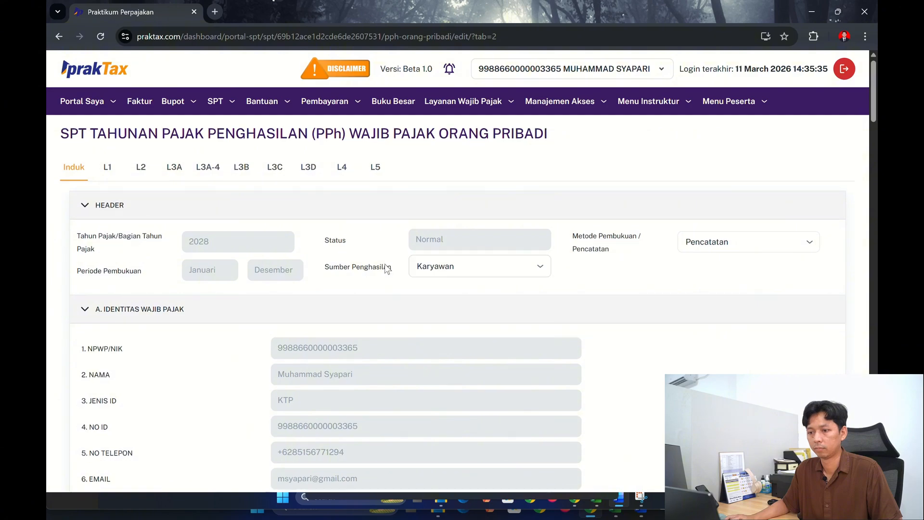
scroll(384, 268, down, 15)
scroll(385, 268, up, 15)
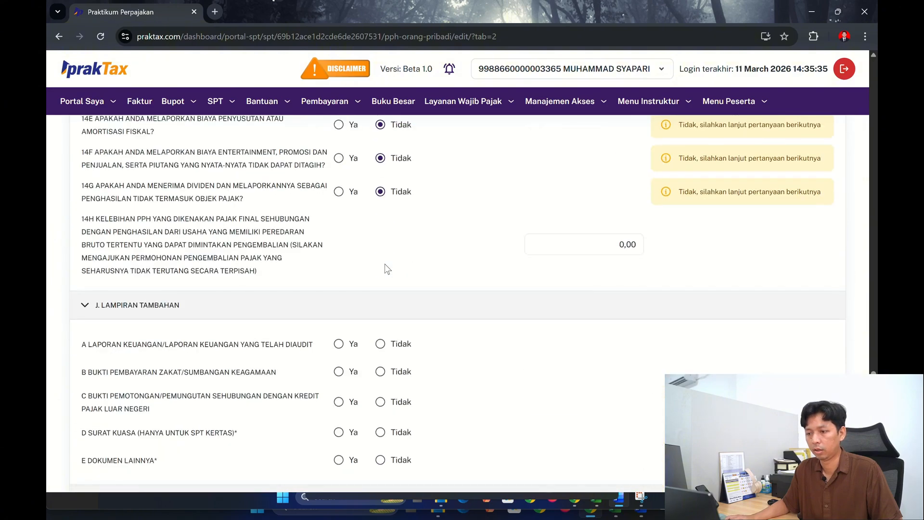
scroll(384, 263, down, 20)
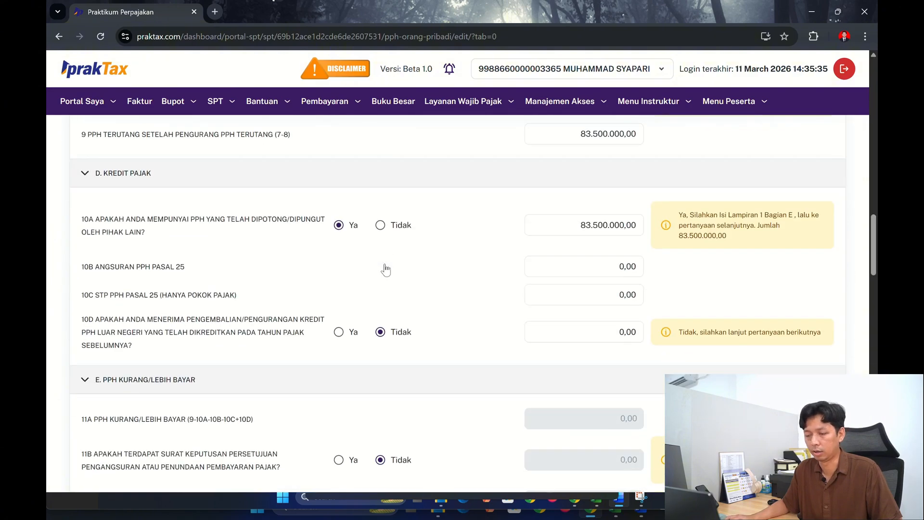
scroll(384, 276, up, 3)
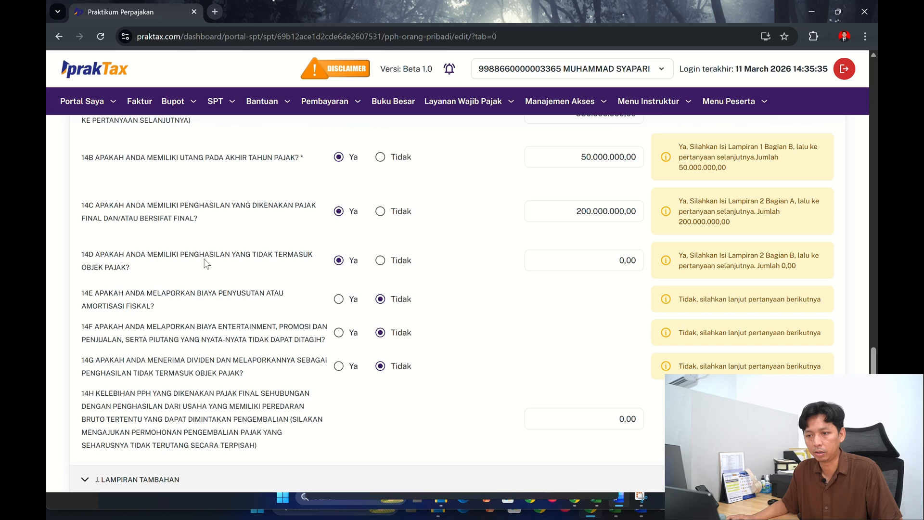
click(380, 259)
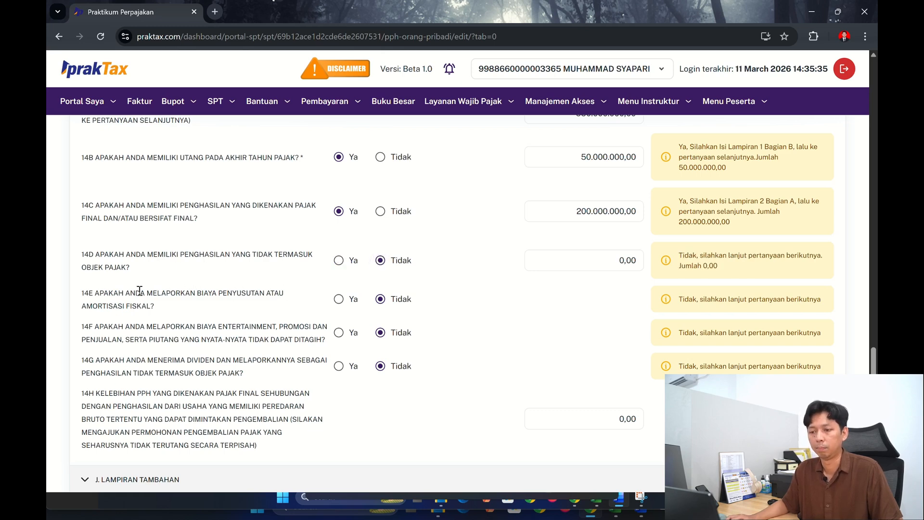
- Answer all additional attachment items A to E in section J, Lampiran Tambahan, with Tidak
scroll(296, 291, down, 1)
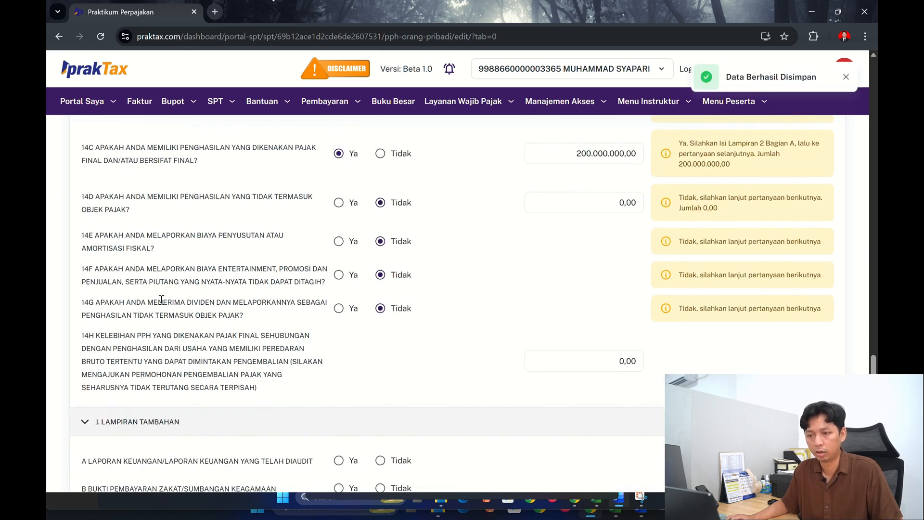
scroll(378, 274, down, 4)
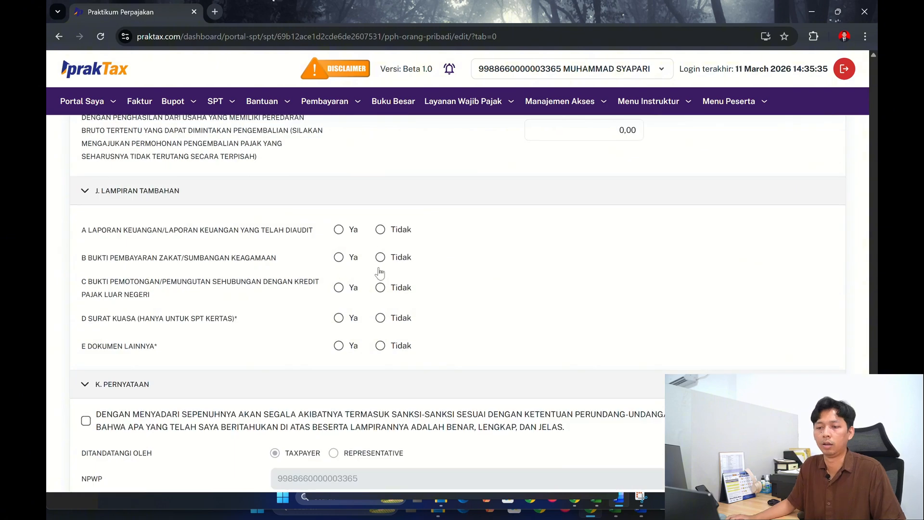
click(379, 230)
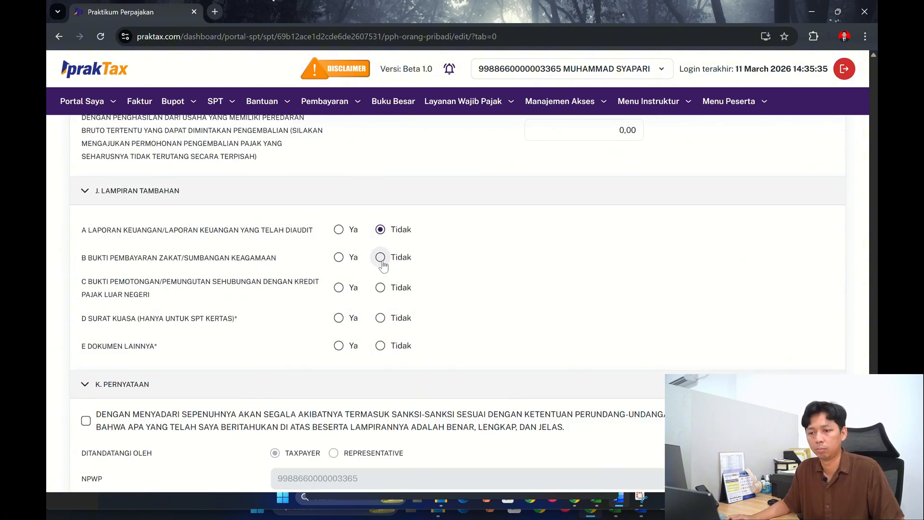
click(380, 258)
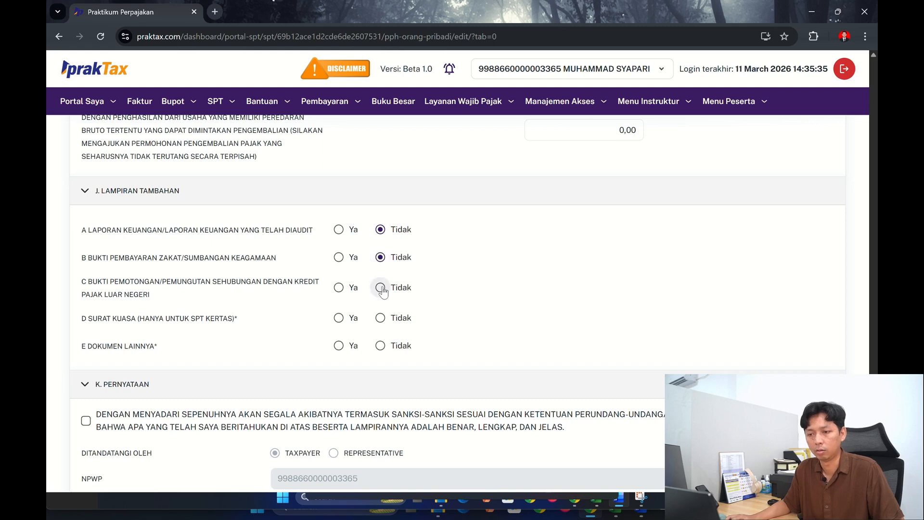
click(380, 289)
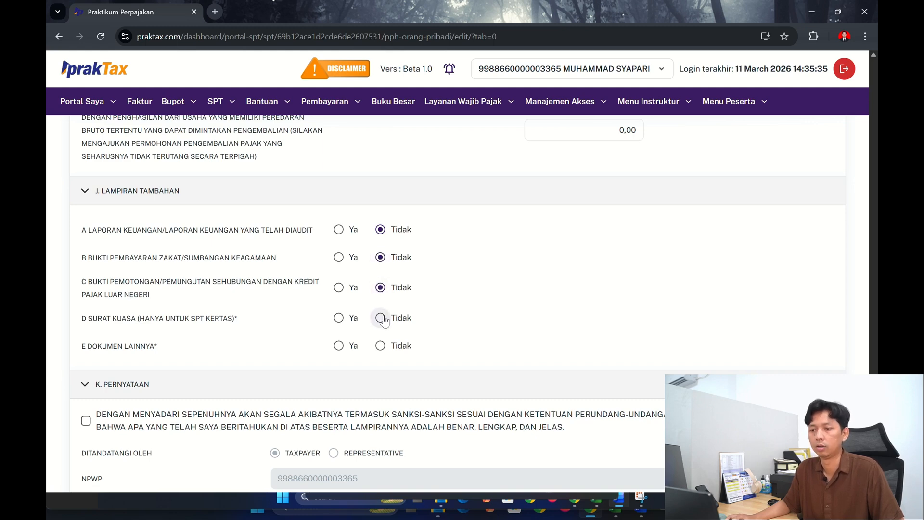
click(381, 318)
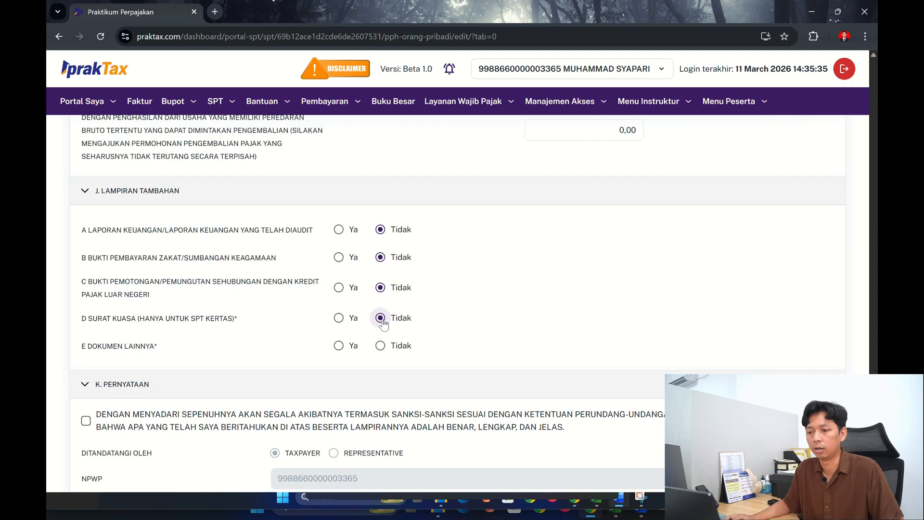
click(381, 346)
- Accept the truthfulness declaration in section K, Pernyataan, and save the return as a draft
scroll(472, 314, up, 15)
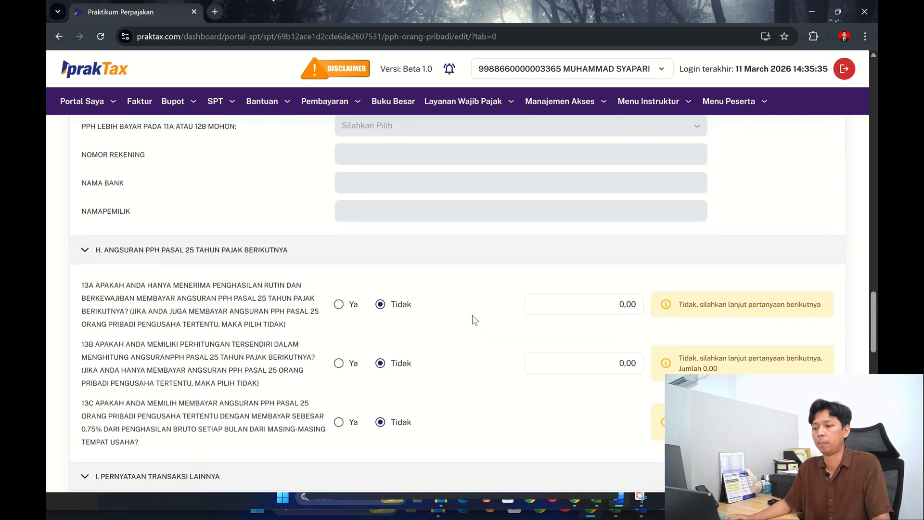
scroll(472, 315, down, 12)
scroll(472, 315, down, 6)
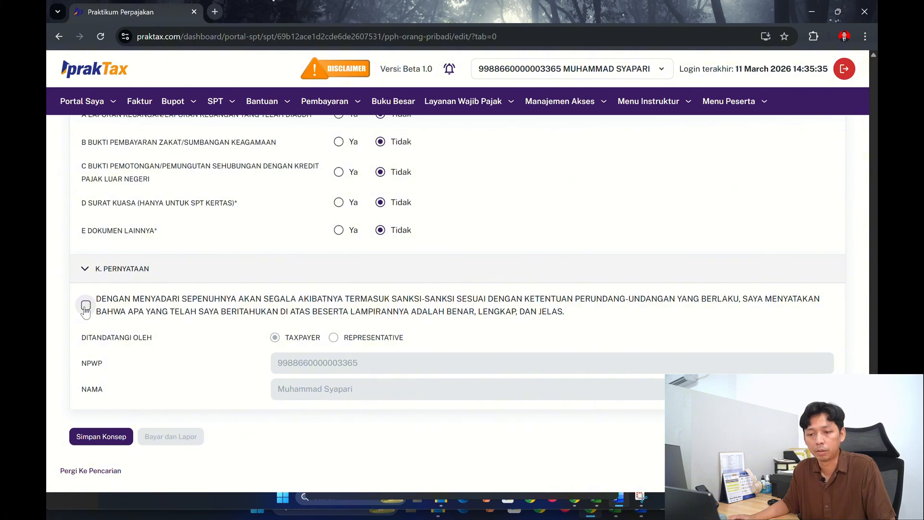
click(86, 306)
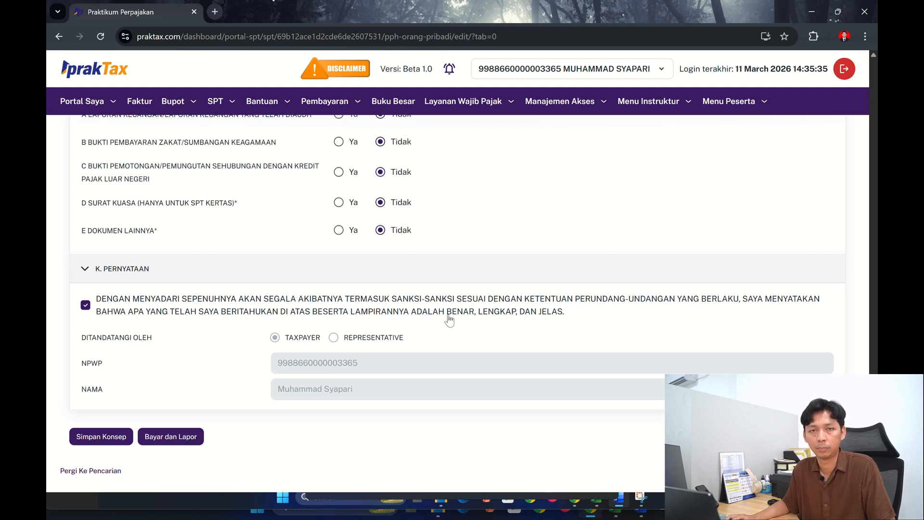
scroll(448, 316, down, 2)
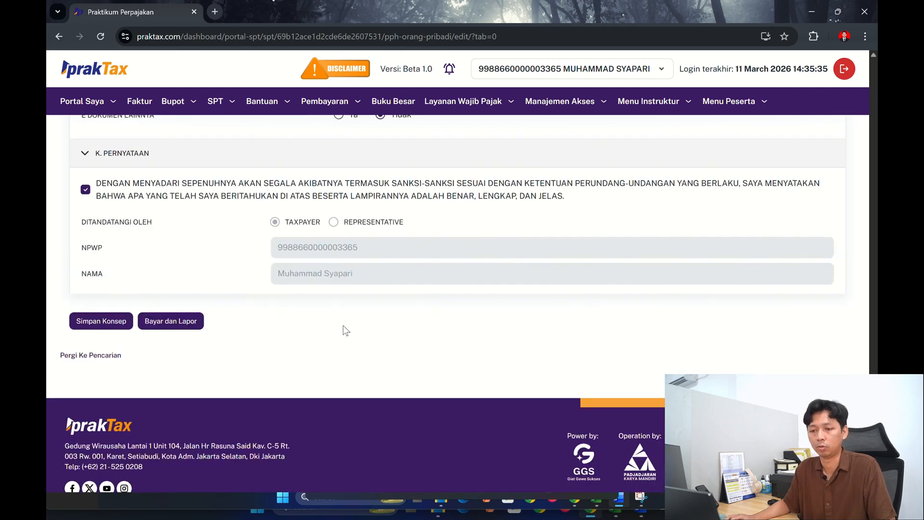
click(111, 330)
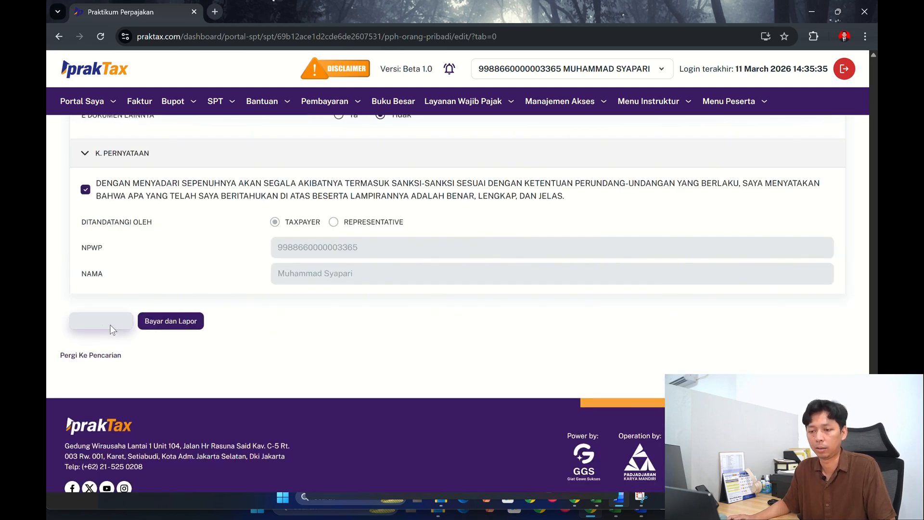
- Submit the return for payment and filing (Bayar dan Lapor) and confirm the document signature with the filled-in signer credentials
click(174, 327)
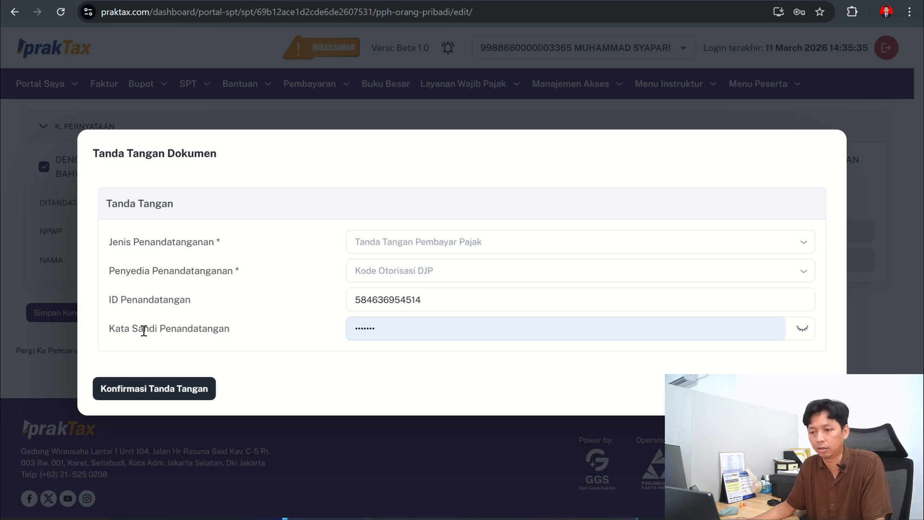
click(416, 334)
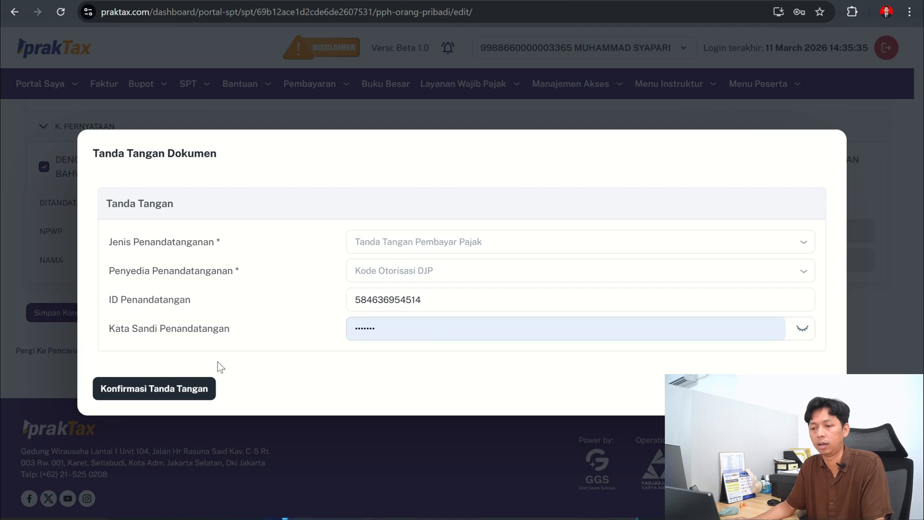
click(130, 396)
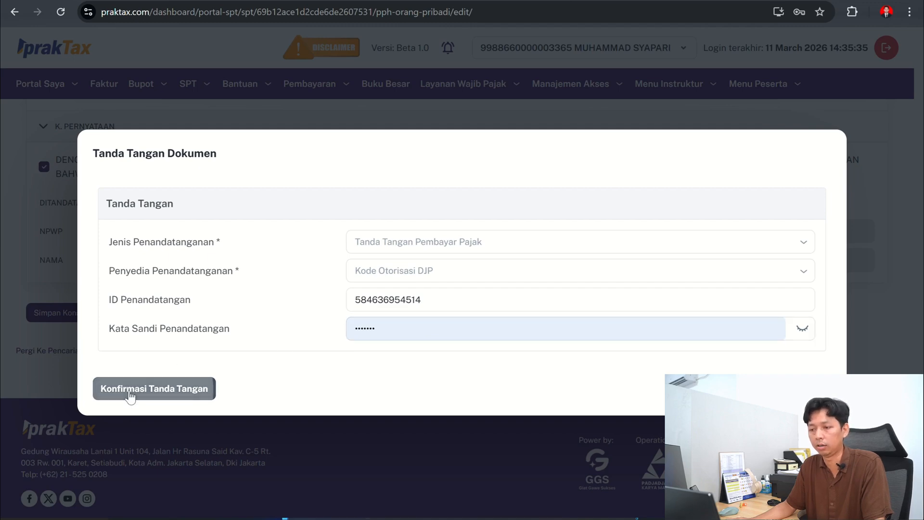
- Download the filing receipt (Tanda Terima) for the Januari 2028 - Desember 2028 return, view the PDF and close it
scroll(107, 258, down, 1)
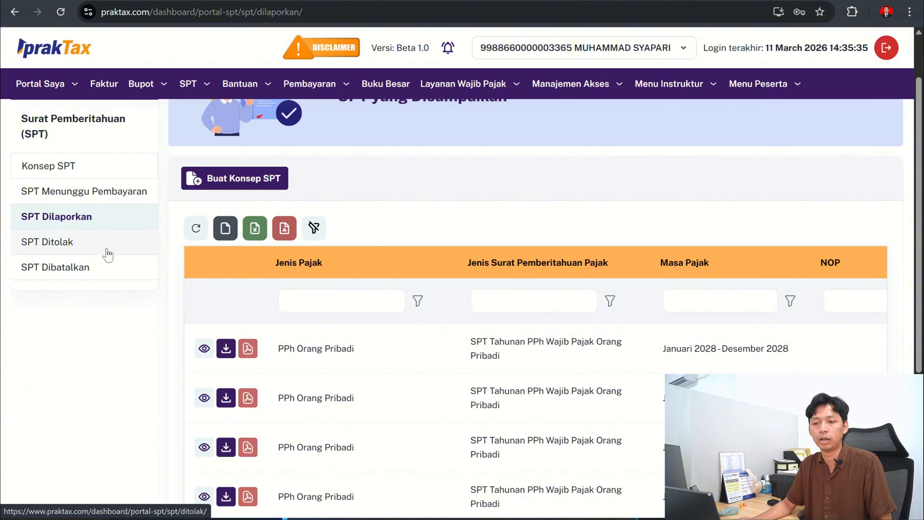
scroll(408, 406, down, 3)
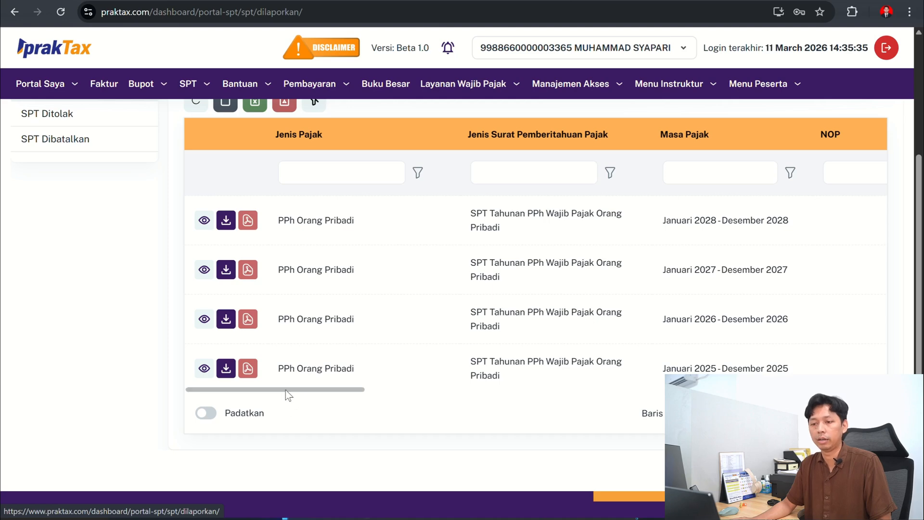
drag(285, 389, 317, 391)
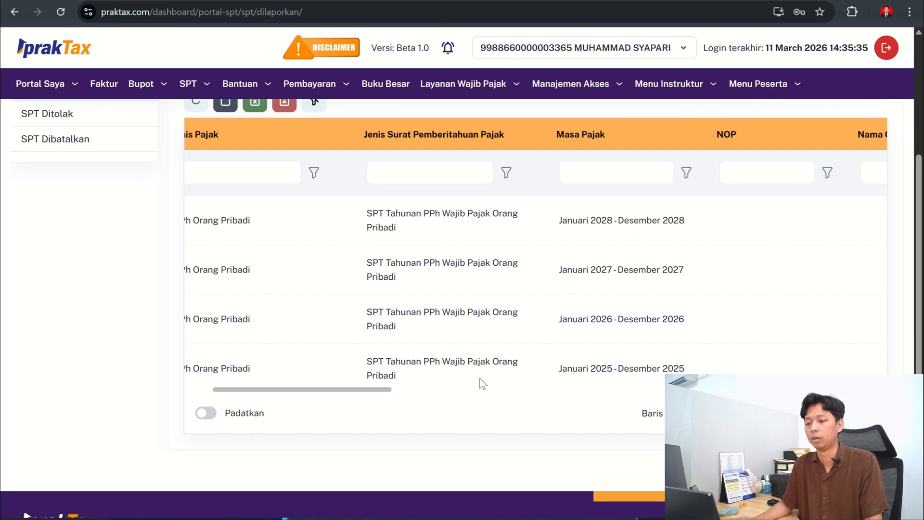
drag(386, 389, 251, 388)
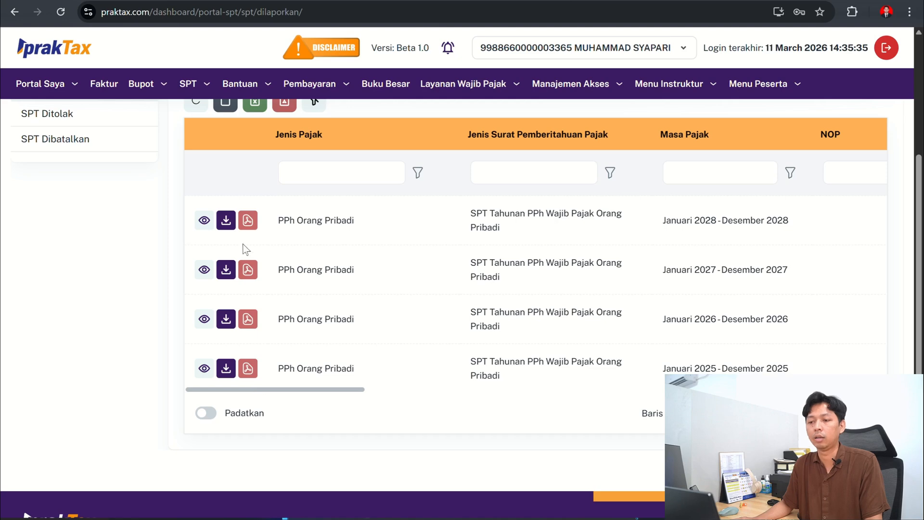
click(226, 220)
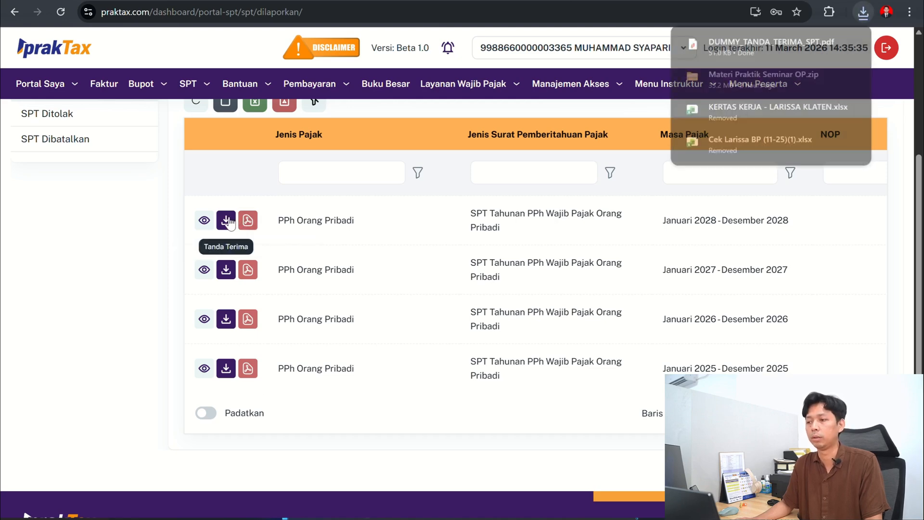
click(777, 46)
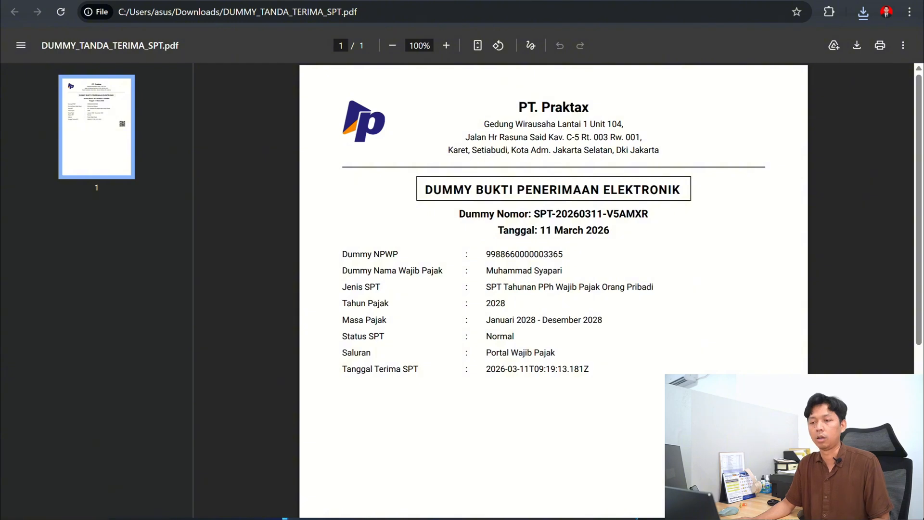
key(ctrl+w)
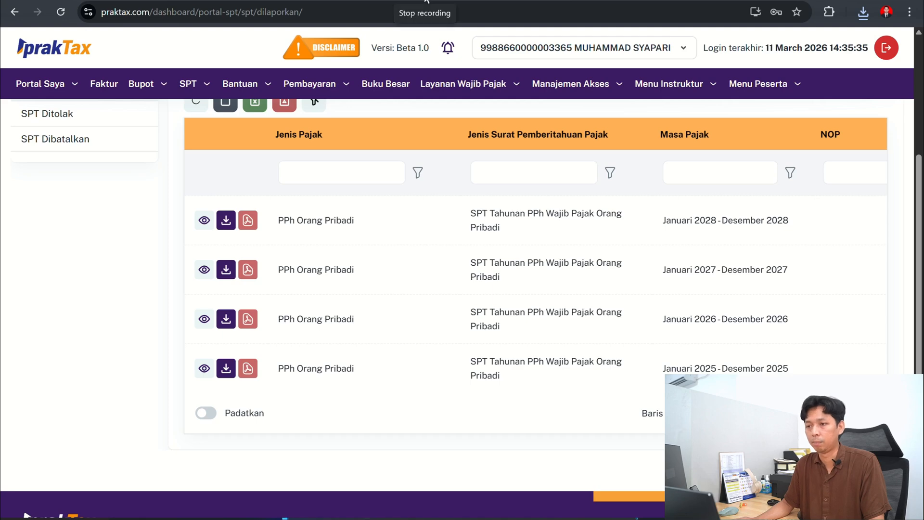
click(396, 165)
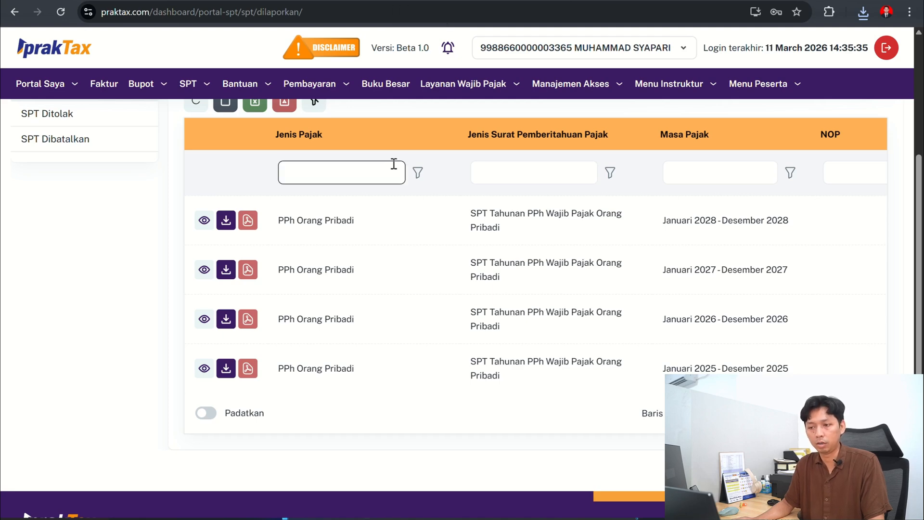
click(403, 216)
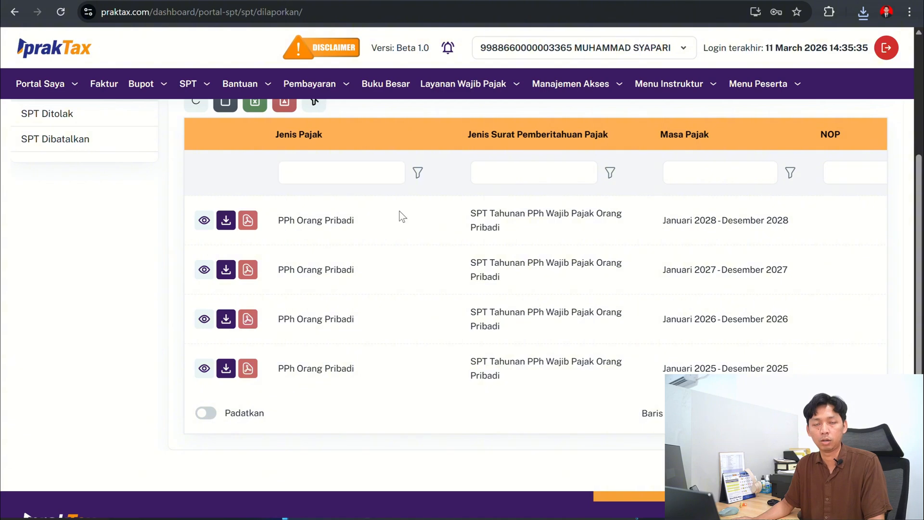